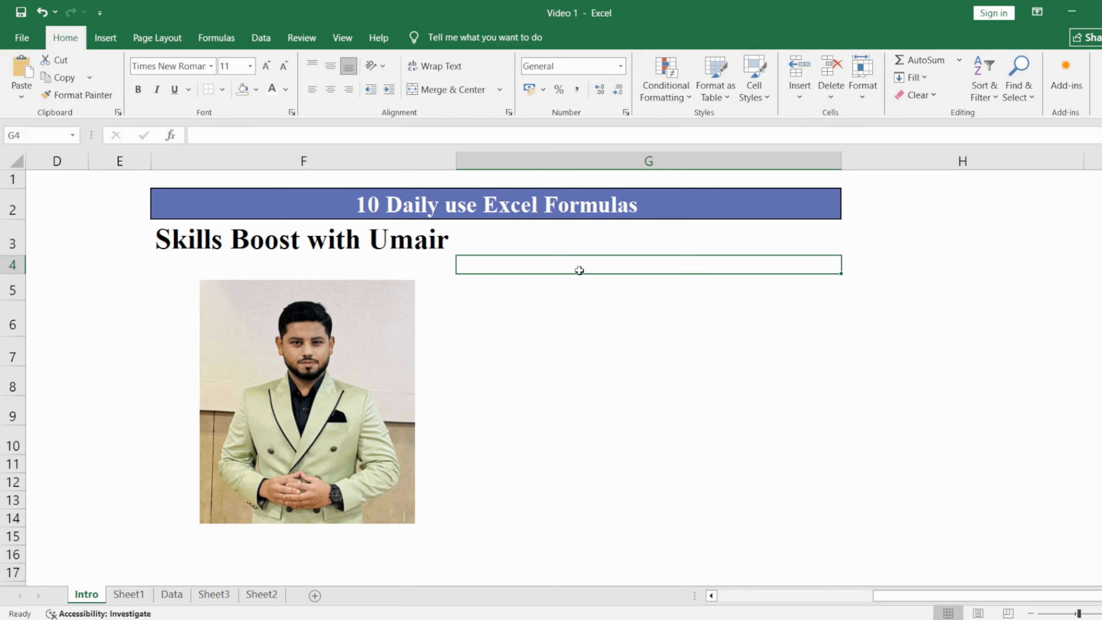
# Step: Review the ten formula names listed under "10 Daily use Excel Formulas" on Sheet1, from Filter () through IFERROR()
pyautogui.click(127, 595)
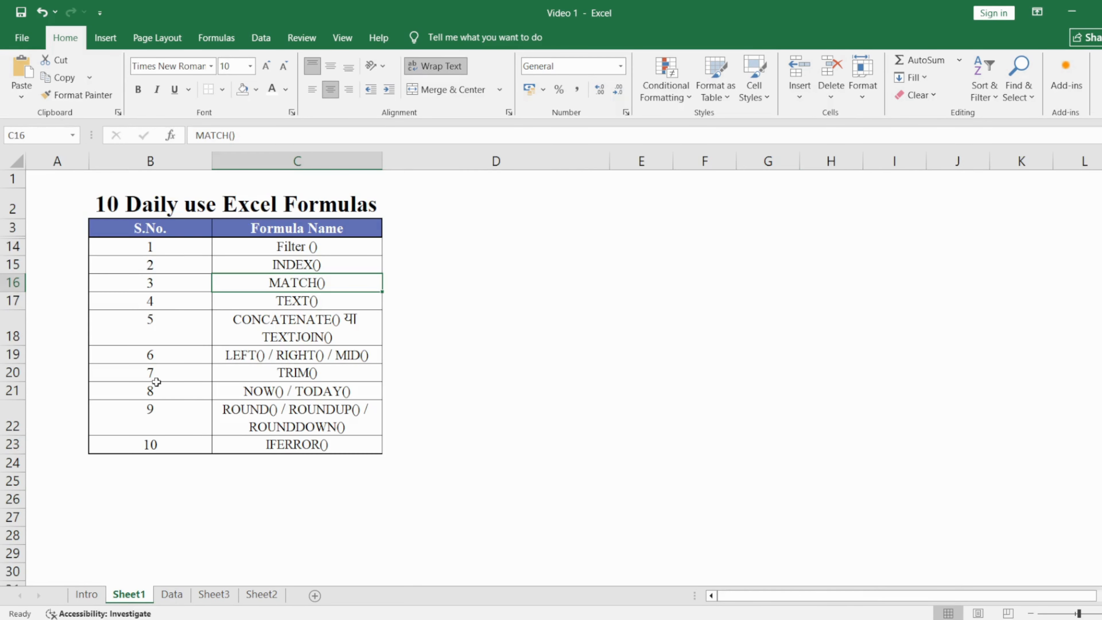
pyautogui.click(175, 262)
pyautogui.press('Up')
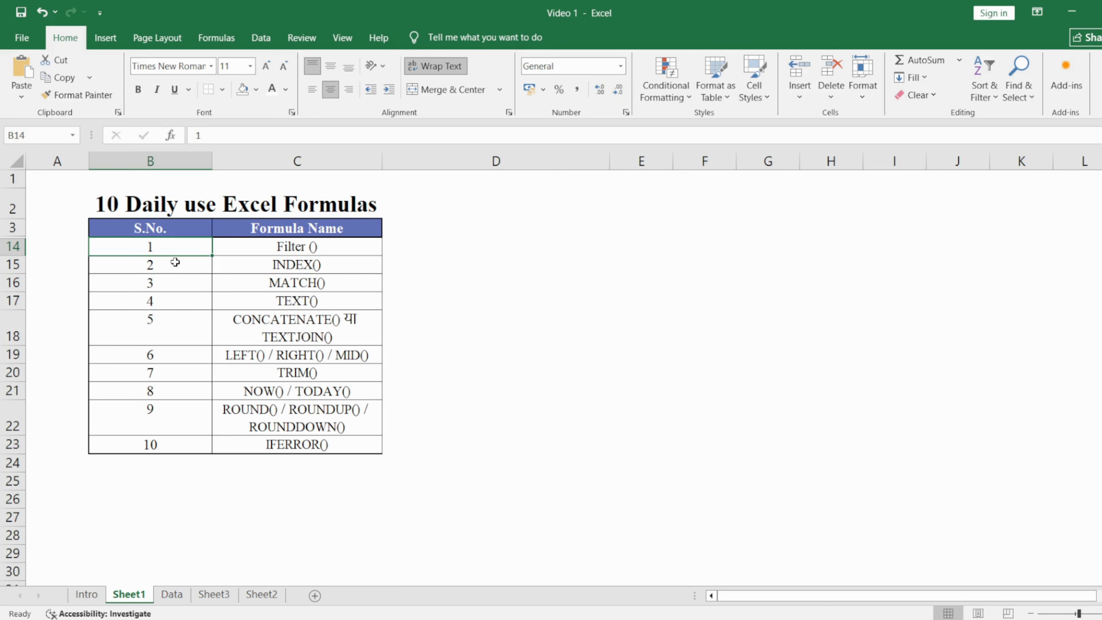
pyautogui.press('Right')
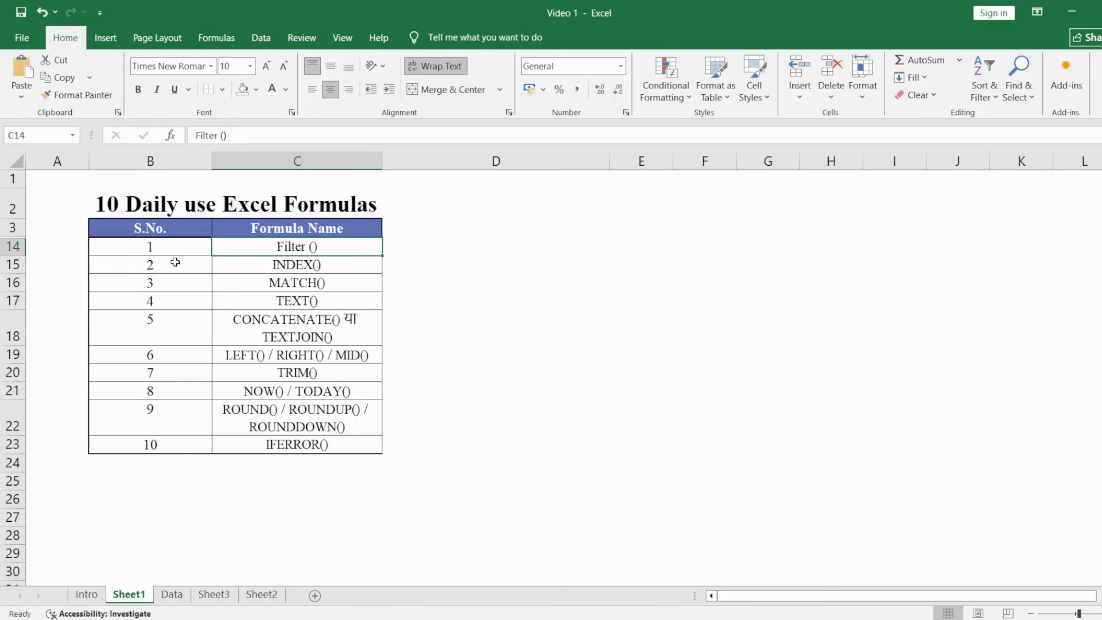
pyautogui.press('Down')
pyautogui.press('Down')
pyautogui.press('Up')
pyautogui.press('Up')
pyautogui.press('Down')
pyautogui.press('Down')
pyautogui.press('Down')
pyautogui.press('Down')
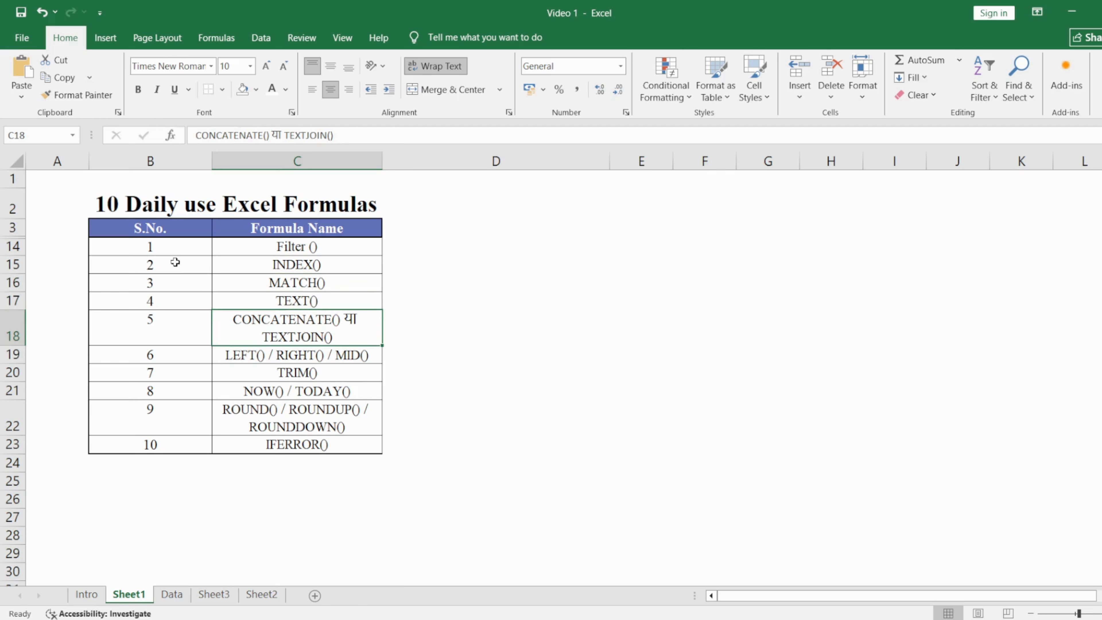
pyautogui.press('Down')
pyautogui.press('Down')
pyautogui.press('Down')
pyautogui.press('Down')
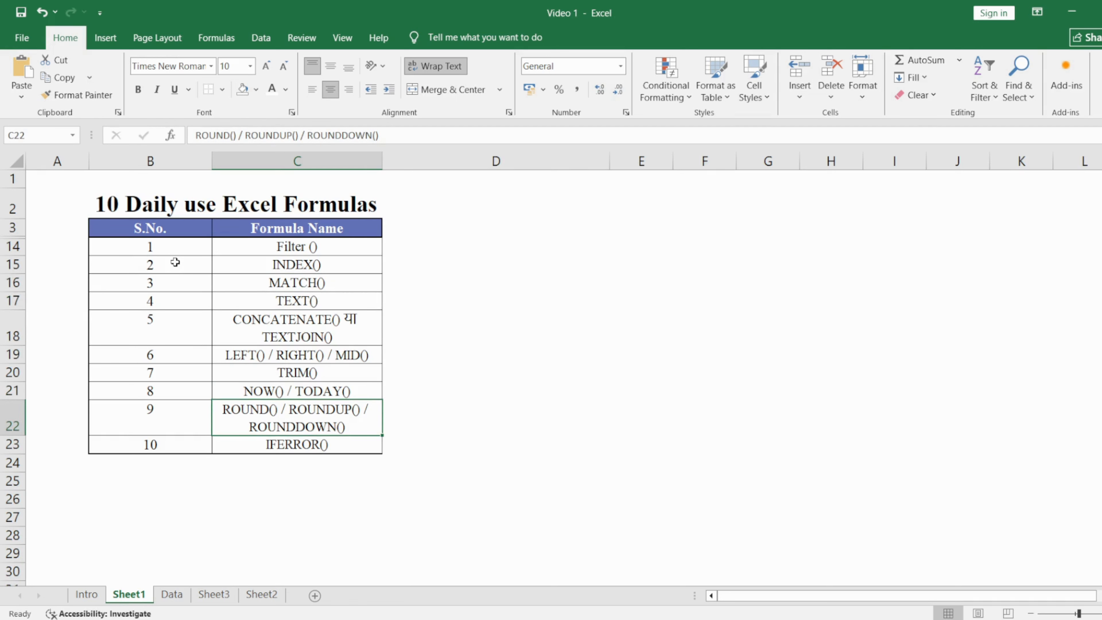
pyautogui.press('Down')
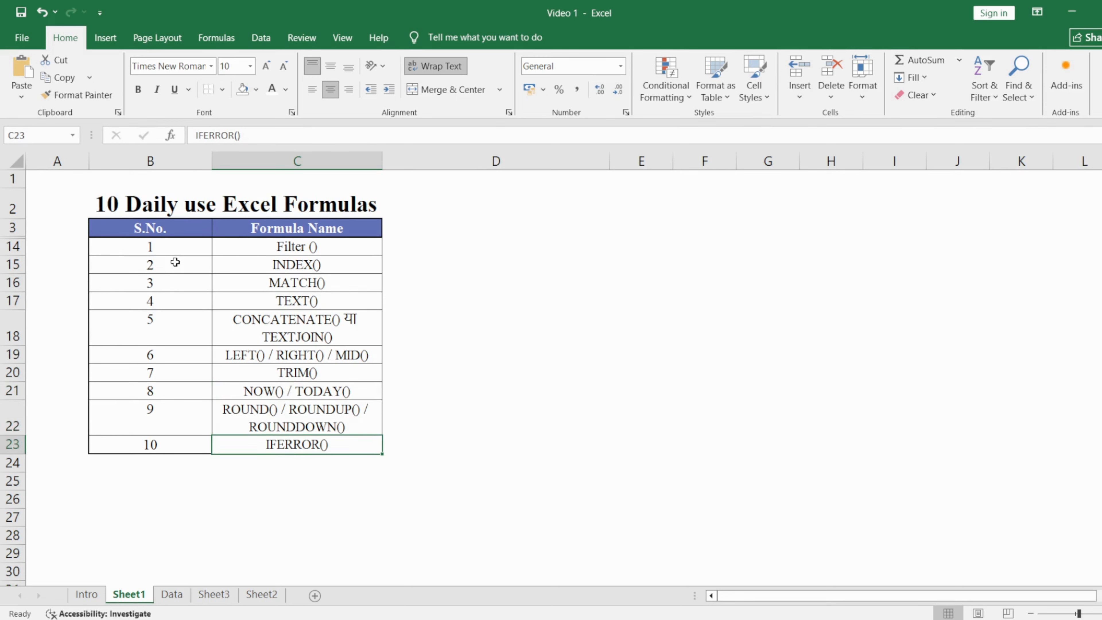
pyautogui.hotkey('ctrl', 'Up')
pyautogui.press('Down')
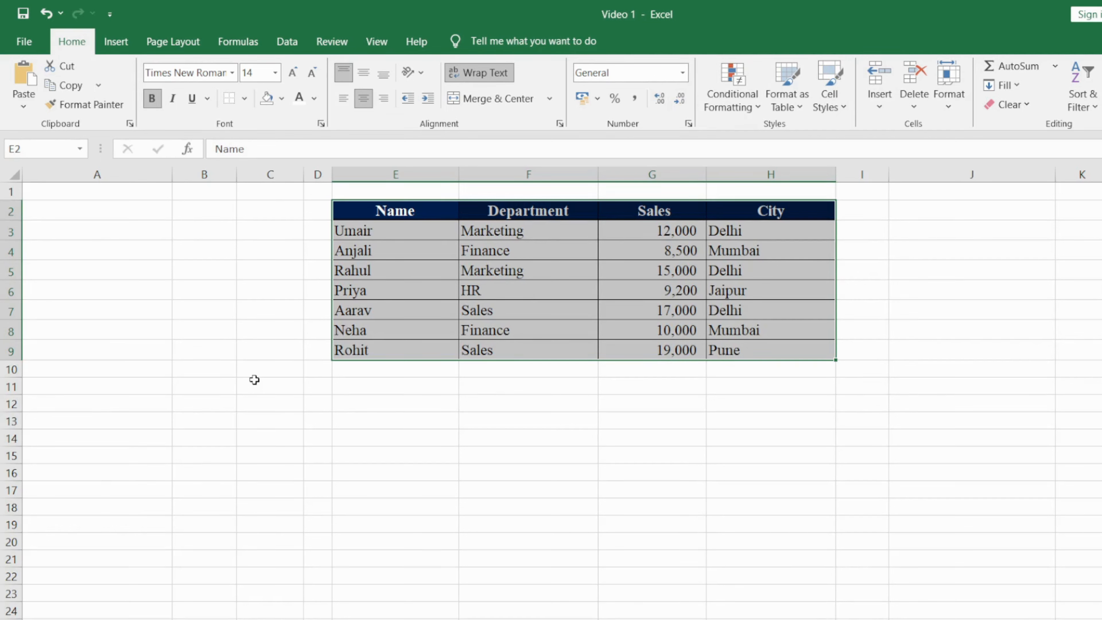
# Step: Examine the Name, Department, Sales and City headers of the sample data table
pyautogui.press('Left')
pyautogui.press('Right')
pyautogui.press('Right')
pyautogui.press('Right')
pyautogui.press('Left')
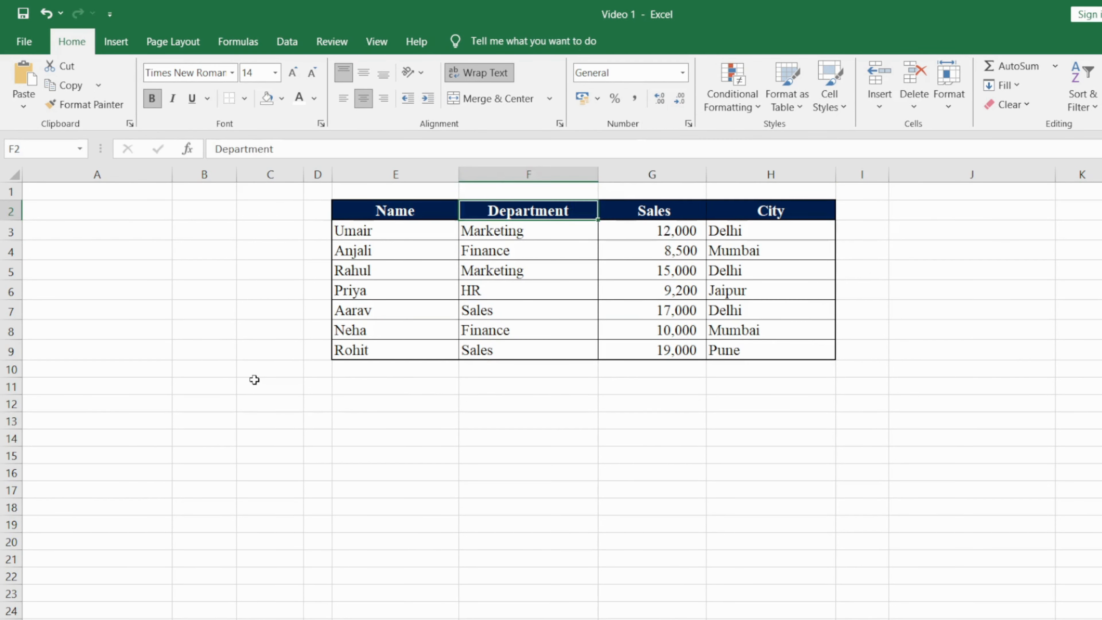
pyautogui.press('Left')
pyautogui.press('Right')
pyautogui.press('Right')
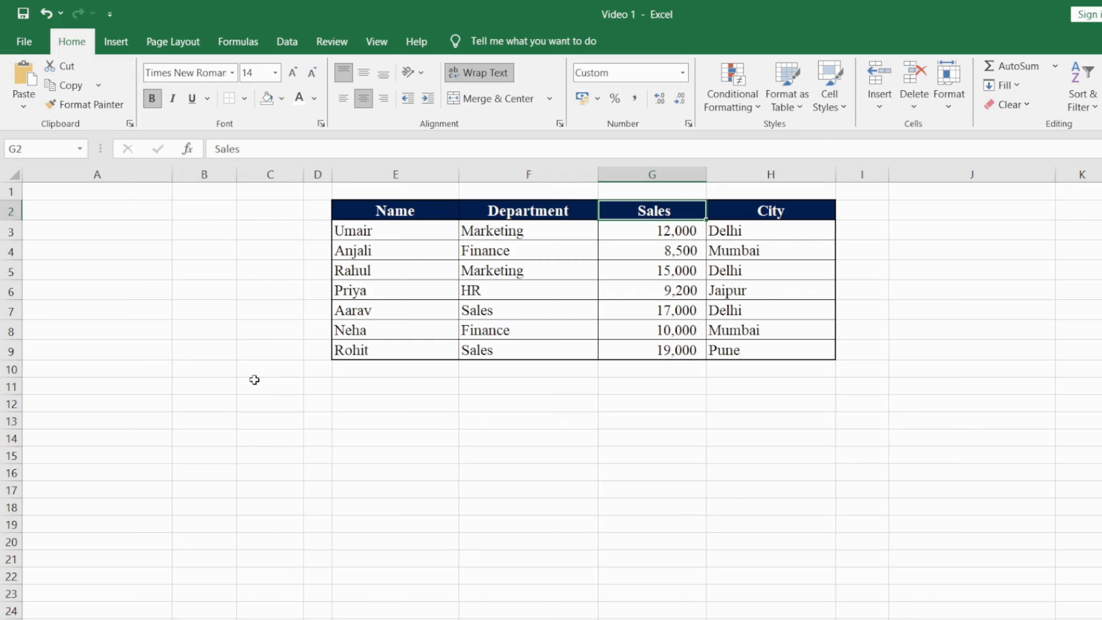
pyautogui.press('Left')
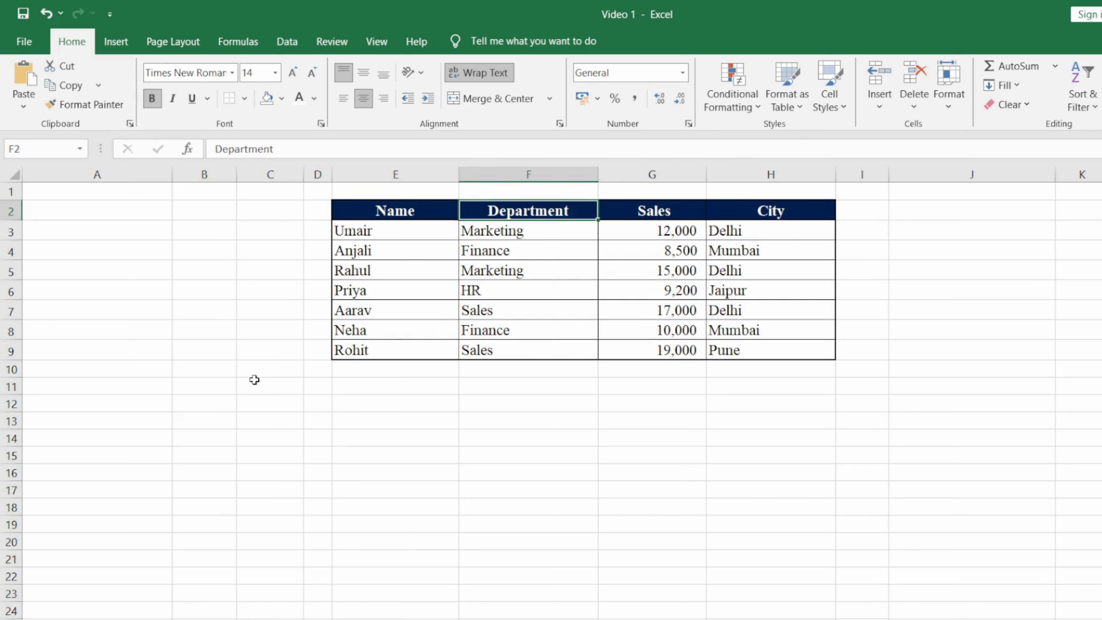
# Step: Turn on header filters for the data table in E2:H9, switching them off and on again once
pyautogui.press('Left')
pyautogui.hotkey('shift', 'Right')
pyautogui.hotkey('shift', 'Right')
pyautogui.hotkey('shift', 'Right')
pyautogui.hotkey('shift', 'Down')
pyautogui.hotkey('shift', 'Down')
pyautogui.hotkey('shift', 'Down')
pyautogui.hotkey('shift', 'Down')
pyautogui.hotkey('shift', 'Down')
pyautogui.hotkey('shift', 'Down')
pyautogui.hotkey('shift', 'Down')
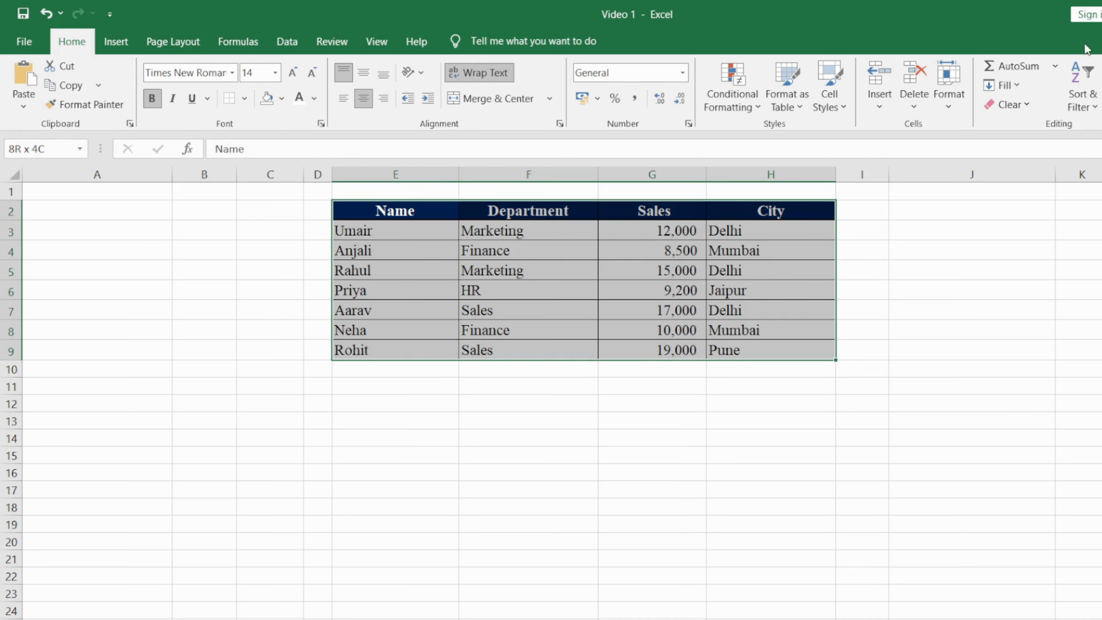
pyautogui.click(1088, 108)
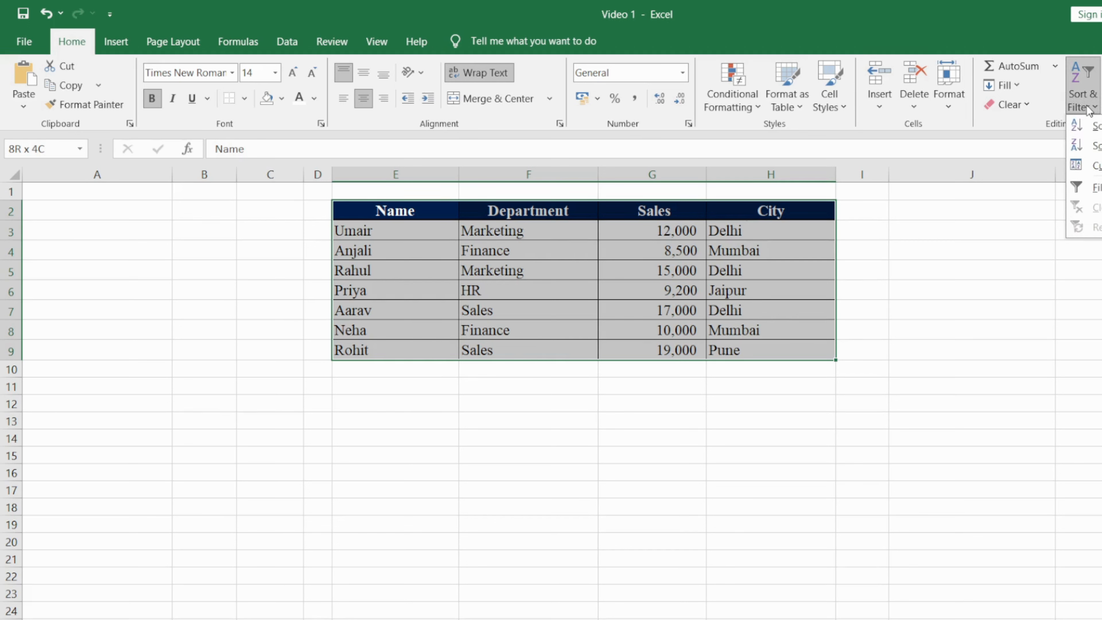
pyautogui.click(1097, 188)
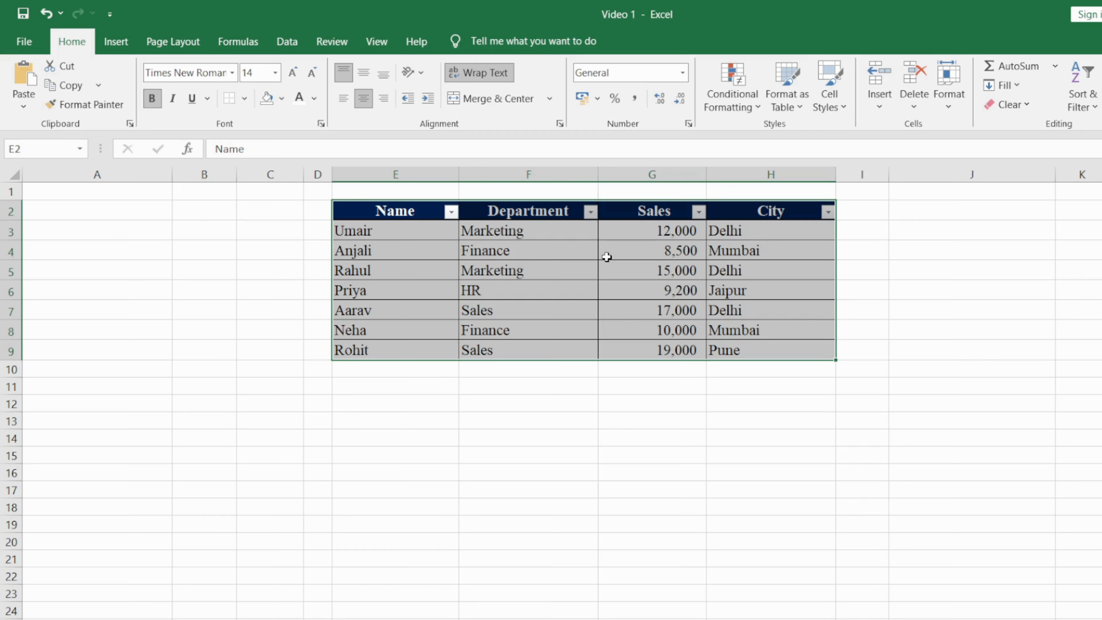
pyautogui.hotkey('ctrl', 'shift', 'l')
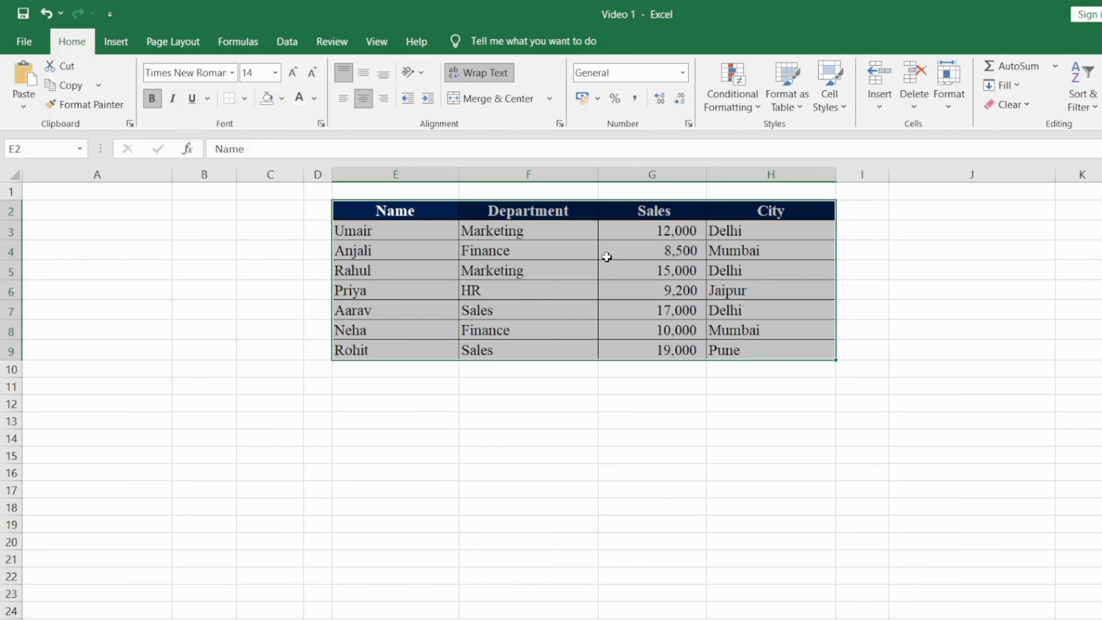
pyautogui.hotkey('ctrl', 'shift', 'l')
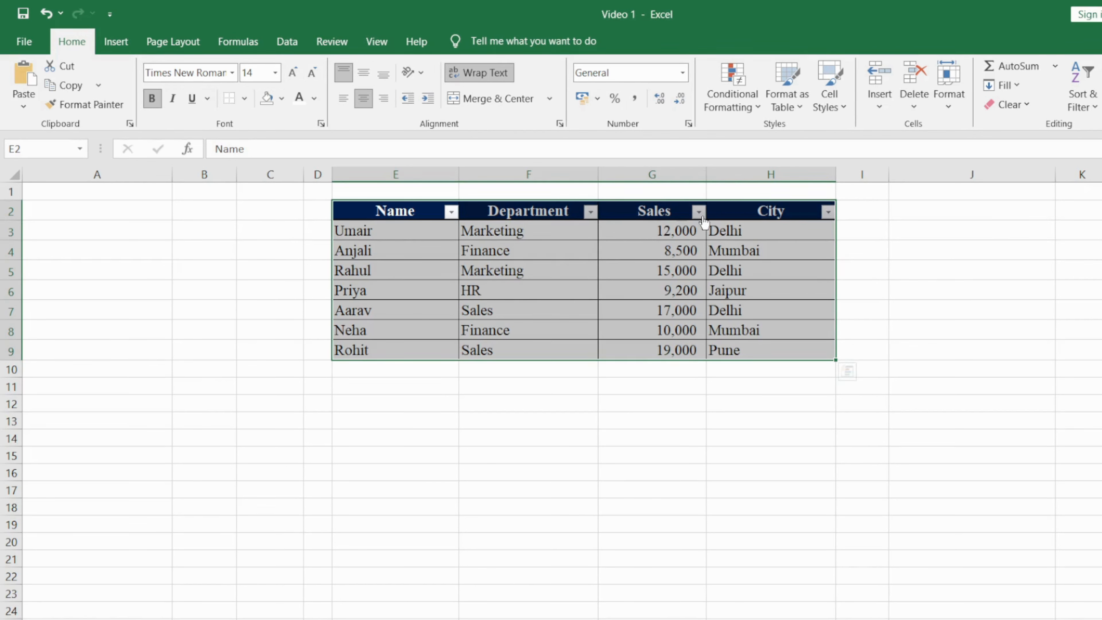
# Step: Filter the Sales column to show only values greater than 10,000
pyautogui.click(699, 212)
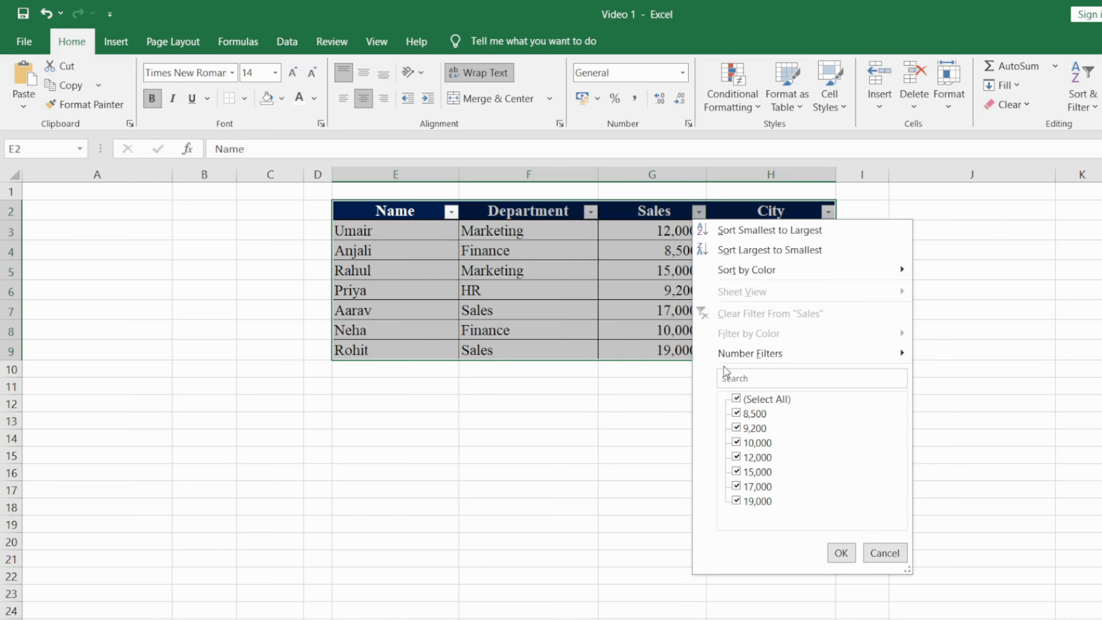
pyautogui.moveTo(732, 358)
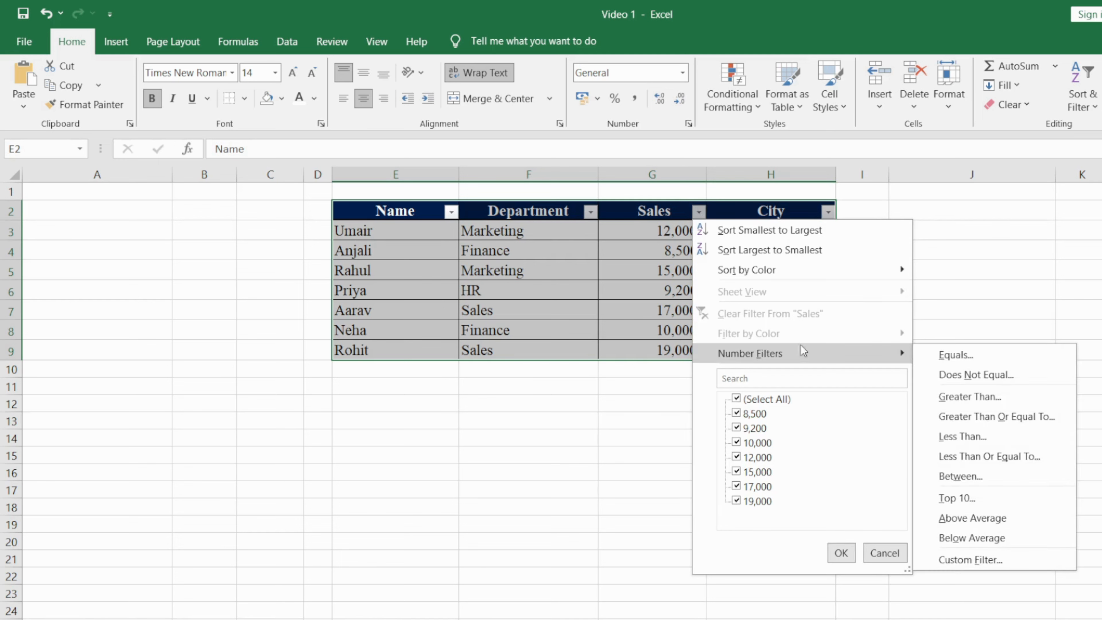
pyautogui.click(950, 399)
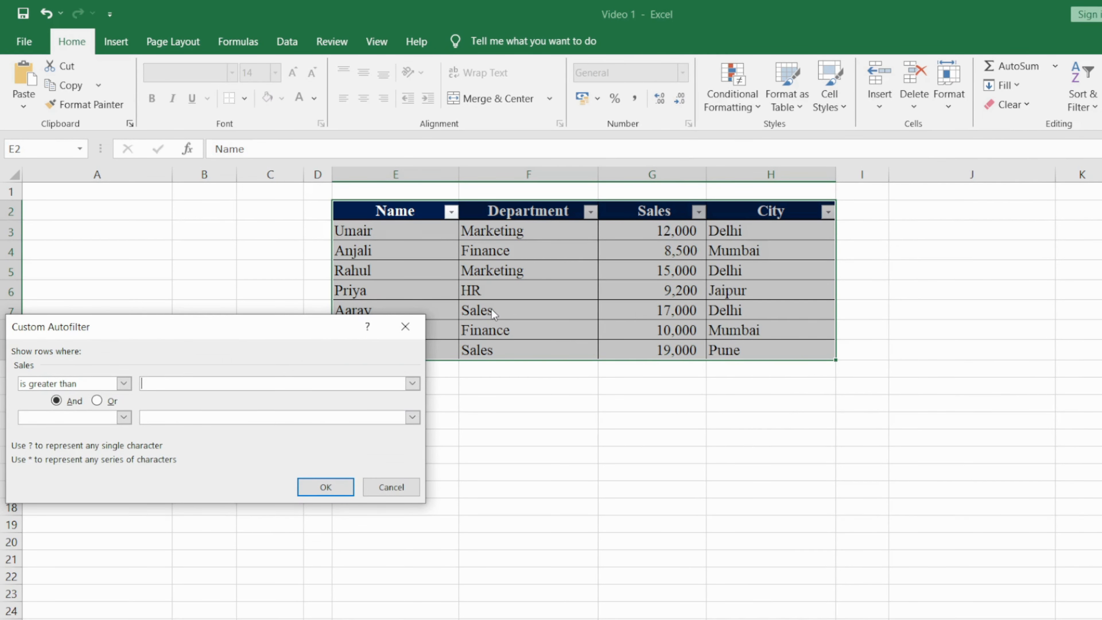
pyautogui.write('10,000')
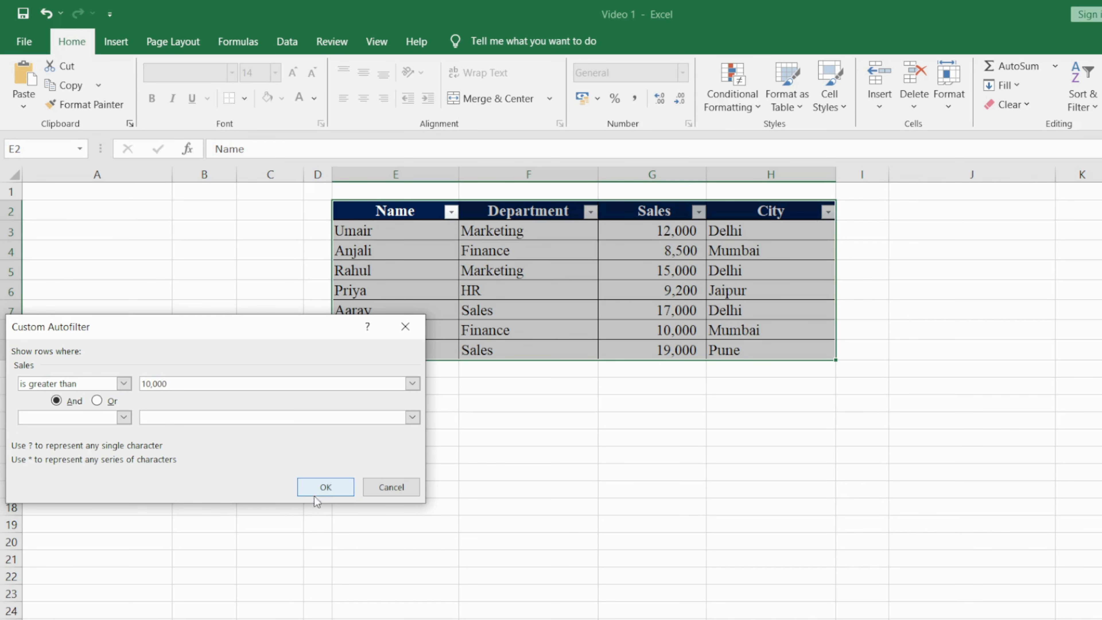
pyautogui.click(321, 487)
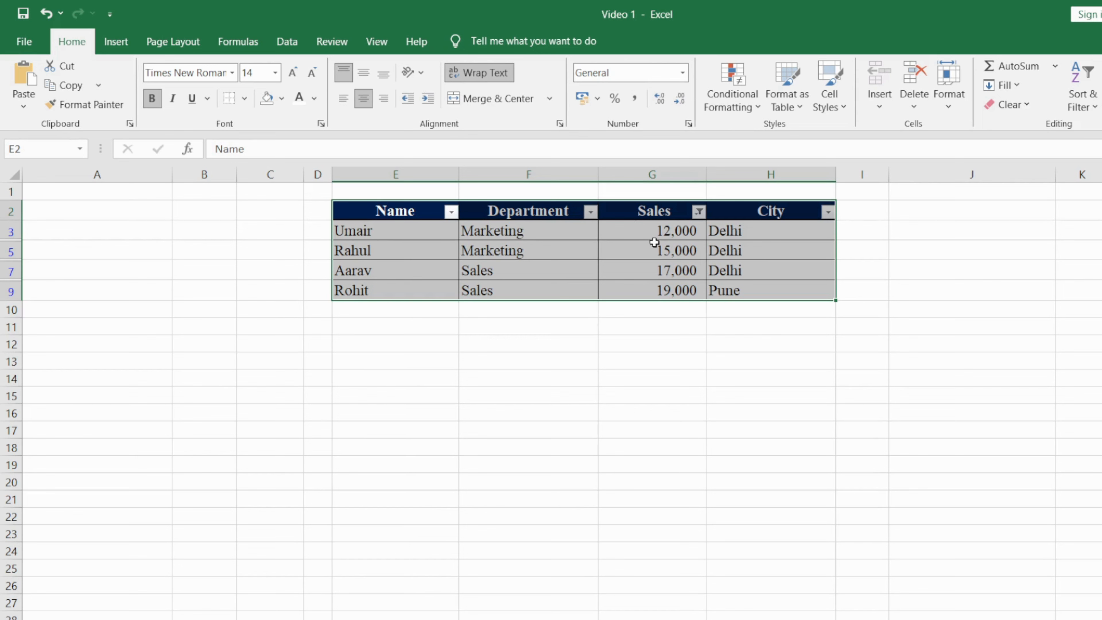
# Step: Change the Sales column filter to show only values less than 10,000
pyautogui.click(699, 212)
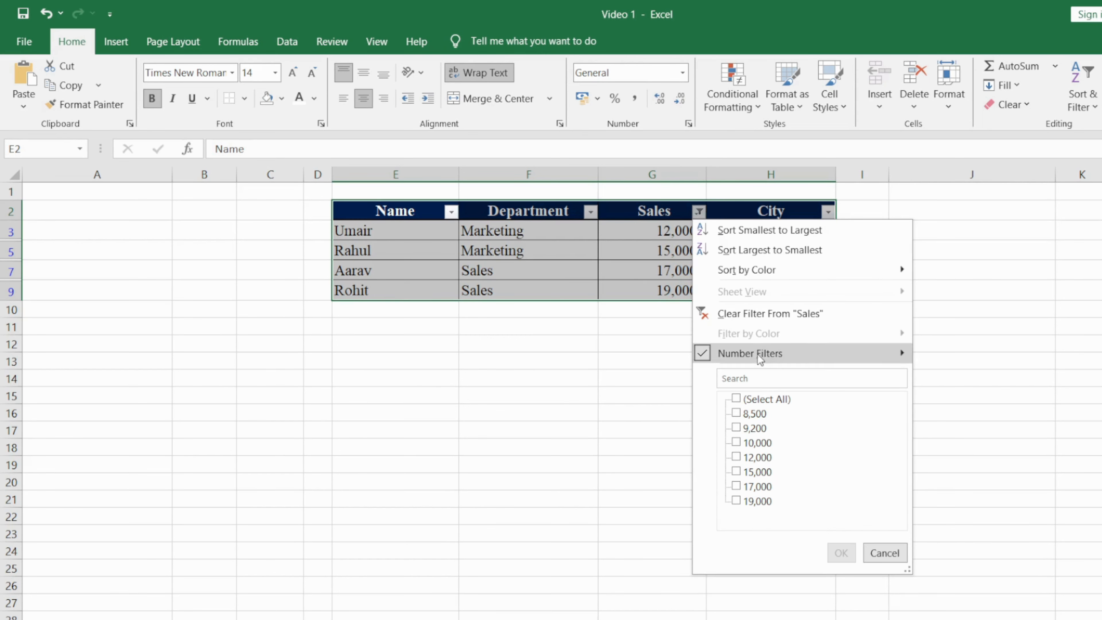
pyautogui.moveTo(759, 353)
pyautogui.click(971, 436)
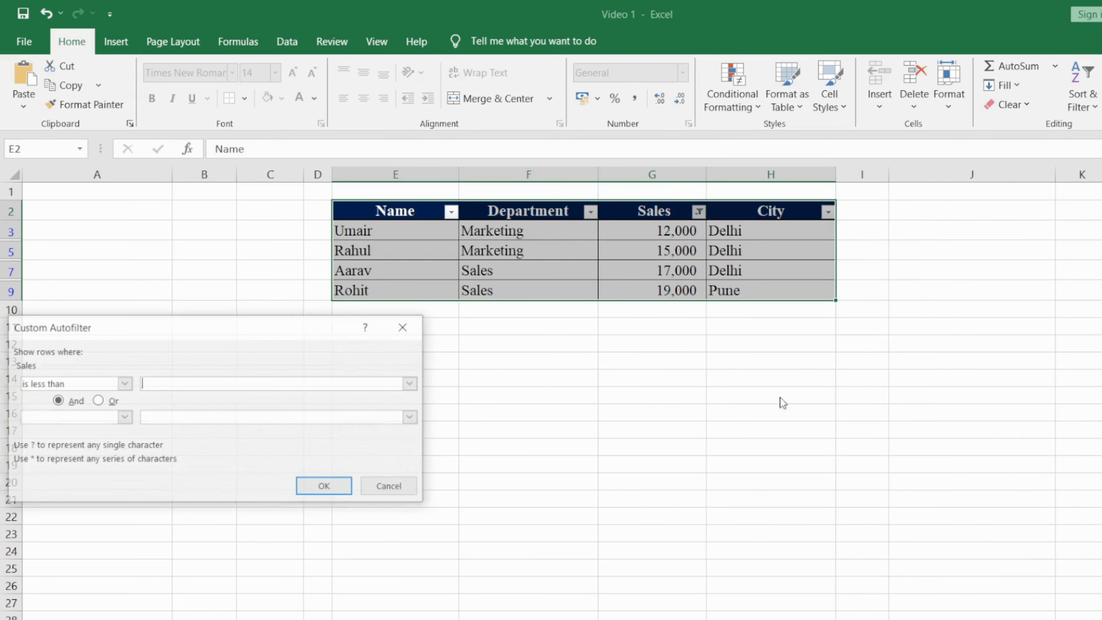
pyautogui.write('10,000')
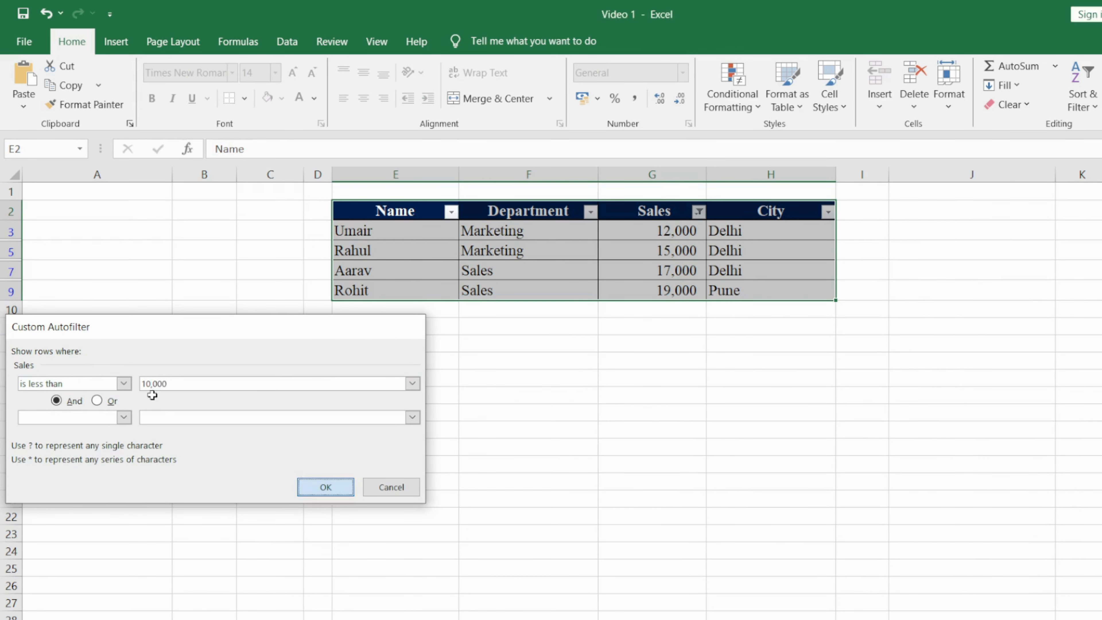
pyautogui.press('Return')
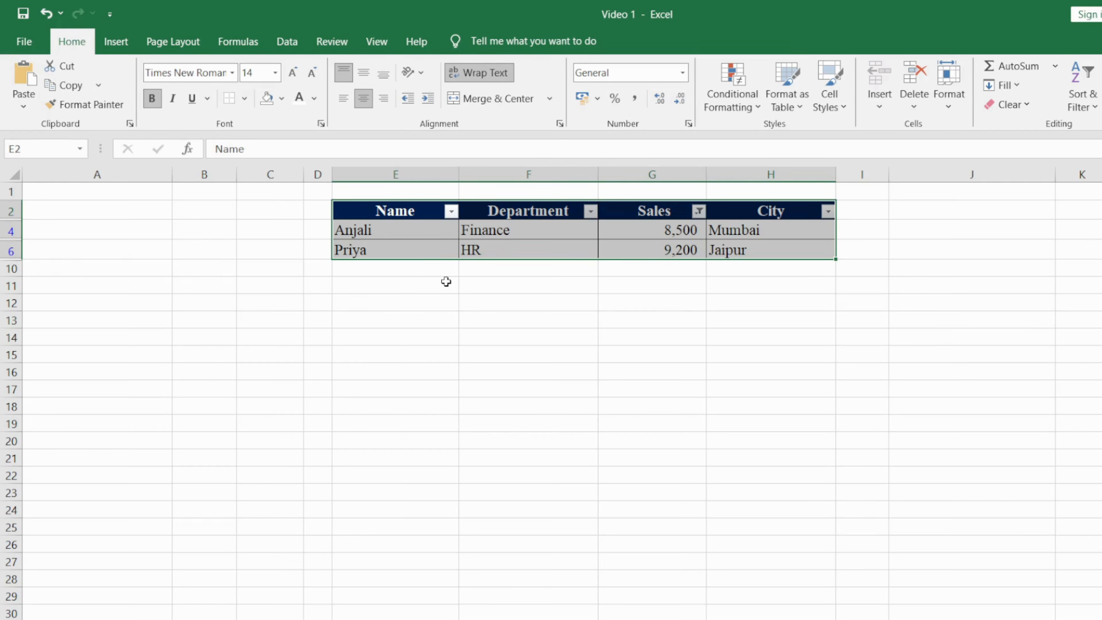
# Step: Remove the filters from the data table so all rows are shown
pyautogui.hotkey('ctrl', 'q')
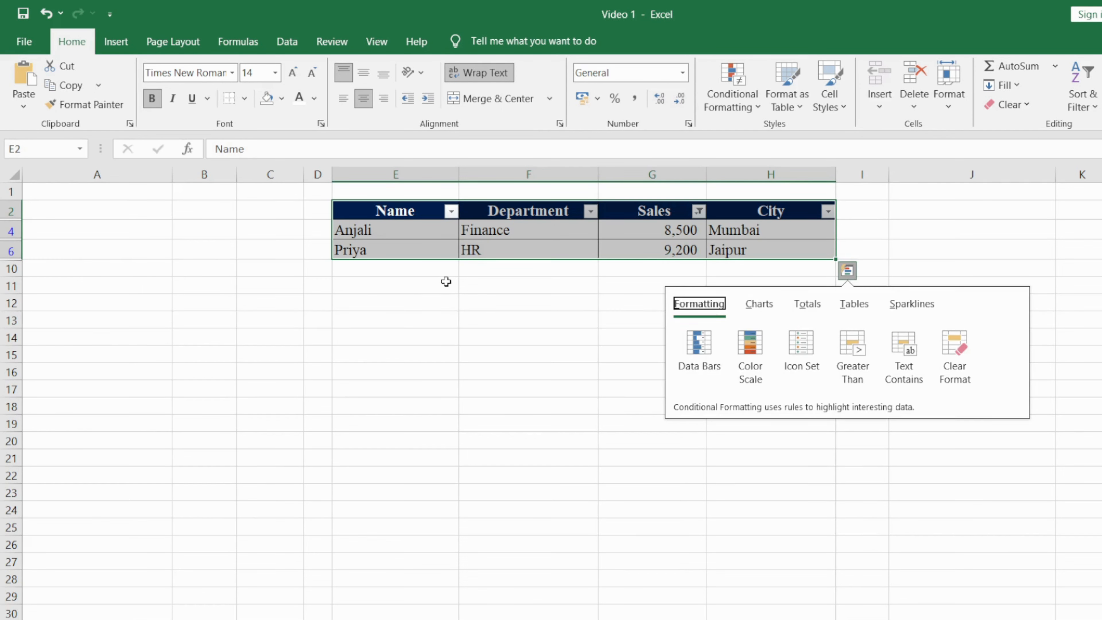
pyautogui.press('Escape')
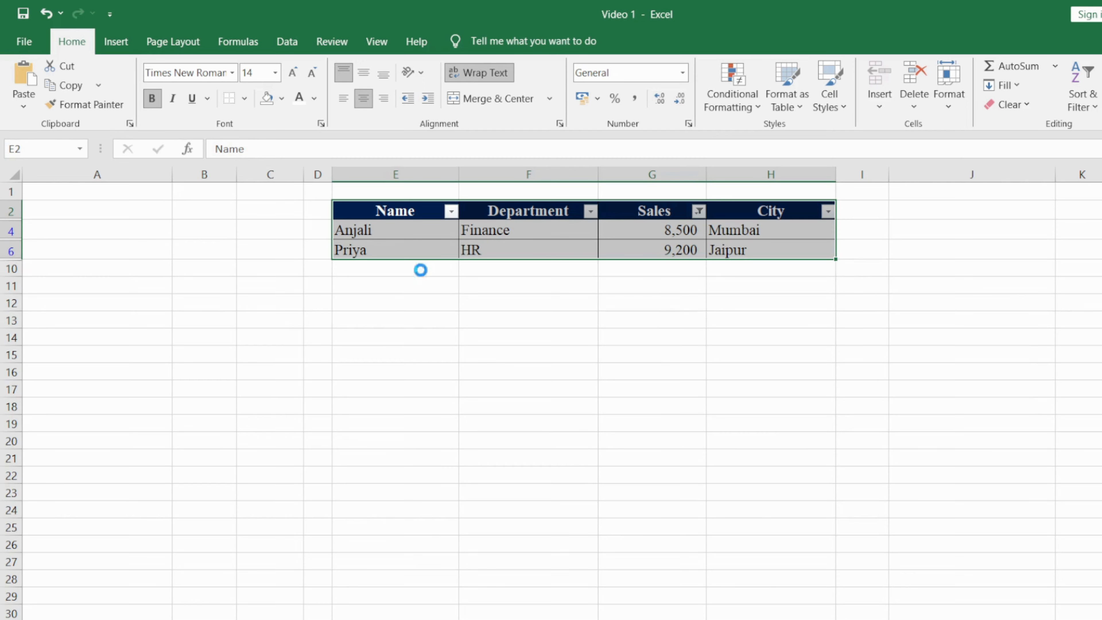
pyautogui.hotkey('ctrl', 'shift', 'l')
pyautogui.click(336, 288)
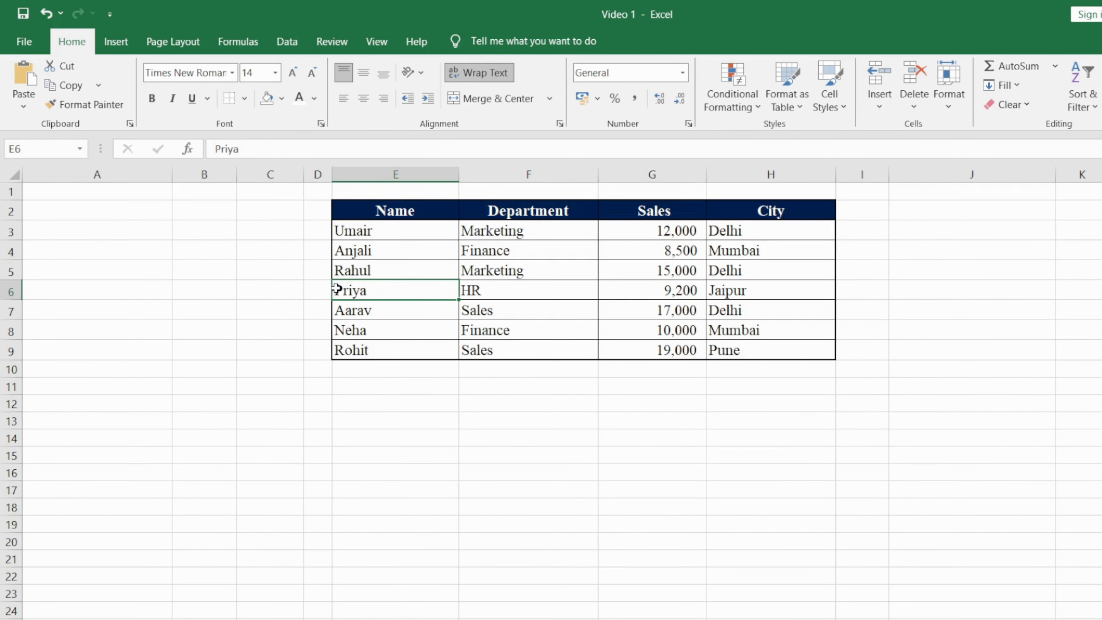
# Step: Check the INDEX() entry in the Sheet1 formula list, and start an INDEX formula in cell G11 below the data table
pyautogui.hotkey('ctrl', 'pageup')
pyautogui.click(337, 288)
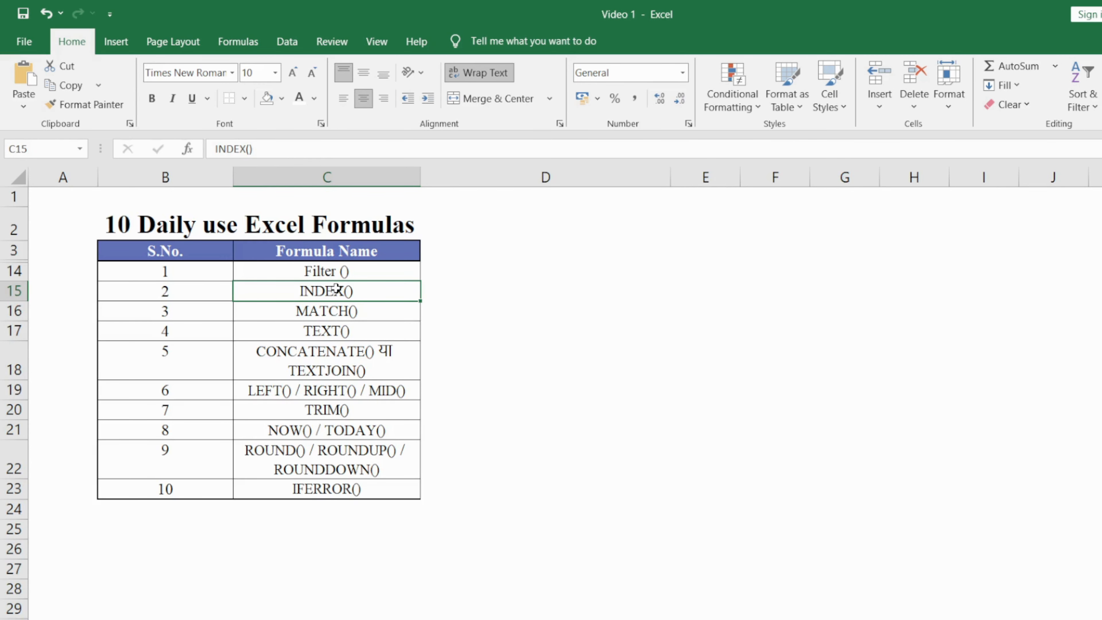
pyautogui.hotkey('ctrl', 'pagedown')
pyautogui.press('Right')
pyautogui.press('Right')
pyautogui.press('Right')
pyautogui.press('Down')
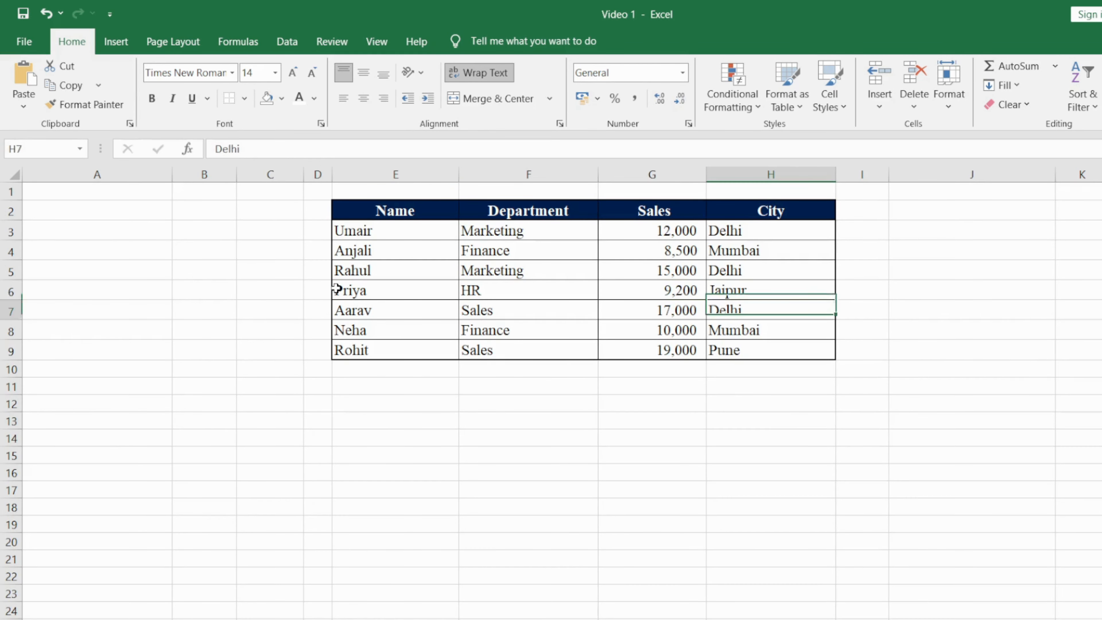
pyautogui.press('Down')
pyautogui.press('Down')
pyautogui.press('Down')
pyautogui.press('Down')
pyautogui.press('Left')
pyautogui.press('F2')
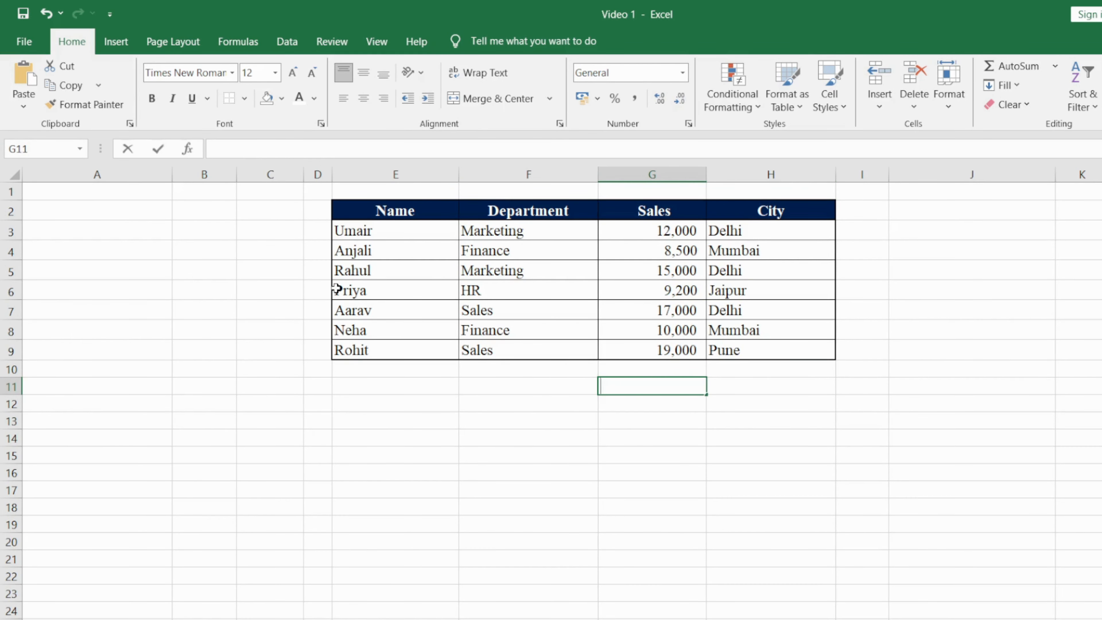
pyautogui.write('=in')
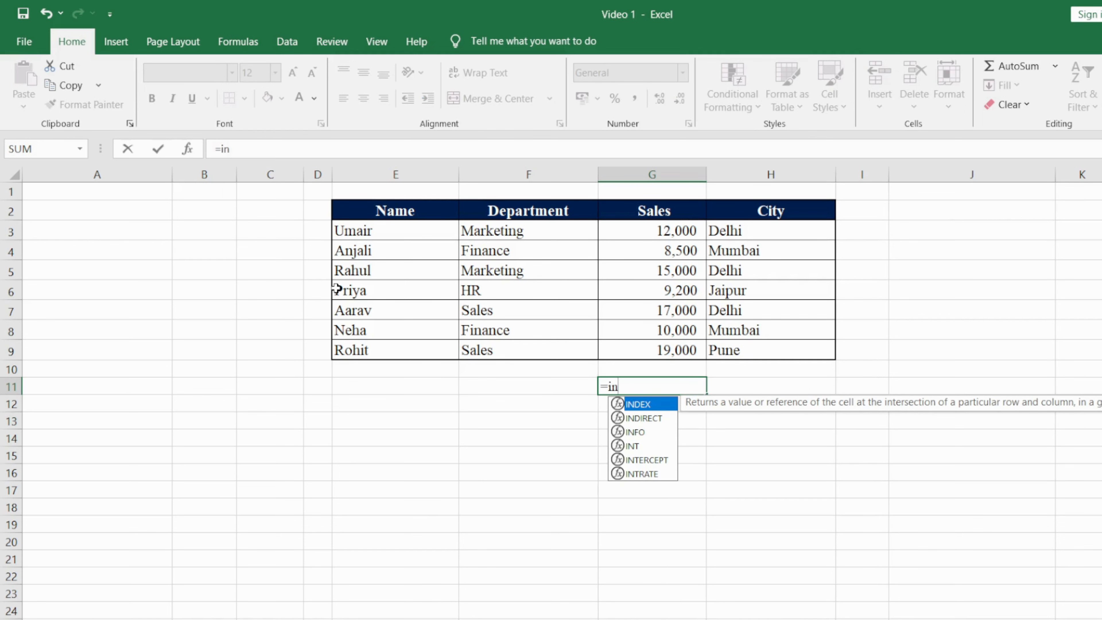
pyautogui.doubleClick(640, 405)
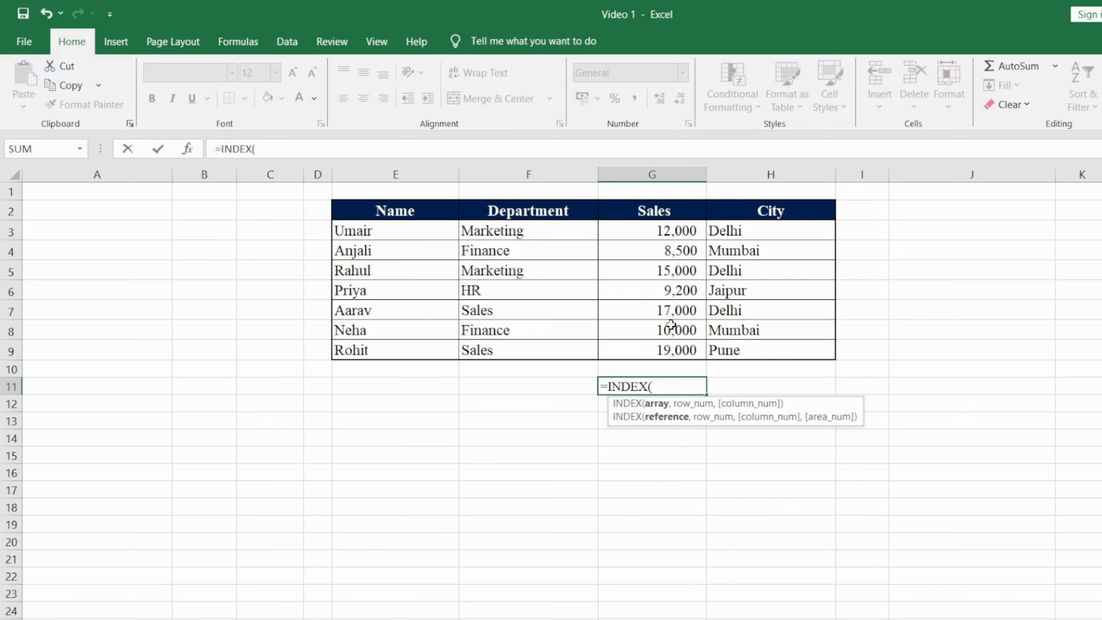
# Step: Complete the INDEX formula in G11 with array E2:H9, row number 4 and column number 2
pyautogui.click(352, 206)
pyautogui.hotkey('ctrl', 'shift', 'Right')
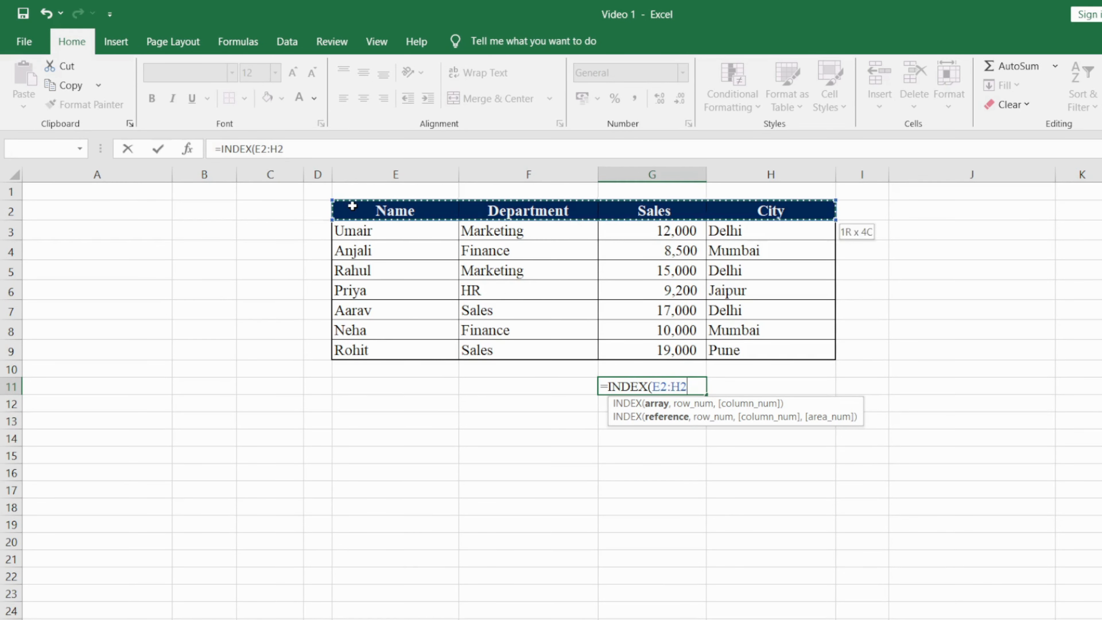
pyautogui.hotkey('ctrl', 'shift', 'Down')
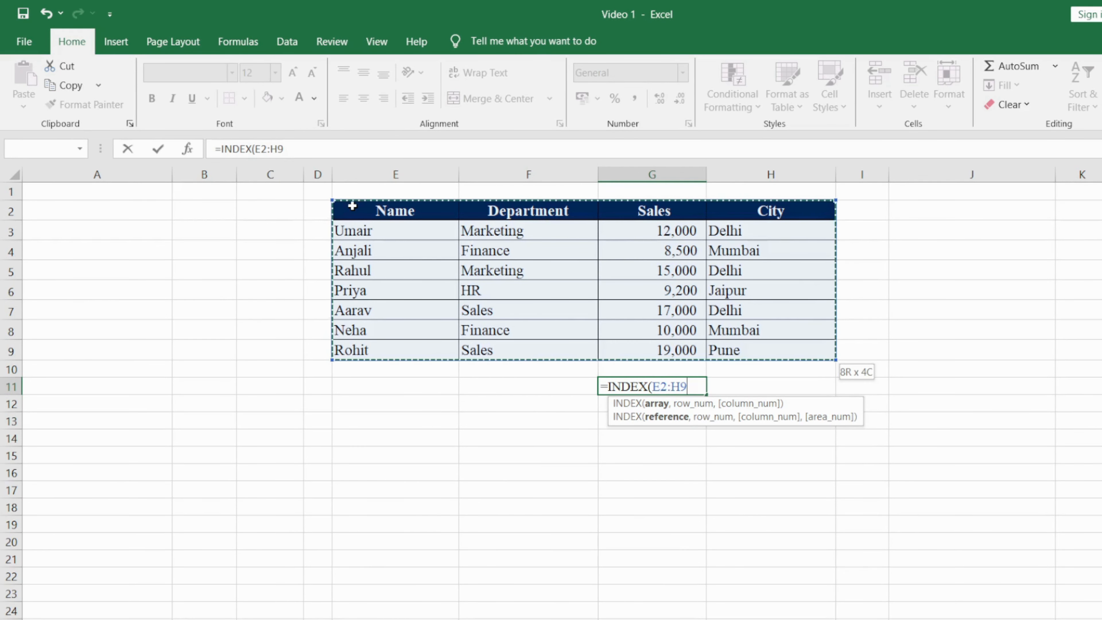
pyautogui.write(',')
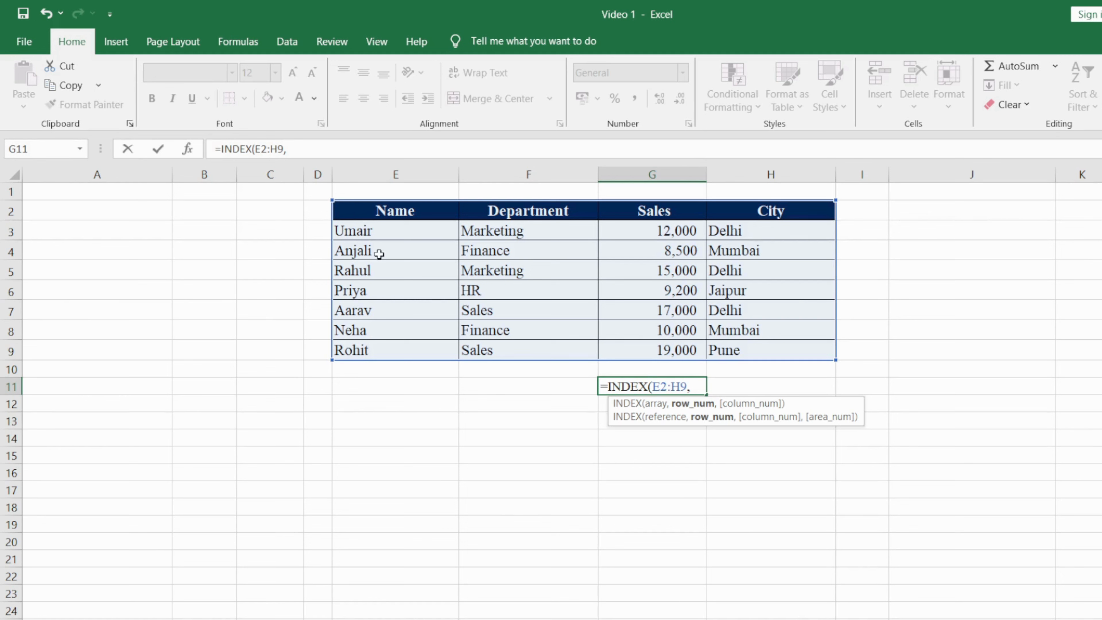
pyautogui.write('4,')
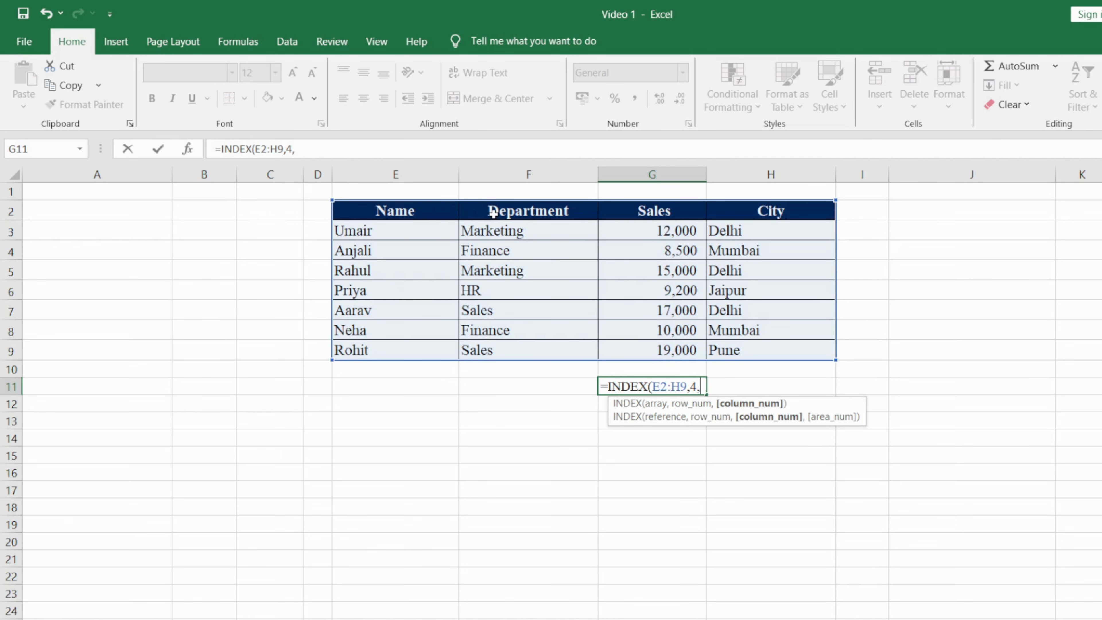
pyautogui.write('2)')
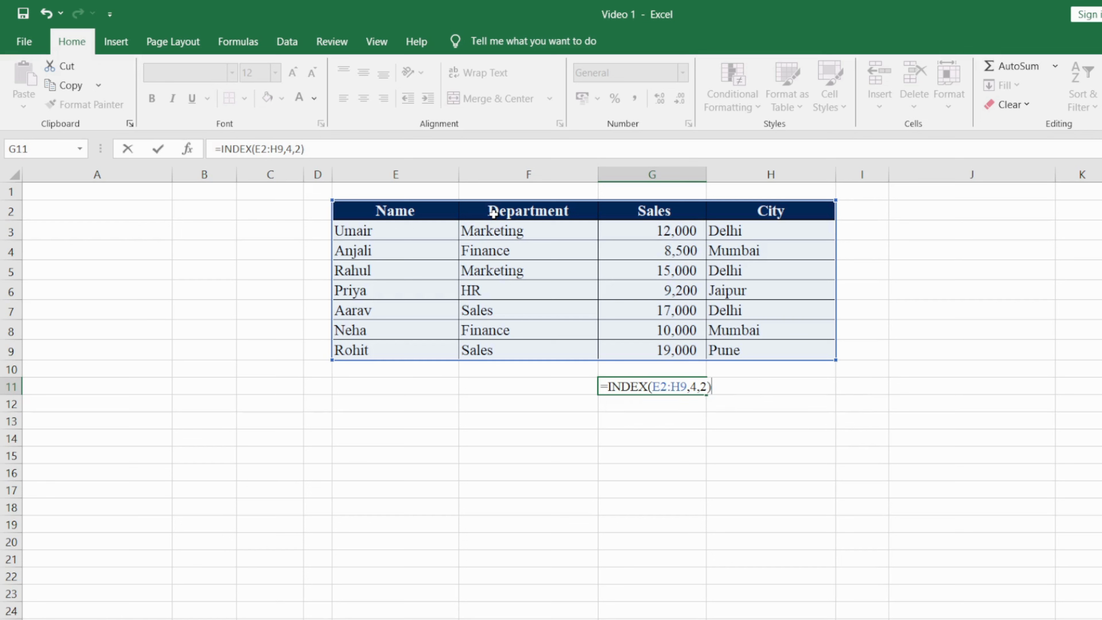
pyautogui.press('Return')
pyautogui.press('Up')
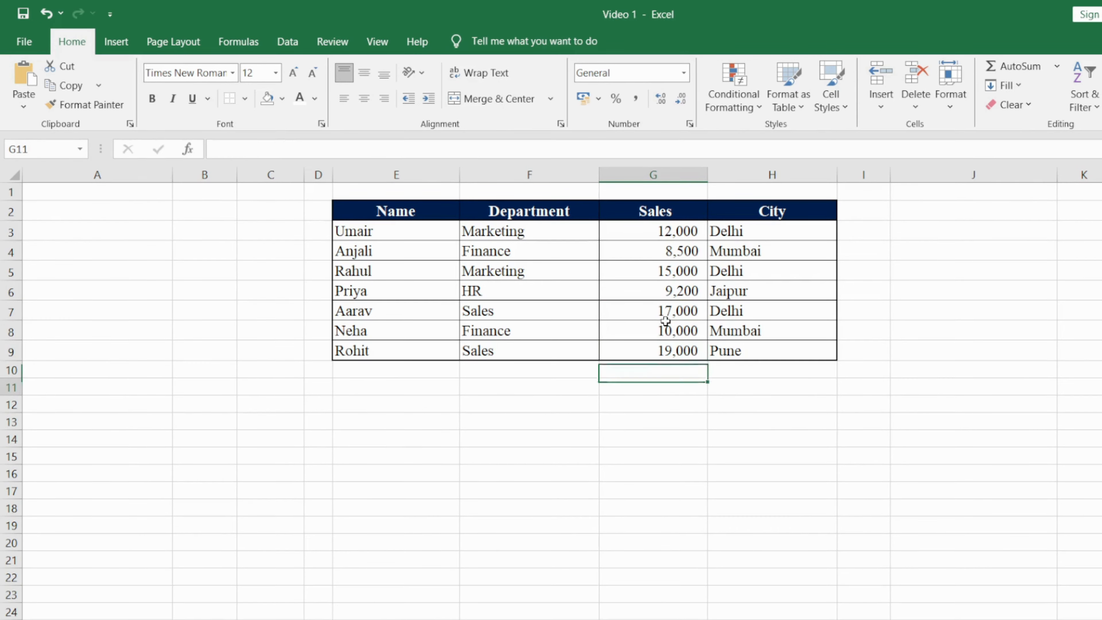
# Step: Enter a MATCH formula in G11 that looks up the name from E5 in E3:E9 with match type 0
pyautogui.write('=match')
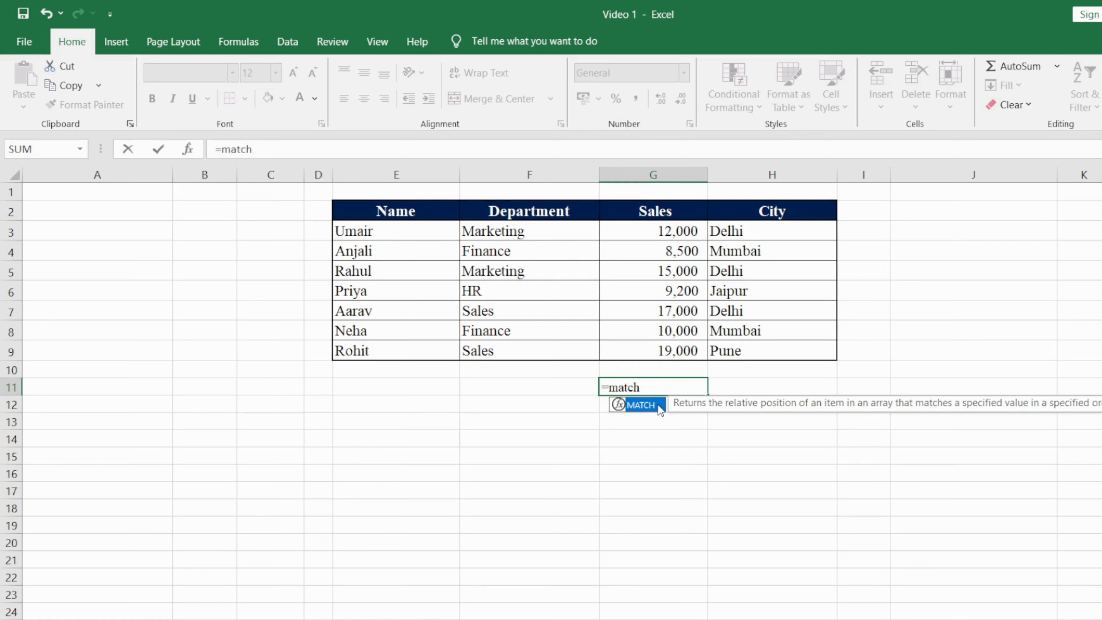
pyautogui.doubleClick(641, 404)
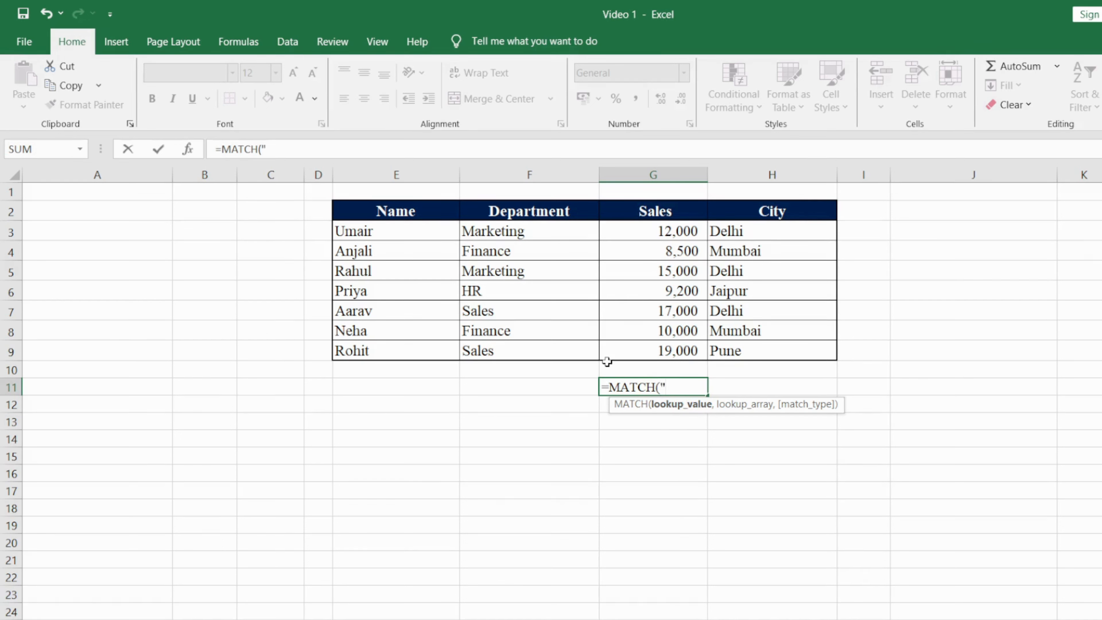
pyautogui.write('"Rahul"')
pyautogui.write(',')
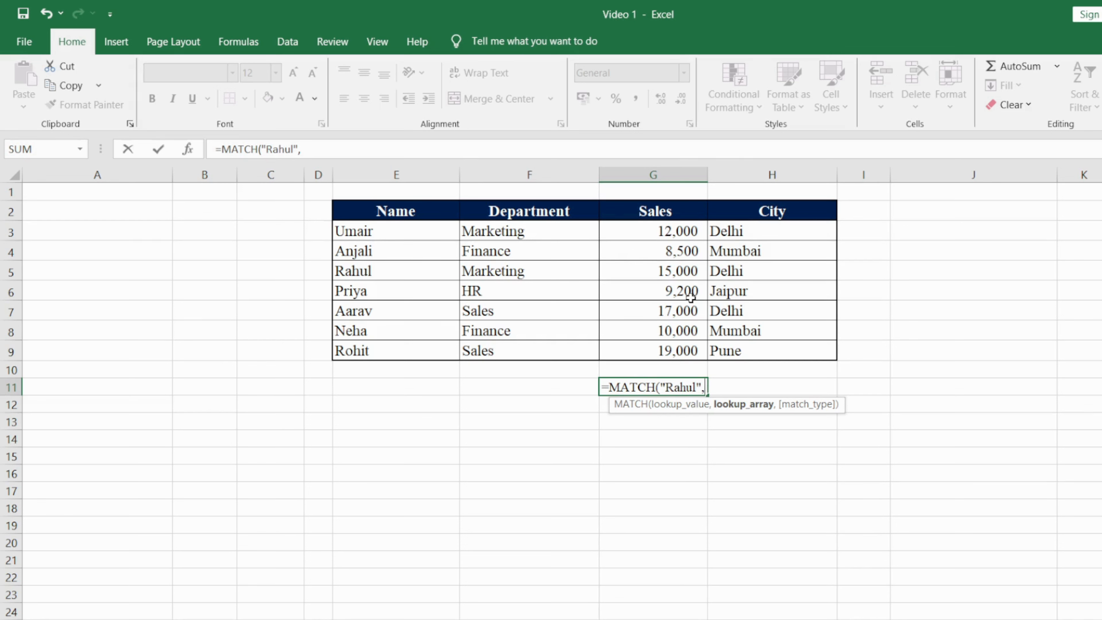
pyautogui.moveTo(382, 230); pyautogui.dragTo(383, 350)
pyautogui.write(',')
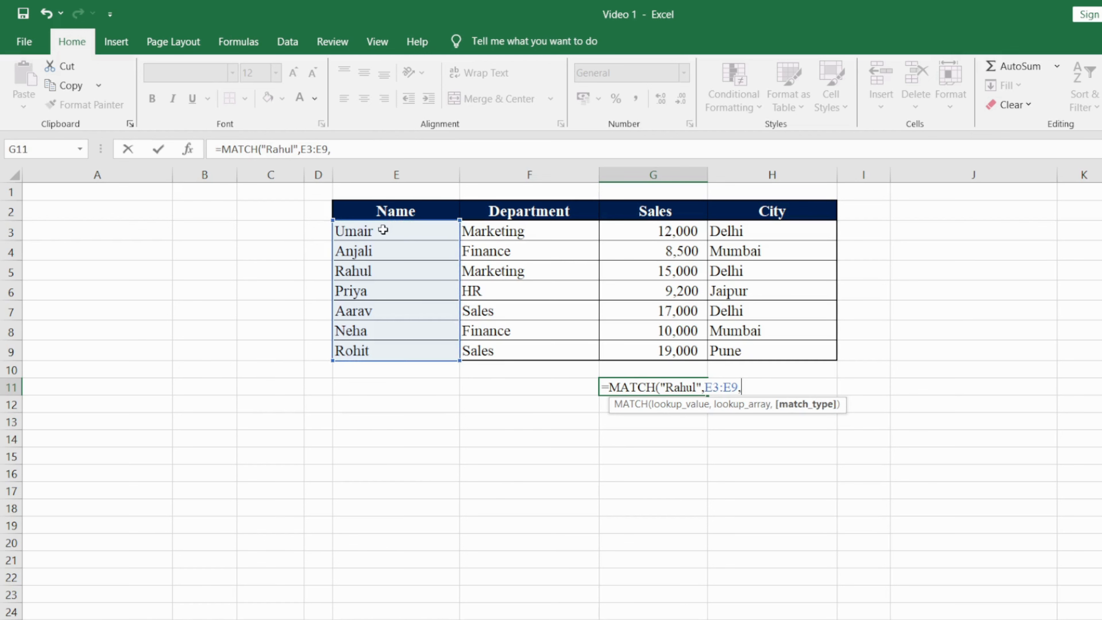
pyautogui.write('0)')
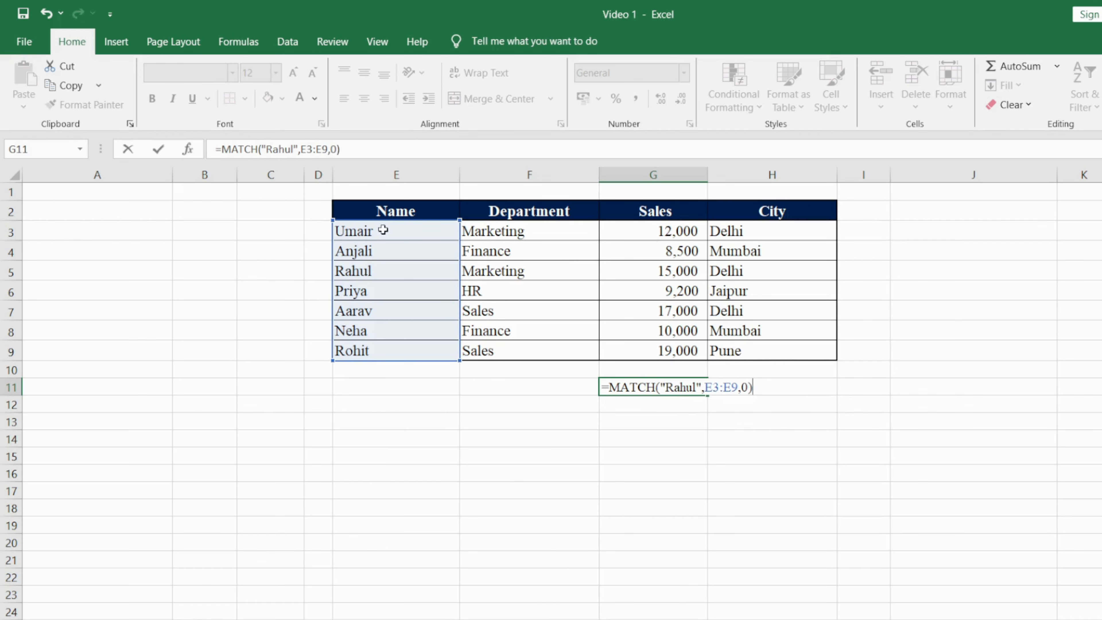
pyautogui.press('Return')
pyautogui.press('Up')
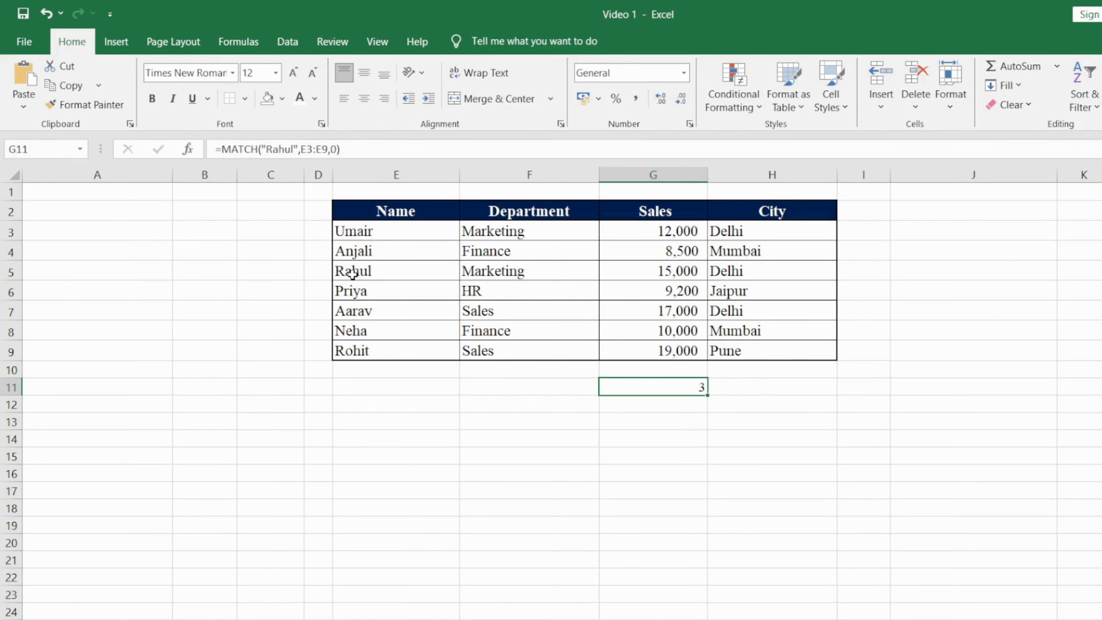
# Step: Change the lookup value of the MATCH formula in G11 to the name in E8
pyautogui.click(296, 149)
pyautogui.press('BackSpace')
pyautogui.press('BackSpace')
pyautogui.press('BackSpace')
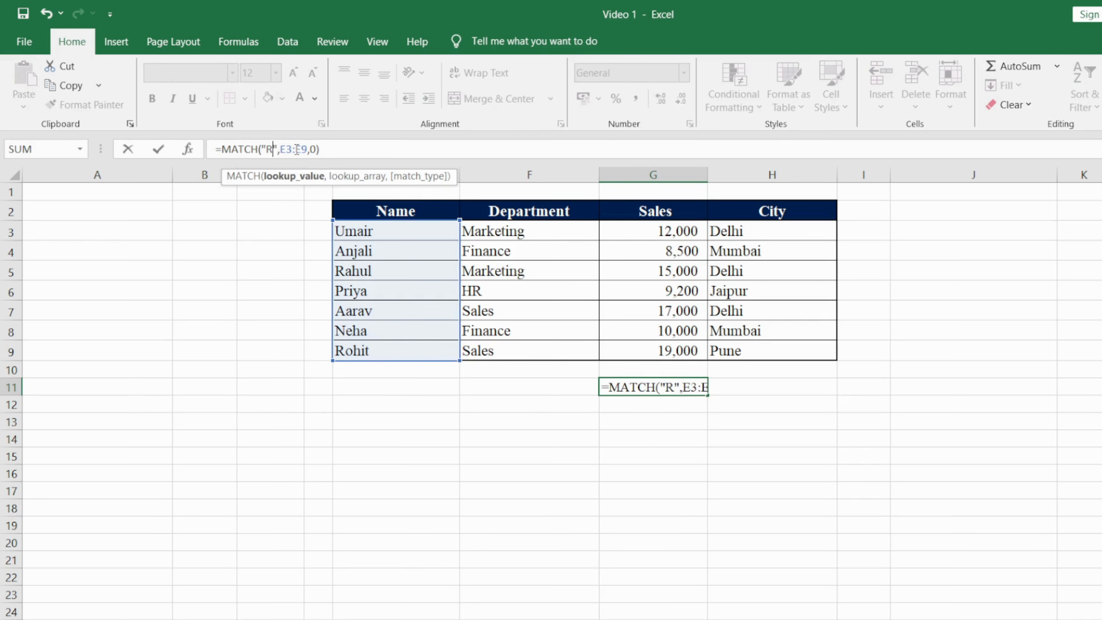
pyautogui.write('Neha')
pyautogui.press('Return')
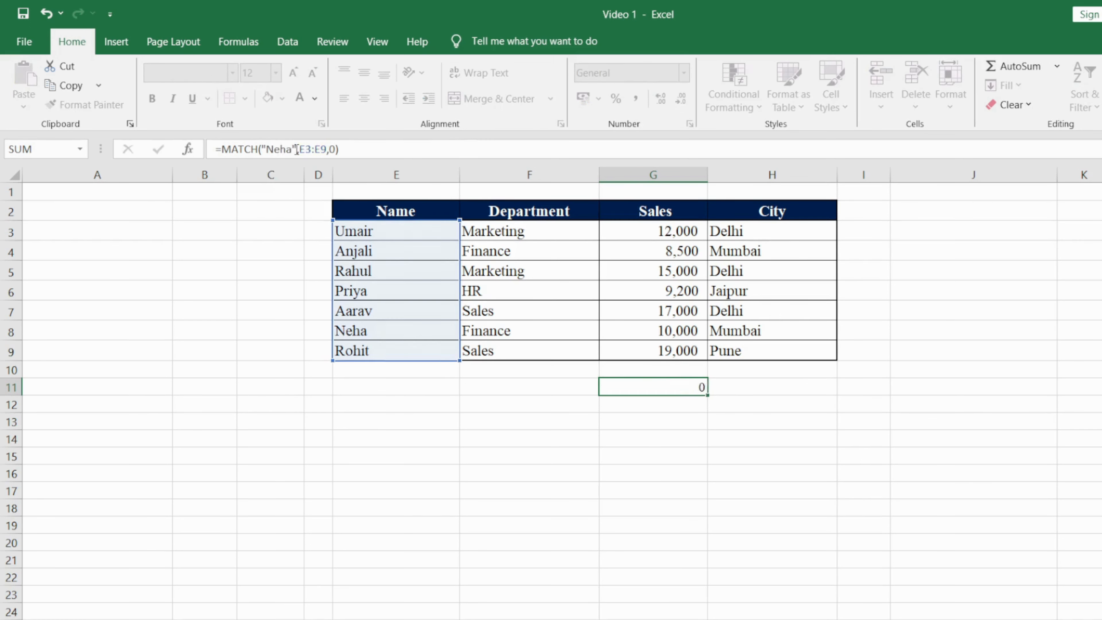
# Step: Clear the MATCH formula from G11, and check the TEXT() entry in the Sheet1 formula list
pyautogui.press('Up')
pyautogui.press('Delete')
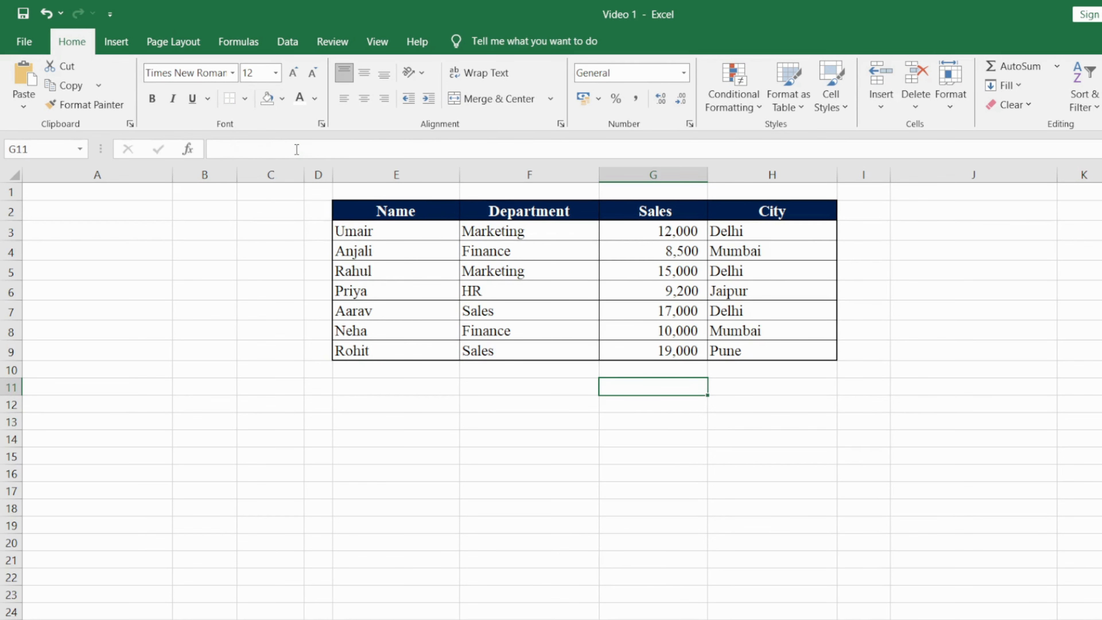
pyautogui.hotkey('ctrl', 'pageup')
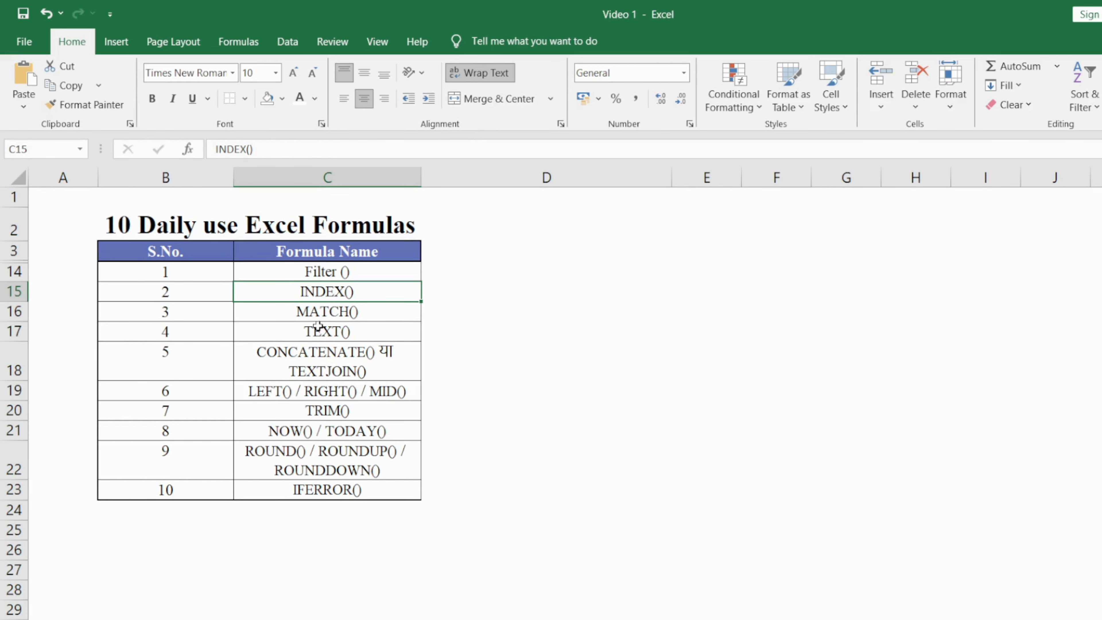
pyautogui.hotkey('ctrl', 'pagedown')
pyautogui.press('Right')
pyautogui.press('Right')
pyautogui.press('Right')
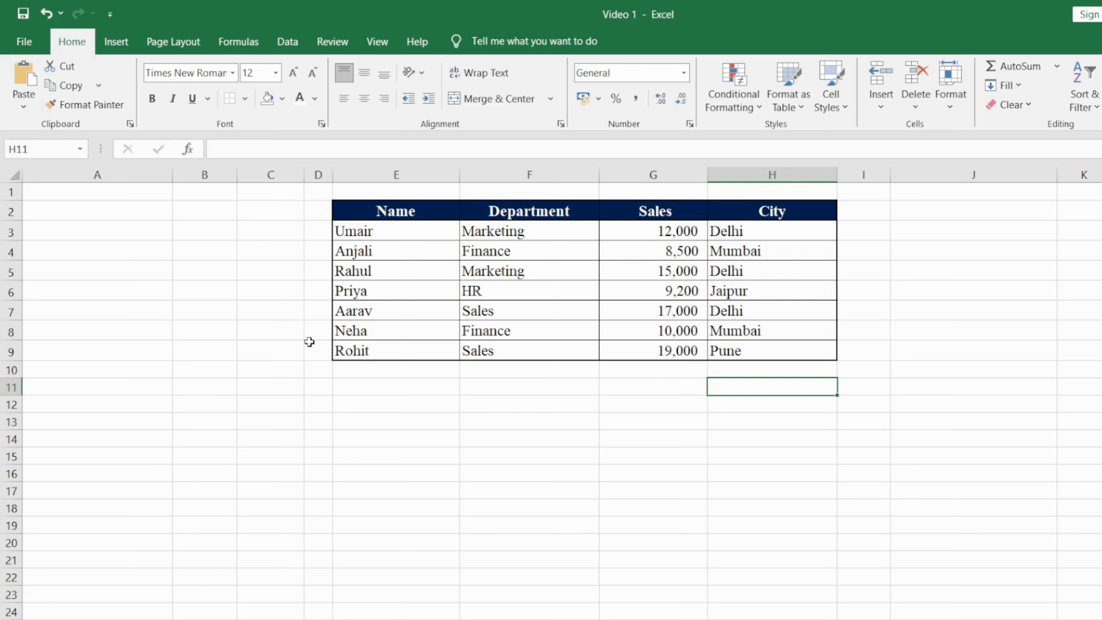
pyautogui.press('Left')
pyautogui.press('Left')
pyautogui.press('Left')
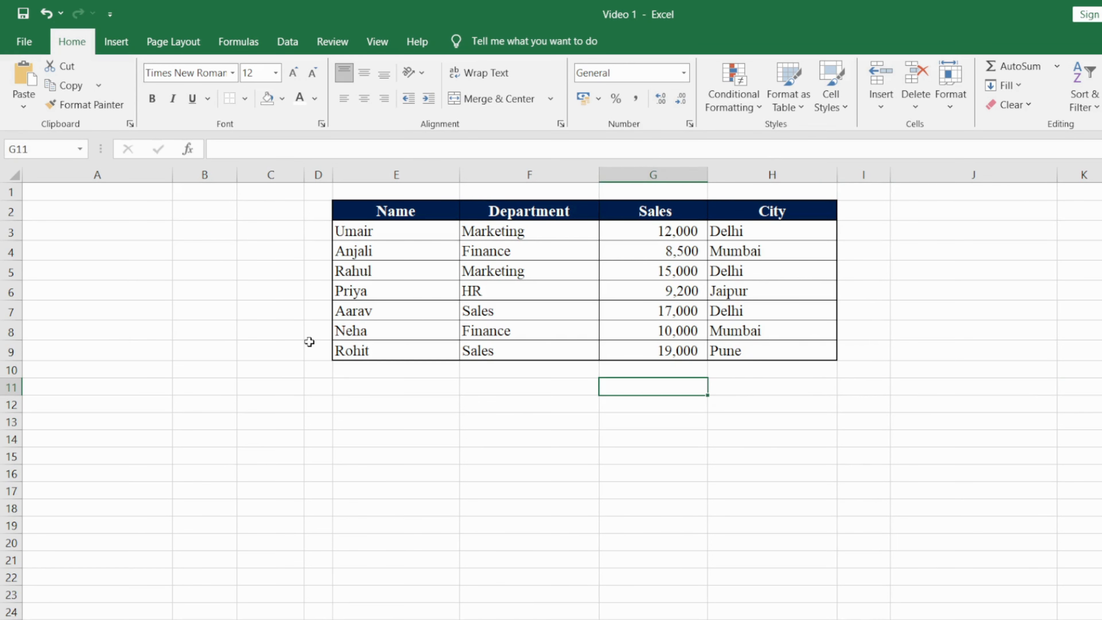
# Step: Enter a TEXT formula in G11 that converts the sales value in G3 with the format "$#,##0"
pyautogui.write('=text')
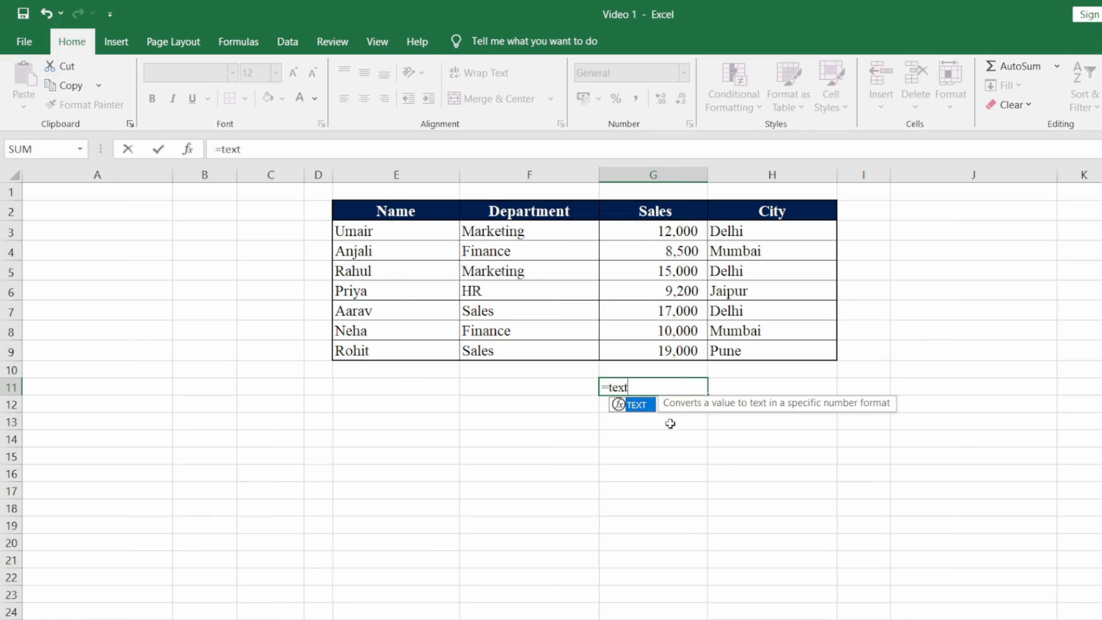
pyautogui.doubleClick(637, 405)
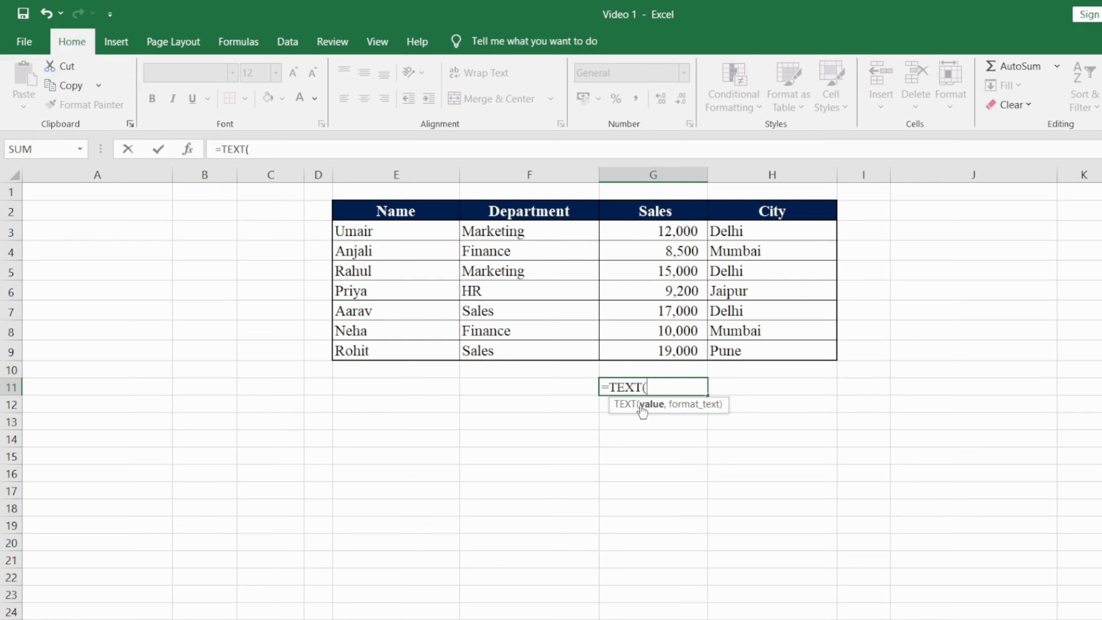
pyautogui.click(651, 231)
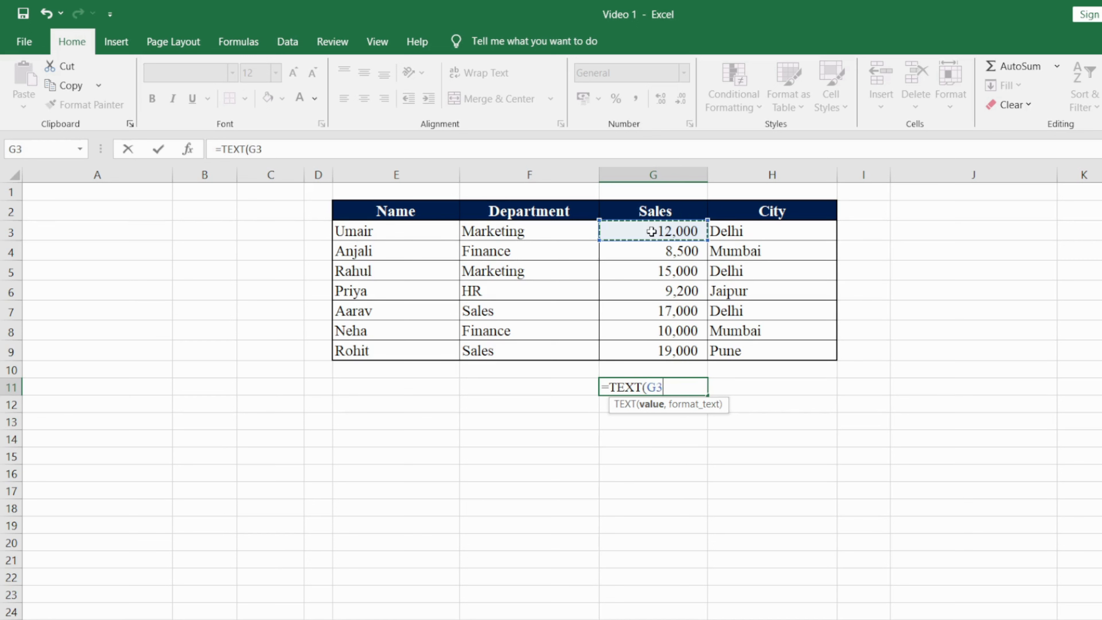
pyautogui.write(',"')
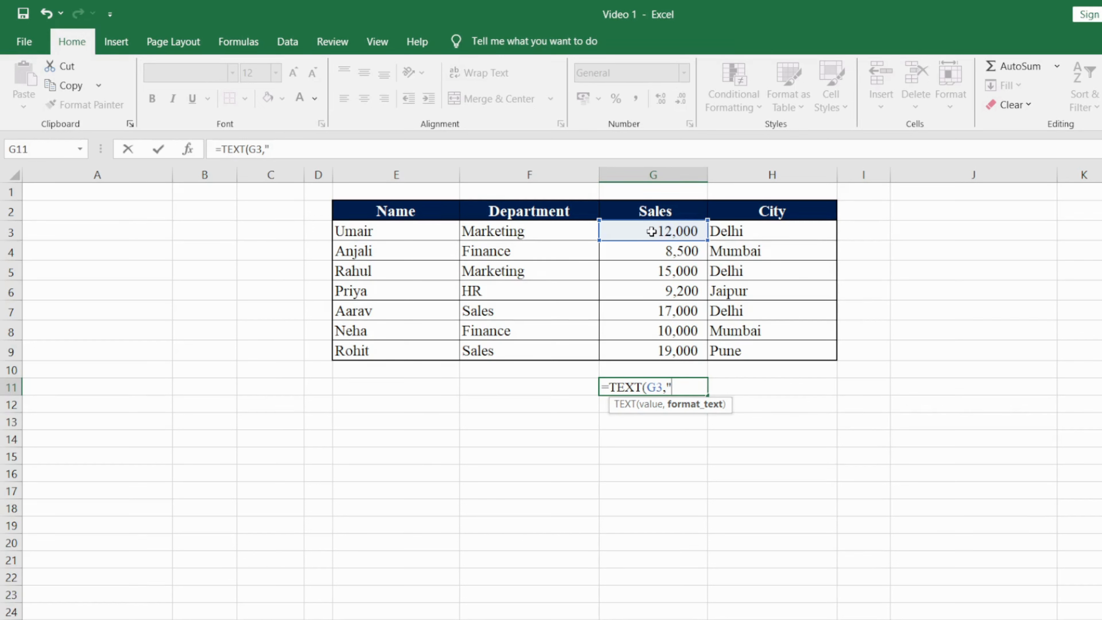
pyautogui.write('$#,##0)')
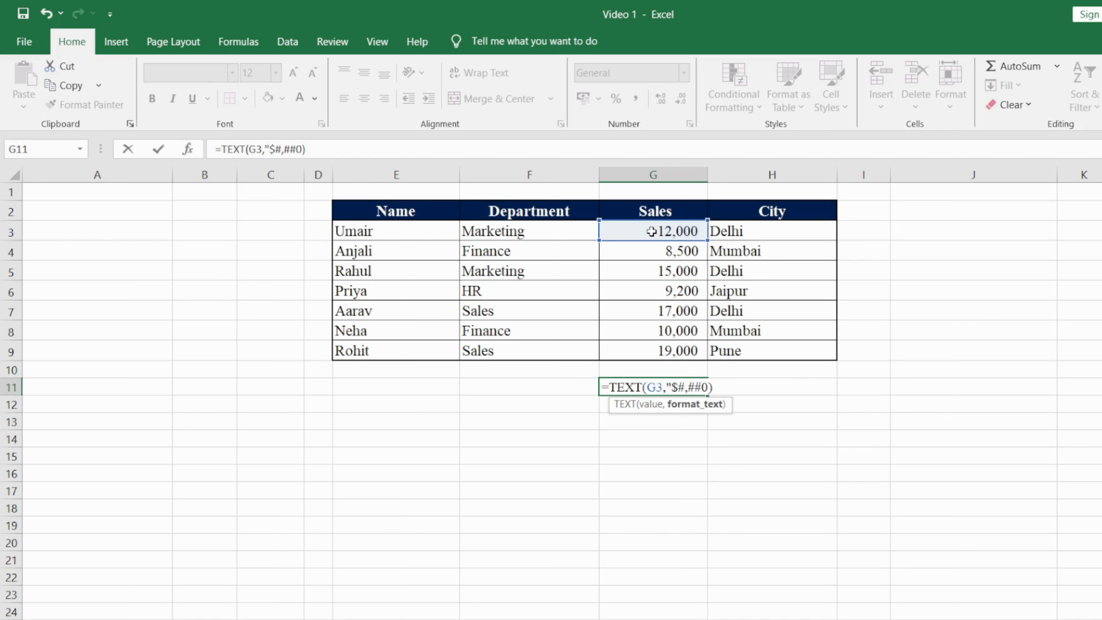
pyautogui.press('Return')
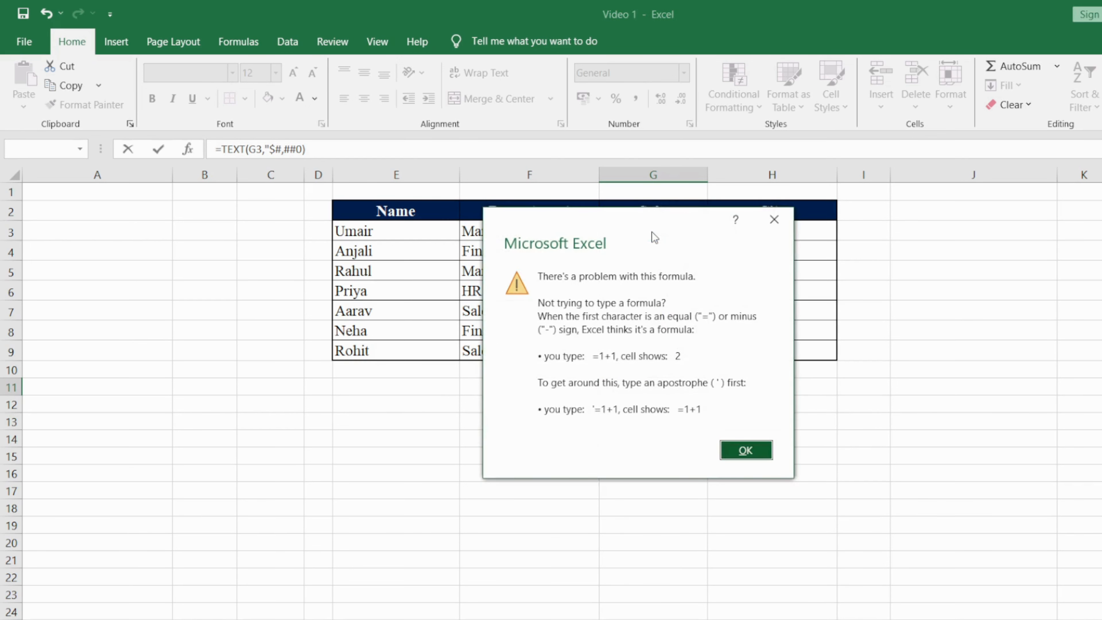
pyautogui.press('Return')
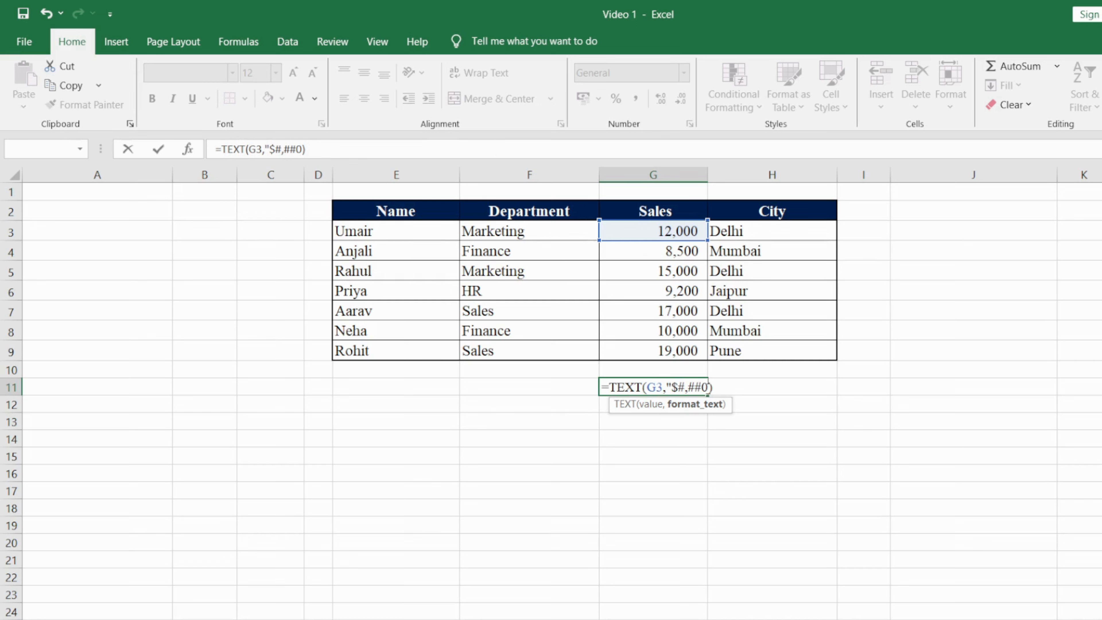
pyautogui.click(708, 387)
pyautogui.write('"')
pyautogui.press('Return')
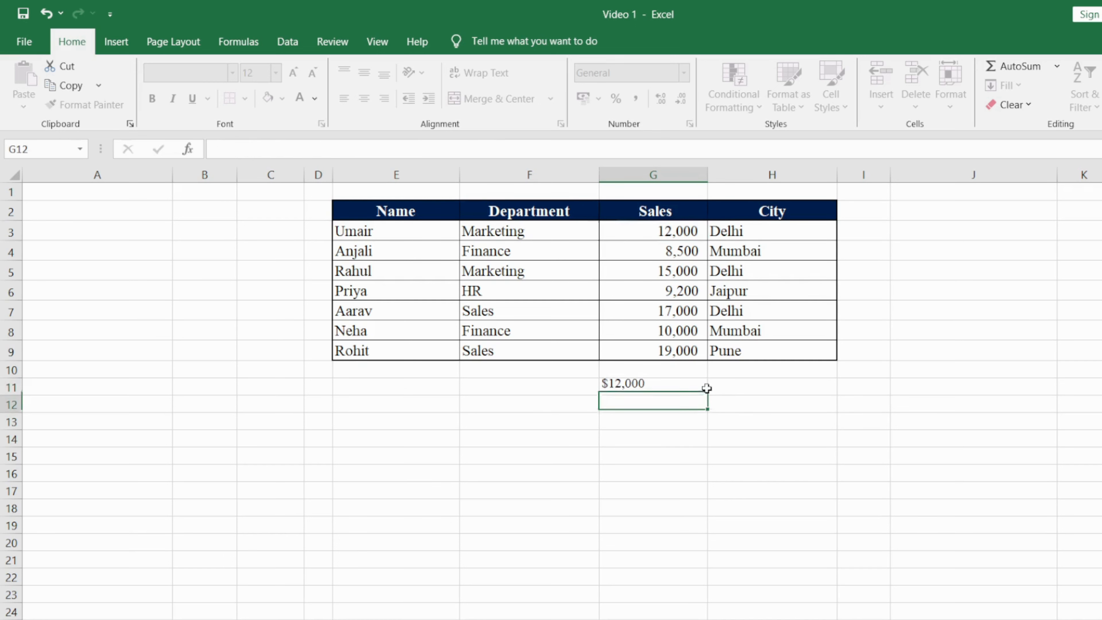
# Step: Copy the TEXT formula from G11 down through G15
pyautogui.click(707, 388)
pyautogui.press('Down')
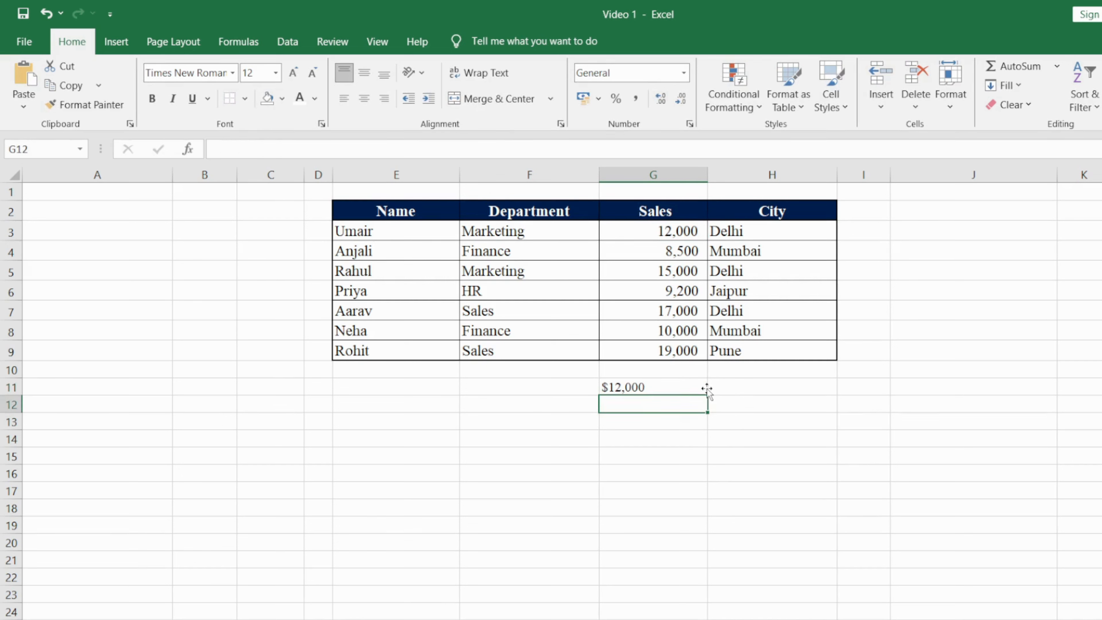
pyautogui.hotkey('ctrl', 'd')
pyautogui.press('Down')
pyautogui.hotkey('ctrl', 'd')
pyautogui.press('Down')
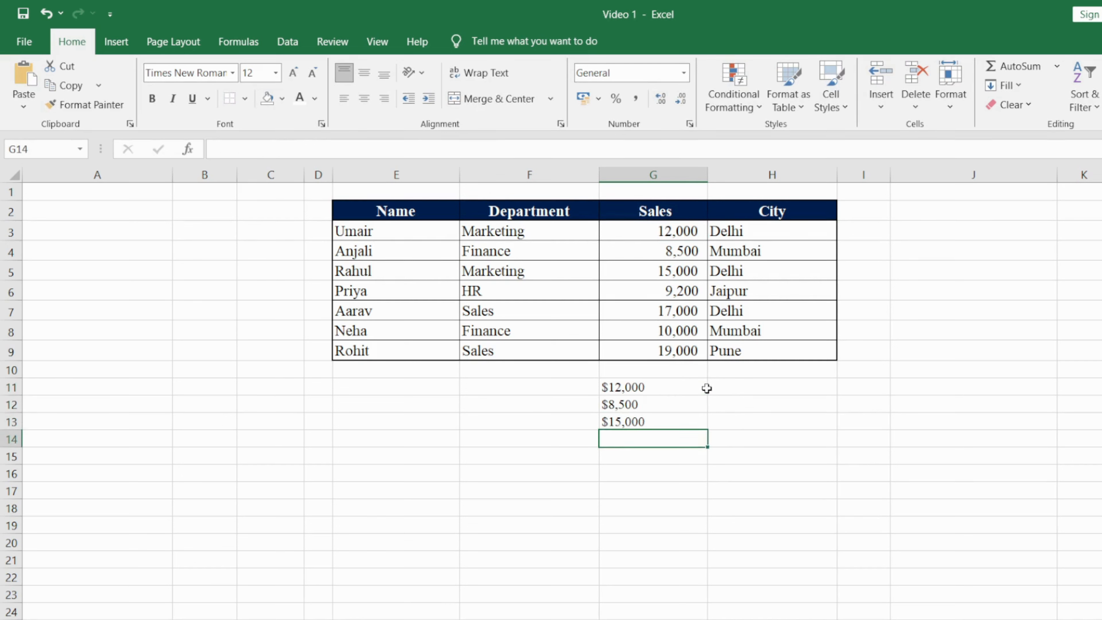
pyautogui.hotkey('ctrl', 'd')
pyautogui.press('Down')
pyautogui.hotkey('ctrl', 'd')
# Step: Clear the TEXT formulas from G11:G15, and check the CONCATENATE() entry in the Sheet1 formula list
pyautogui.press('Up')
pyautogui.press('Up')
pyautogui.press('Up')
pyautogui.press('Up')
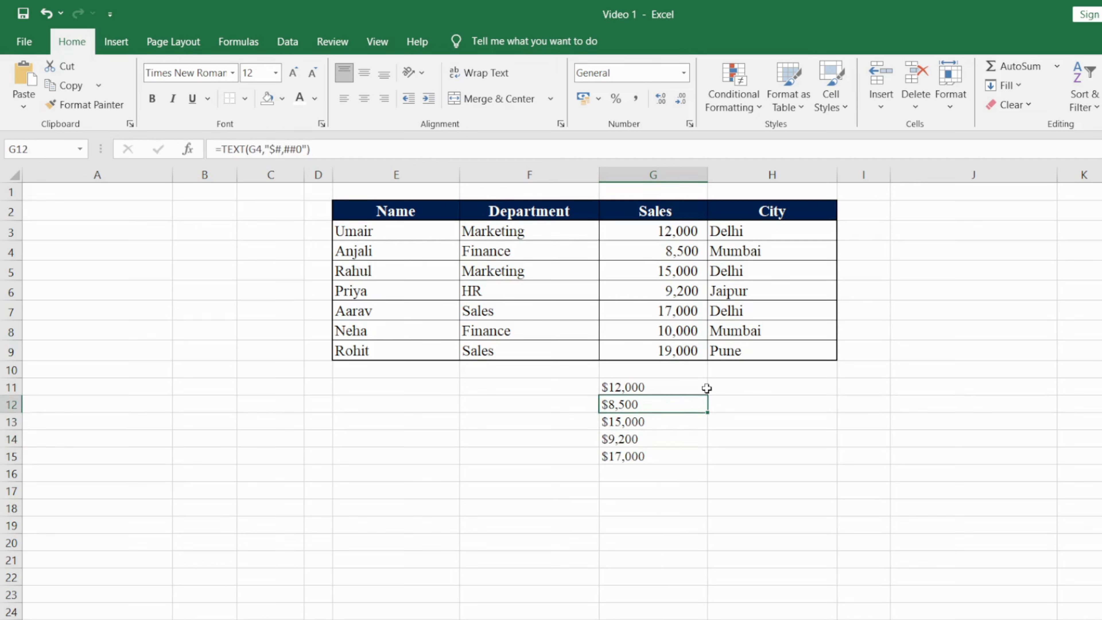
pyautogui.hotkey('ctrl', 'shift', 'Down')
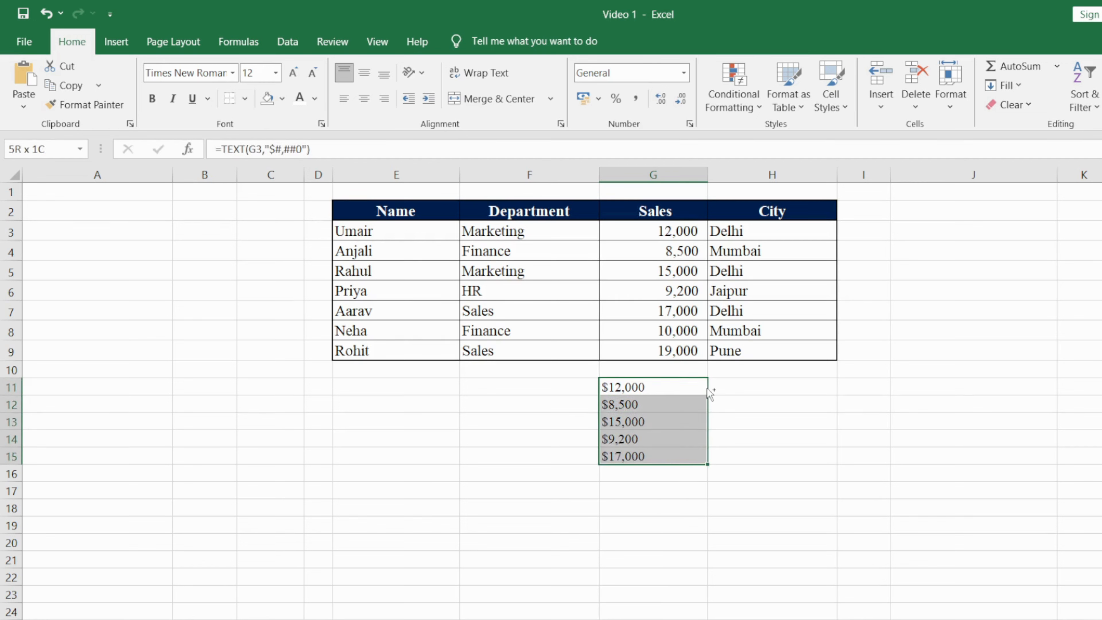
pyautogui.press('Delete')
pyautogui.hotkey('ctrl', 'pageup')
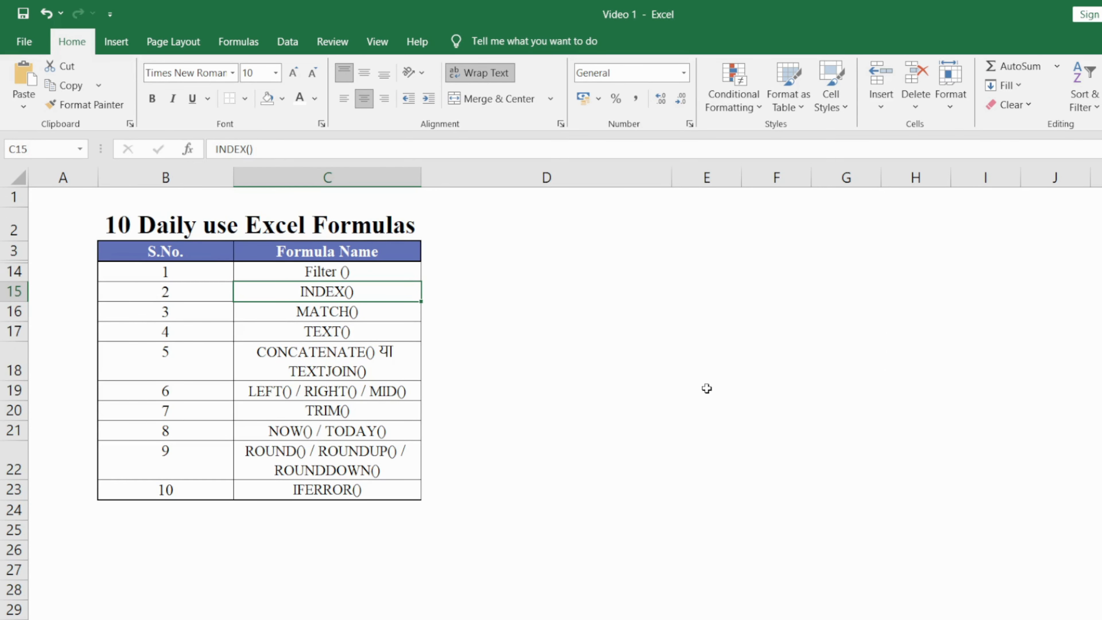
pyautogui.hotkey('ctrl', 'pagedown')
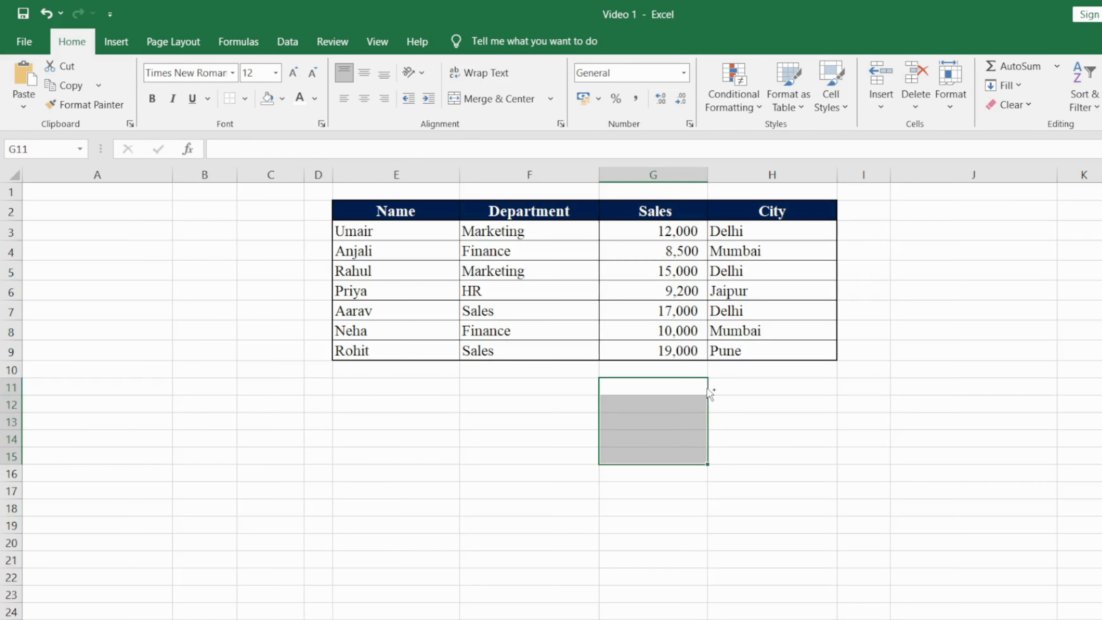
# Step: Begin a CONCATENATE formula in J3 that joins the name in E3, a space " " and the department in F3
pyautogui.press('Up')
pyautogui.press('Up')
pyautogui.press('Up')
pyautogui.press('Up')
pyautogui.press('Up')
pyautogui.press('Up')
pyautogui.press('Up')
pyautogui.press('Up')
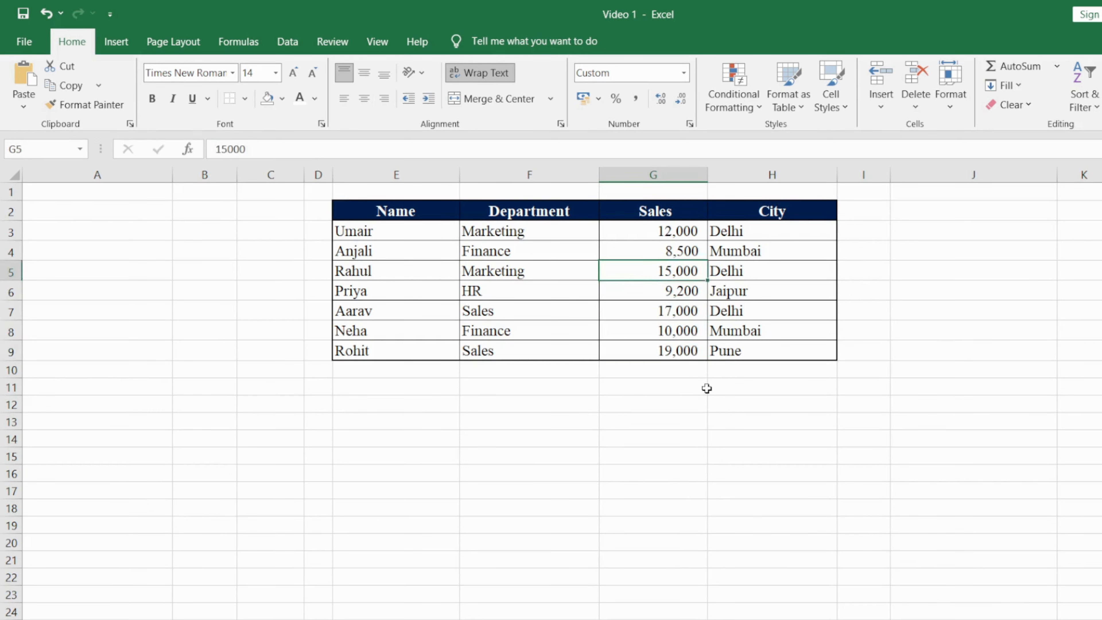
pyautogui.press('Left')
pyautogui.press('Left')
pyautogui.press('Right')
pyautogui.press('Right')
pyautogui.press('Right')
pyautogui.press('Right')
pyautogui.press('Right')
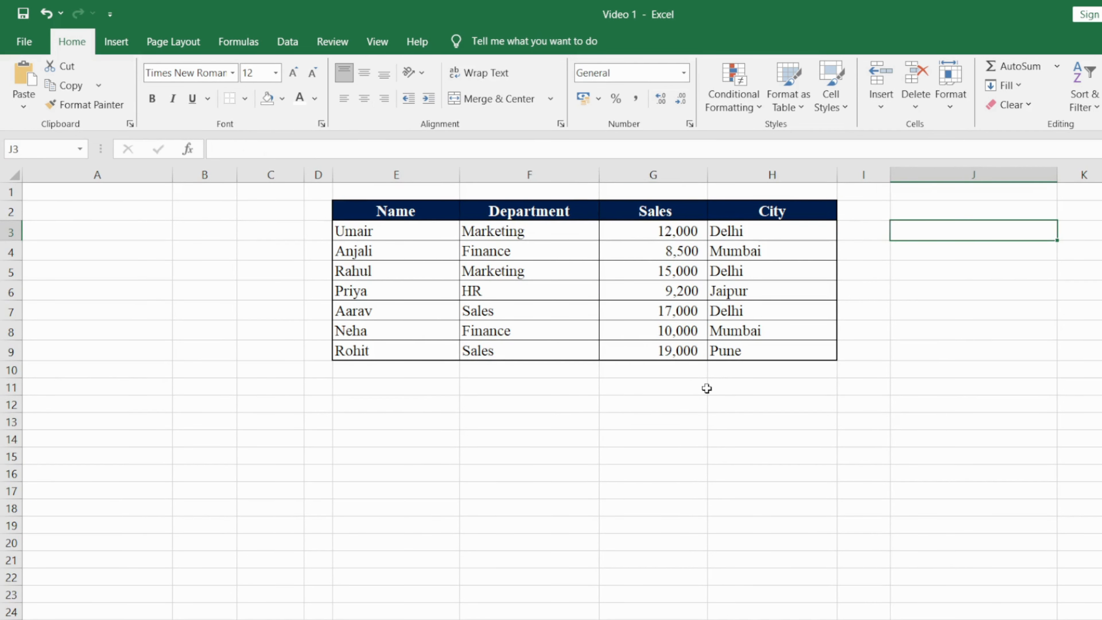
pyautogui.write('=co')
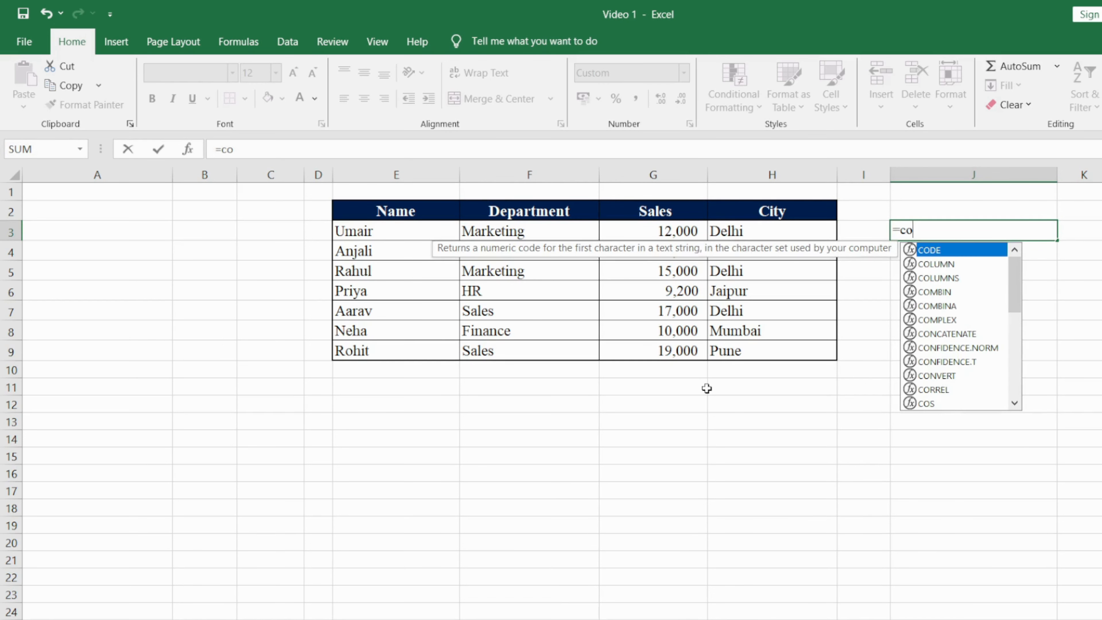
pyautogui.write('n')
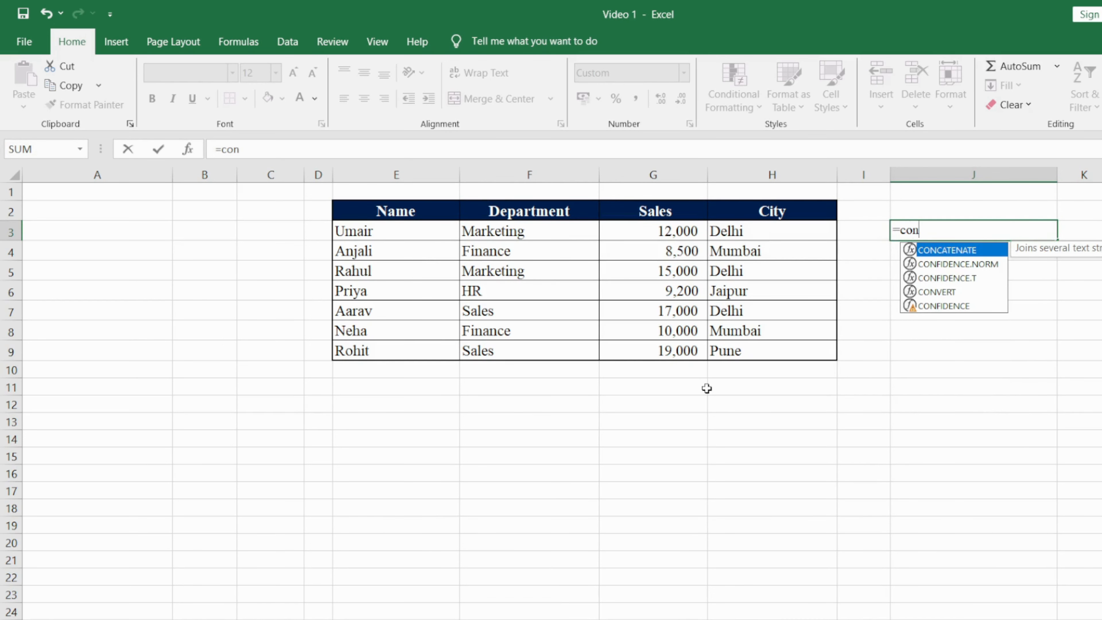
pyautogui.doubleClick(939, 251)
pyautogui.click(421, 227)
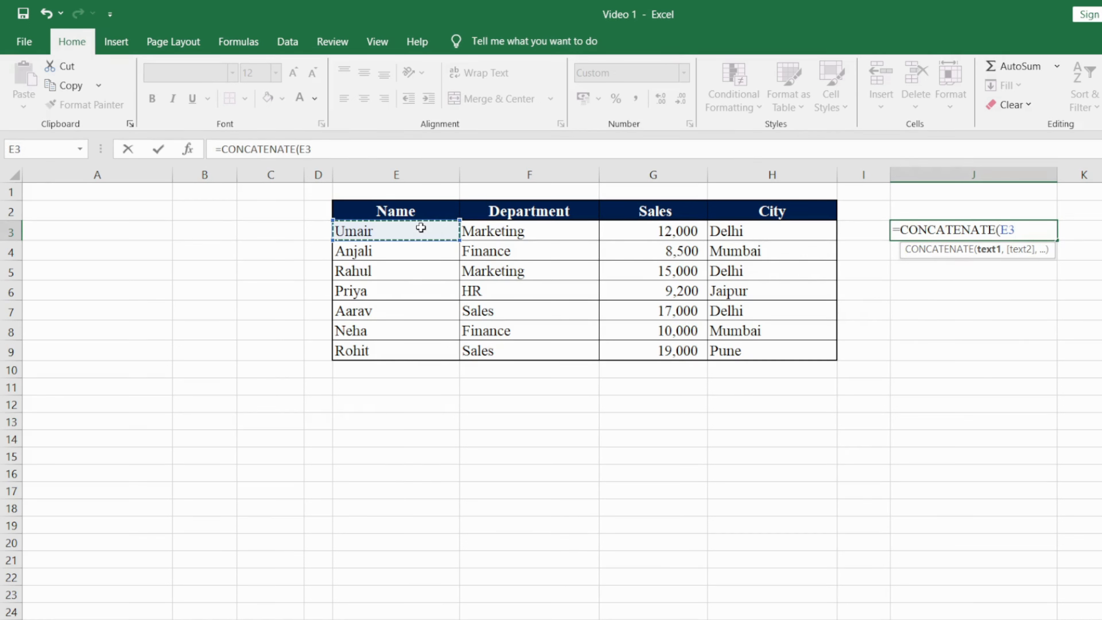
pyautogui.write(',')
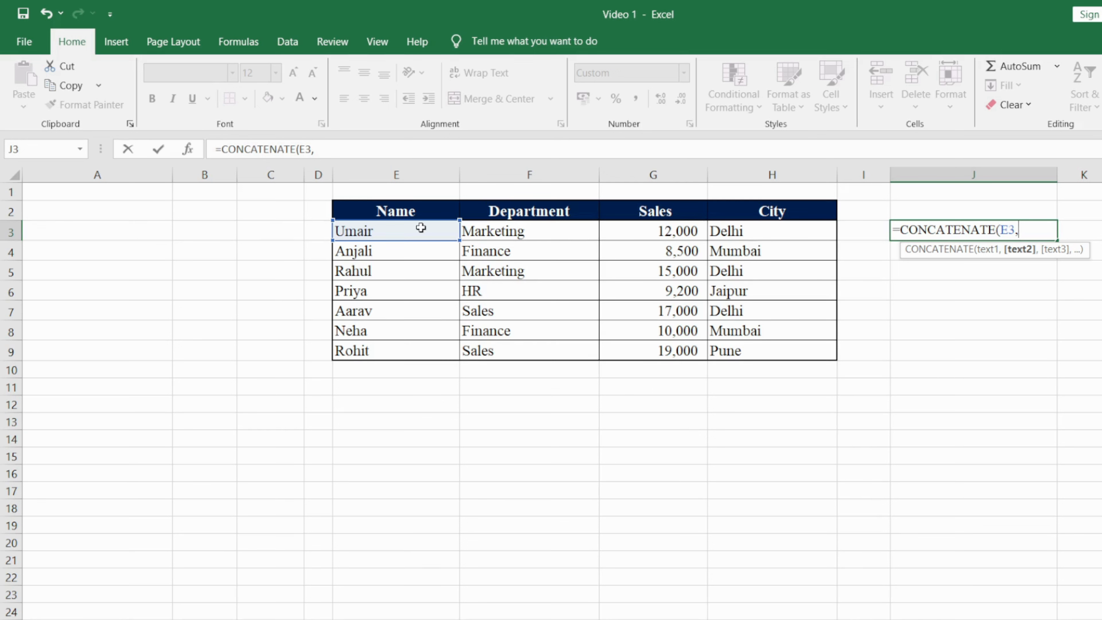
pyautogui.write('" ",')
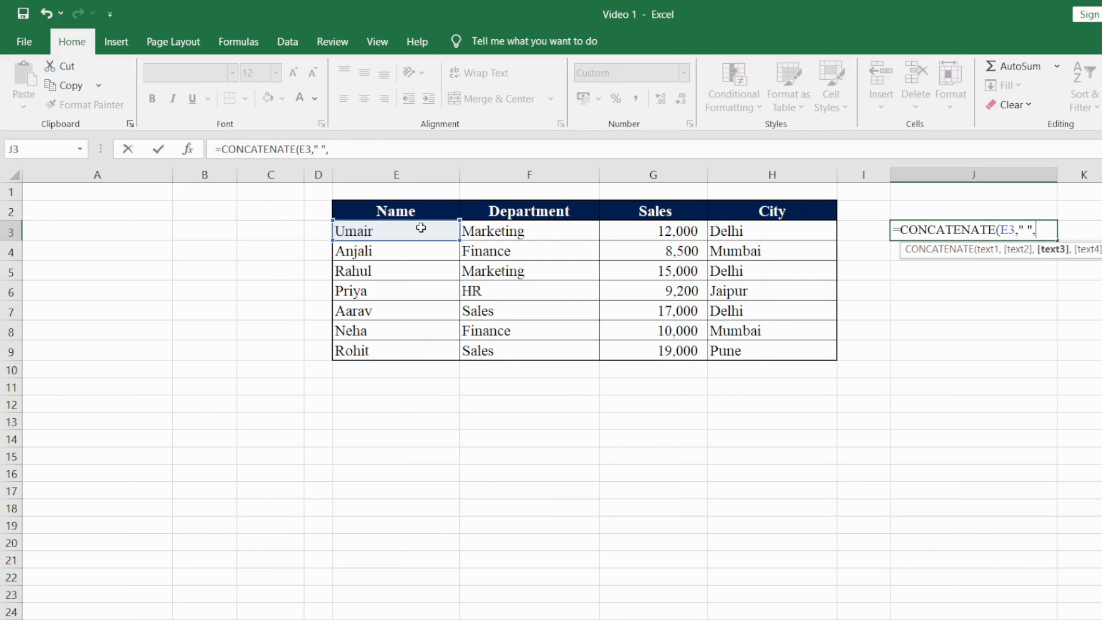
pyautogui.click(525, 231)
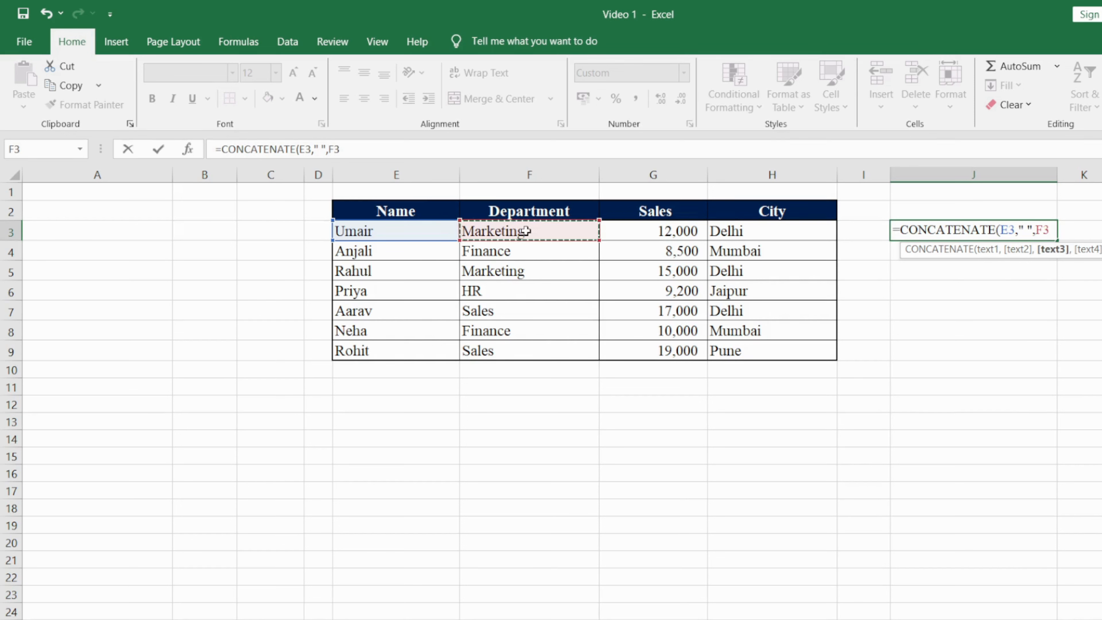
# Step: Complete the J3 CONCATENATE formula with a space, the sales value in G3, another space and the city in H3
pyautogui.write('," ')
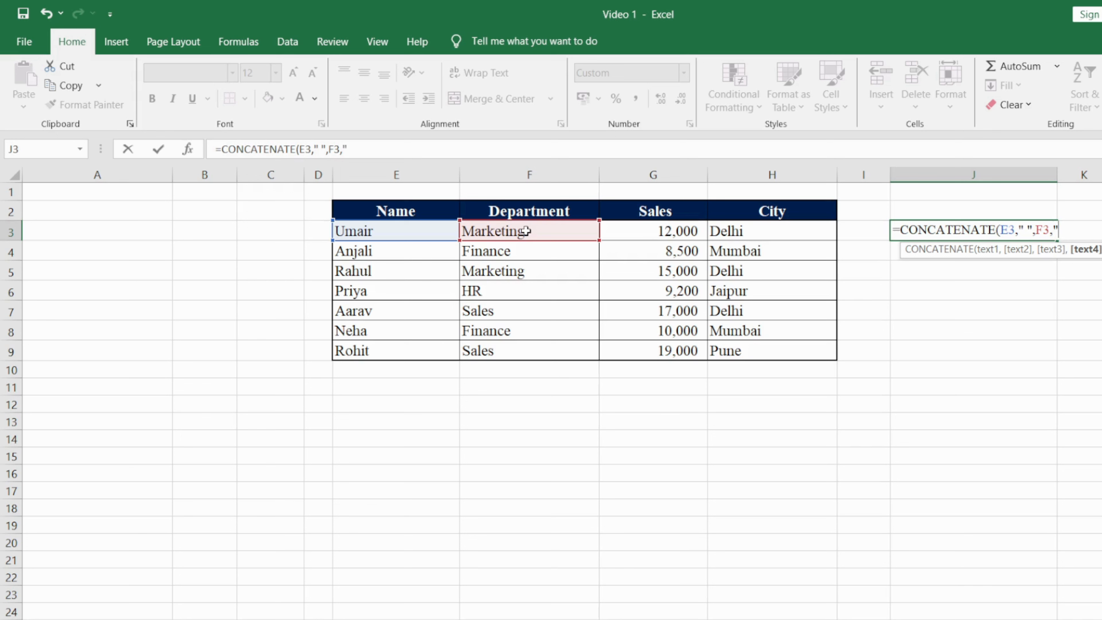
pyautogui.write('",')
pyautogui.click(637, 233)
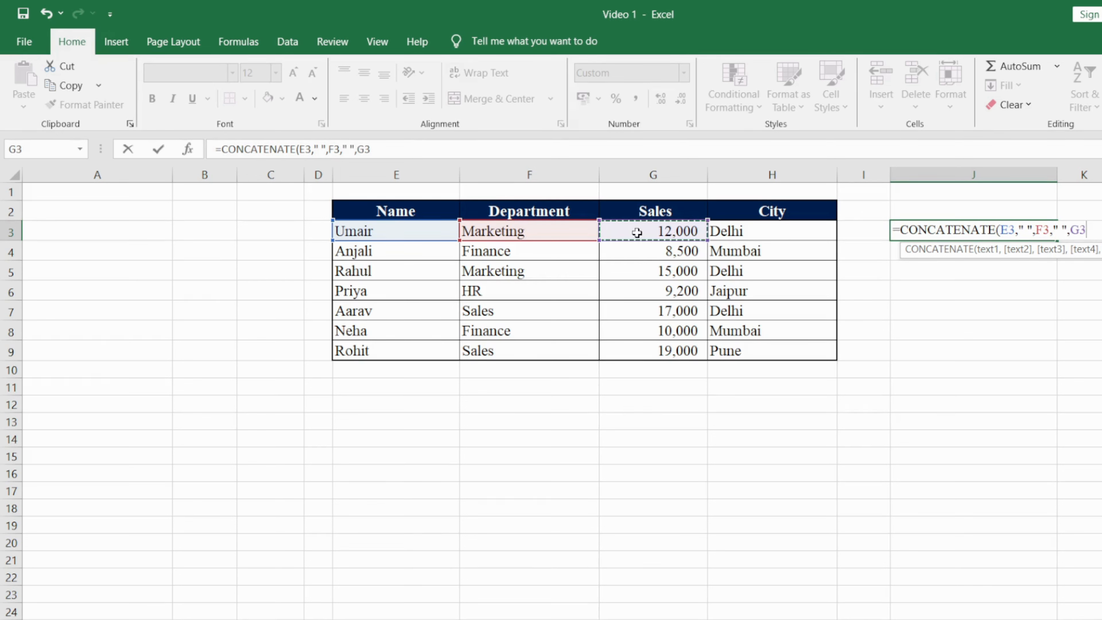
pyautogui.write('"')
pyautogui.press('BackSpace')
pyautogui.write('," ",')
pyautogui.click(741, 234)
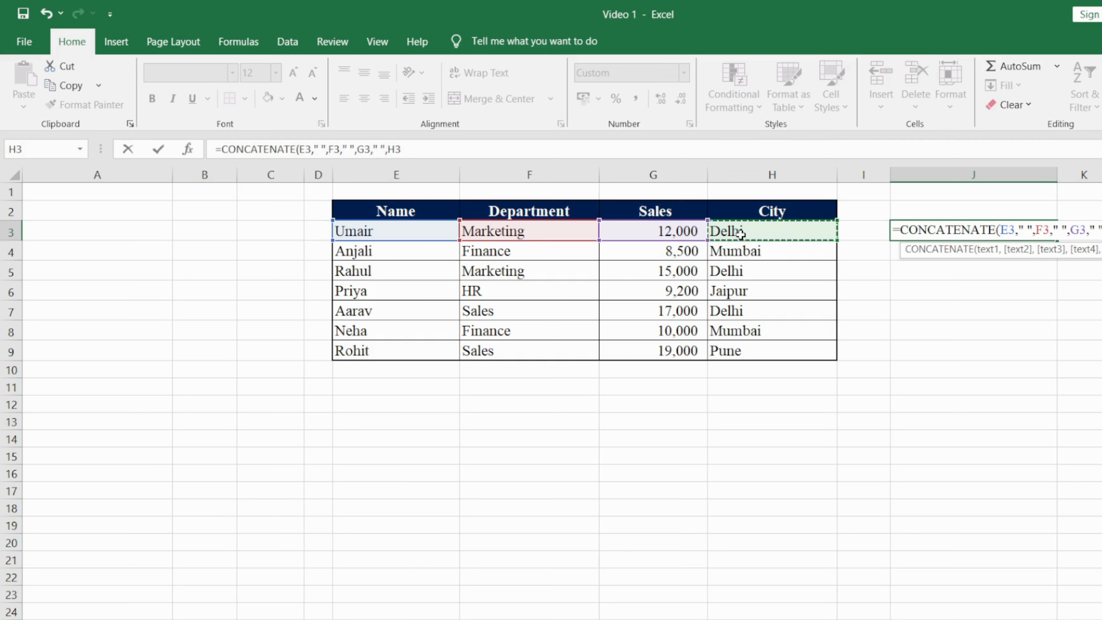
pyautogui.write(',')
pyautogui.press('BackSpace')
pyautogui.write(')')
pyautogui.press('Return')
pyautogui.press('Up')
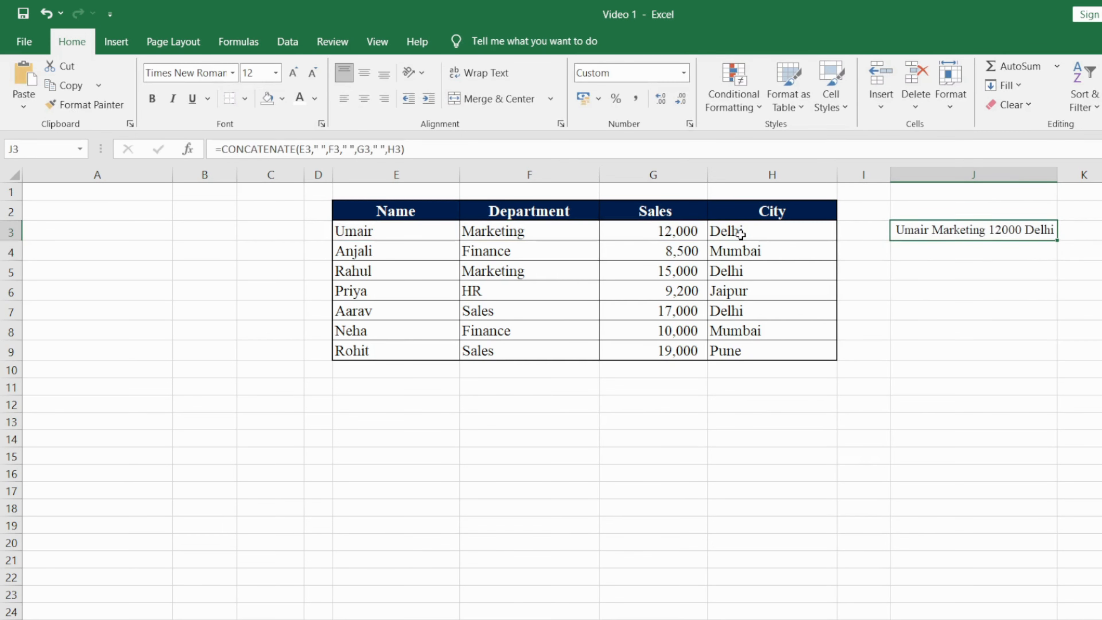
# Step: Copy the CONCATENATE formula from J3 down through J9
pyautogui.hotkey('shift', 'Down')
pyautogui.hotkey('shift', 'Down')
pyautogui.hotkey('shift', 'Down')
pyautogui.hotkey('shift', 'Down')
pyautogui.hotkey('shift', 'Down')
pyautogui.hotkey('shift', 'Down')
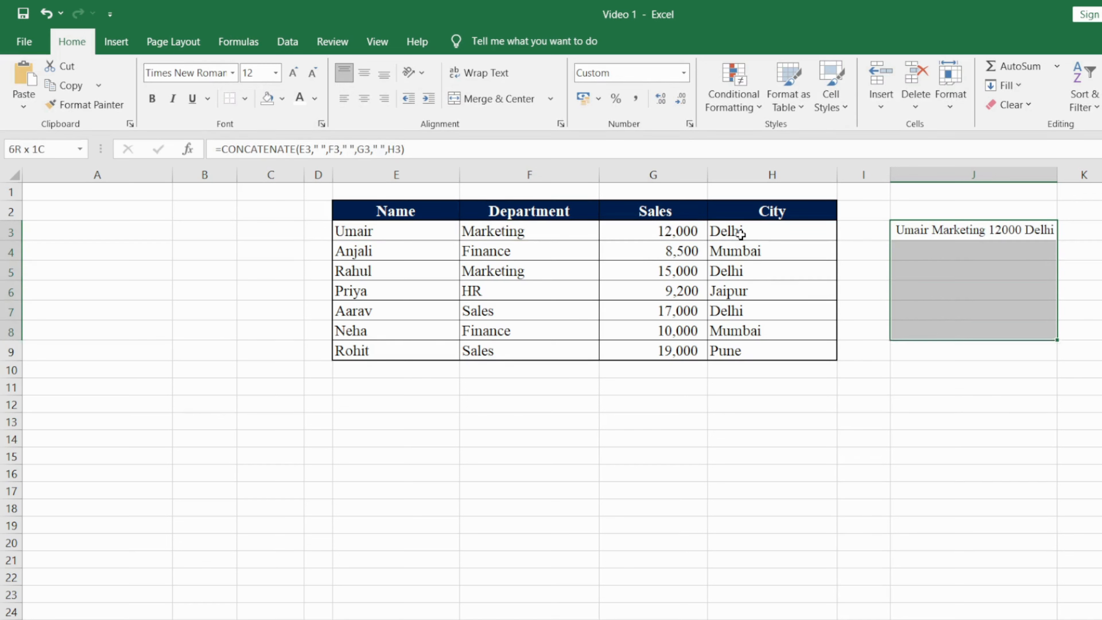
pyautogui.hotkey('ctrl', 'd')
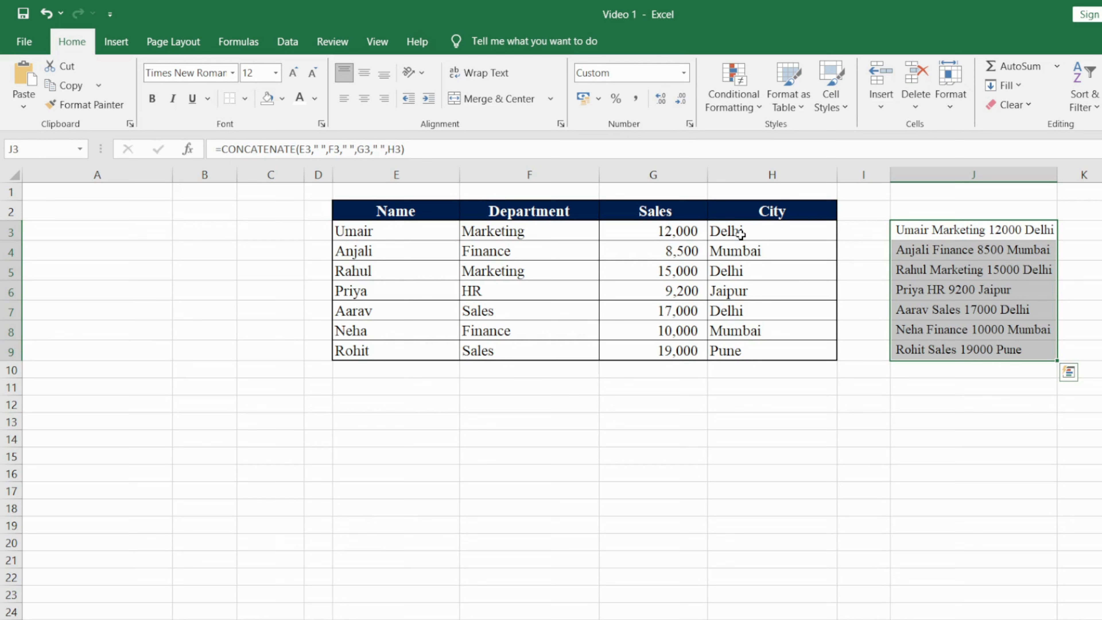
# Step: Review the cell references of the CONCATENATE formula in J3, and check the LEFT() / RIGHT() / MID() entry in the Sheet1 formula list
pyautogui.press('Up')
pyautogui.press('Down')
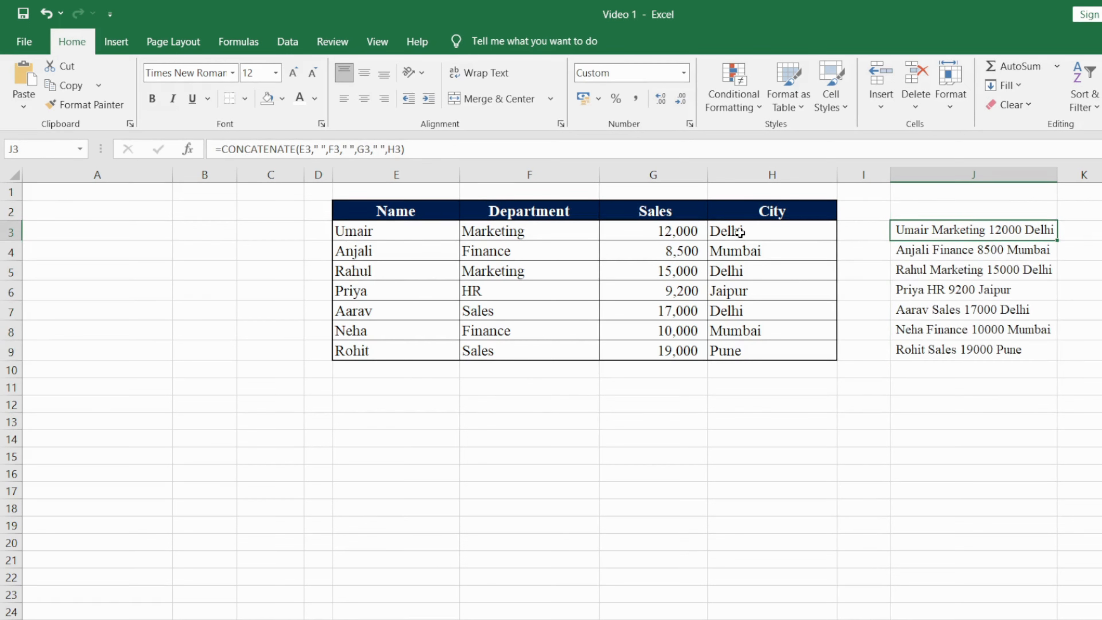
pyautogui.press('F2')
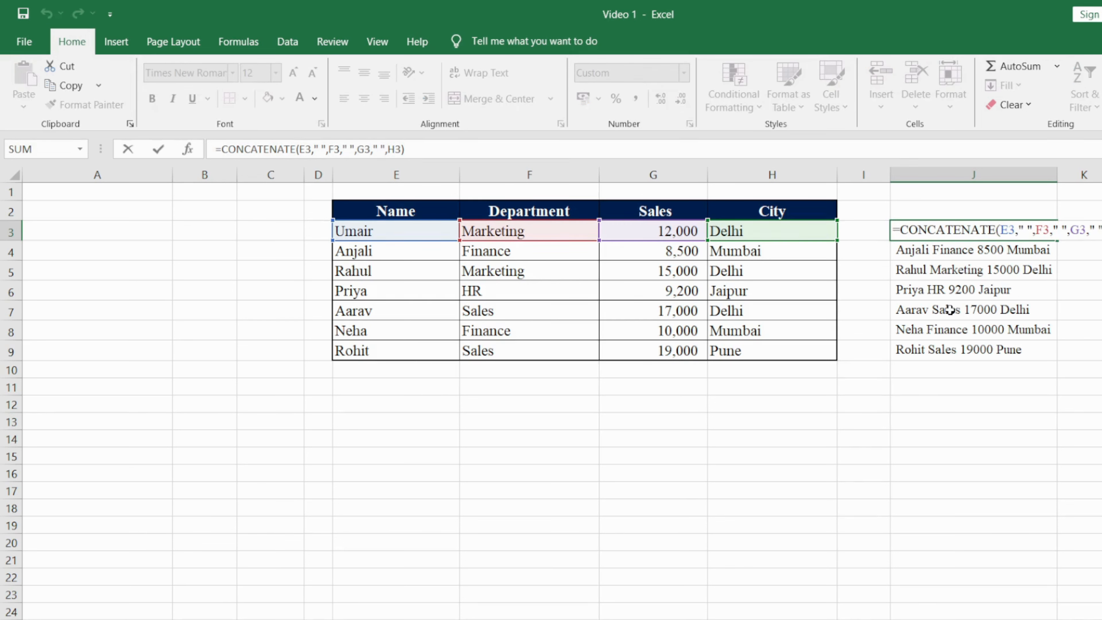
pyautogui.press('Return')
pyautogui.hotkey('ctrl', 'pageup')
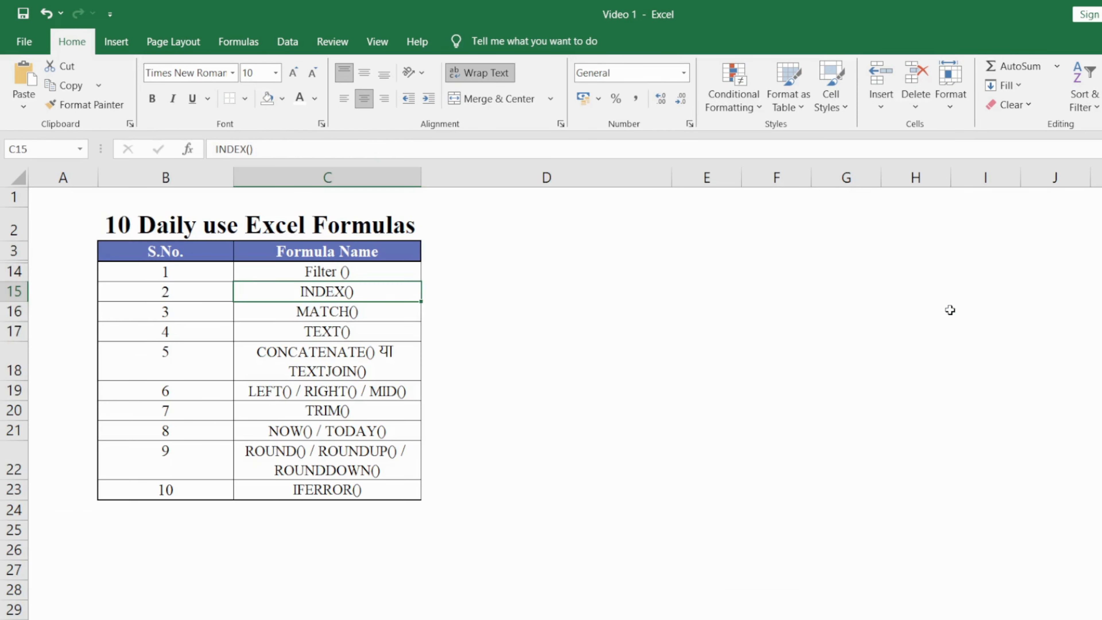
pyautogui.press('Down')
pyautogui.press('Down')
pyautogui.press('Down')
pyautogui.press('Down')
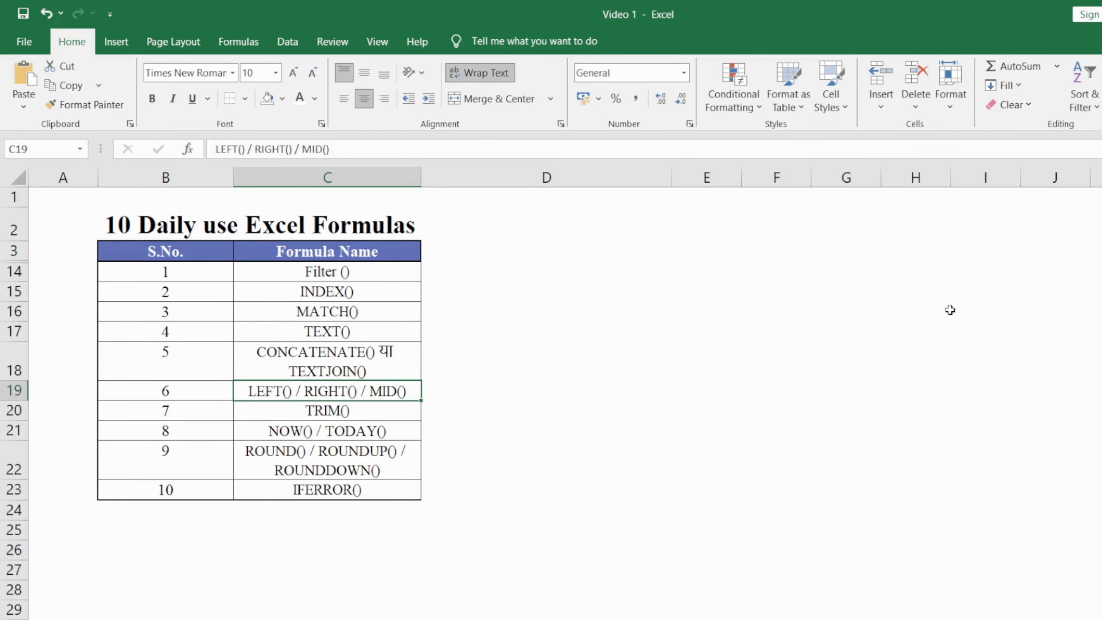
# Step: Clear the CONCATENATE formulas from J3:J9 beside the sales table
pyautogui.hotkey('ctrl', 'pagedown')
pyautogui.press('Up')
pyautogui.hotkey('shift', 'Down')
pyautogui.hotkey('shift', 'Down')
pyautogui.hotkey('shift', 'Down')
pyautogui.hotkey('shift', 'Down')
pyautogui.hotkey('shift', 'Down')
pyautogui.hotkey('shift', 'Down')
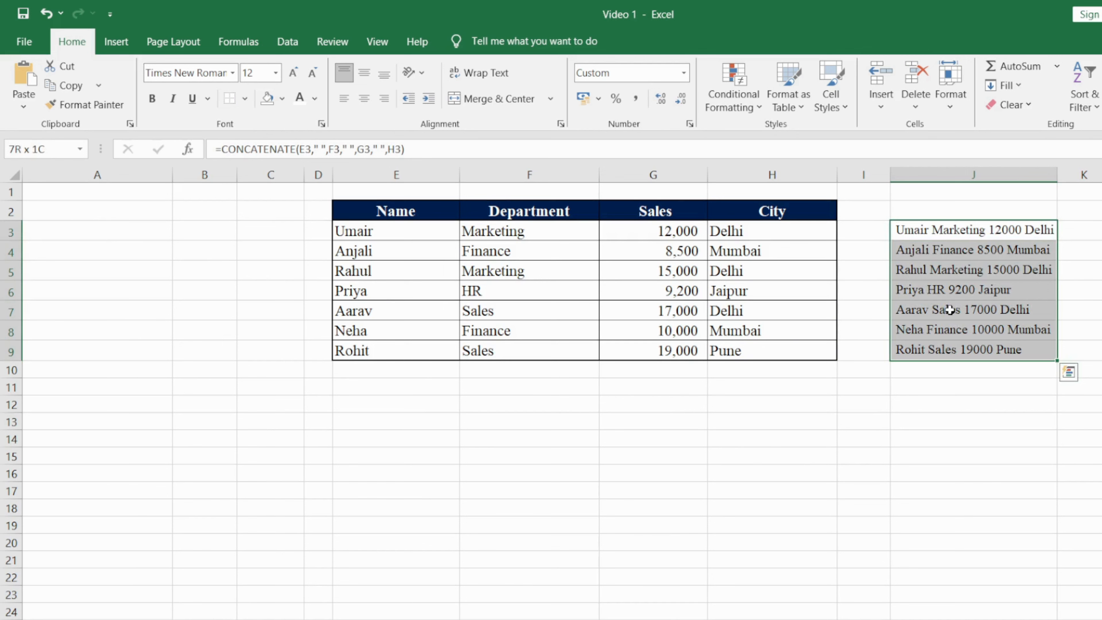
pyautogui.press('Delete')
# Step: Enter a LEFT formula in J3 that extracts the first 2 characters of the sales value in G3, and copy it to J4
pyautogui.press('Up')
pyautogui.press('Down')
pyautogui.write('=le')
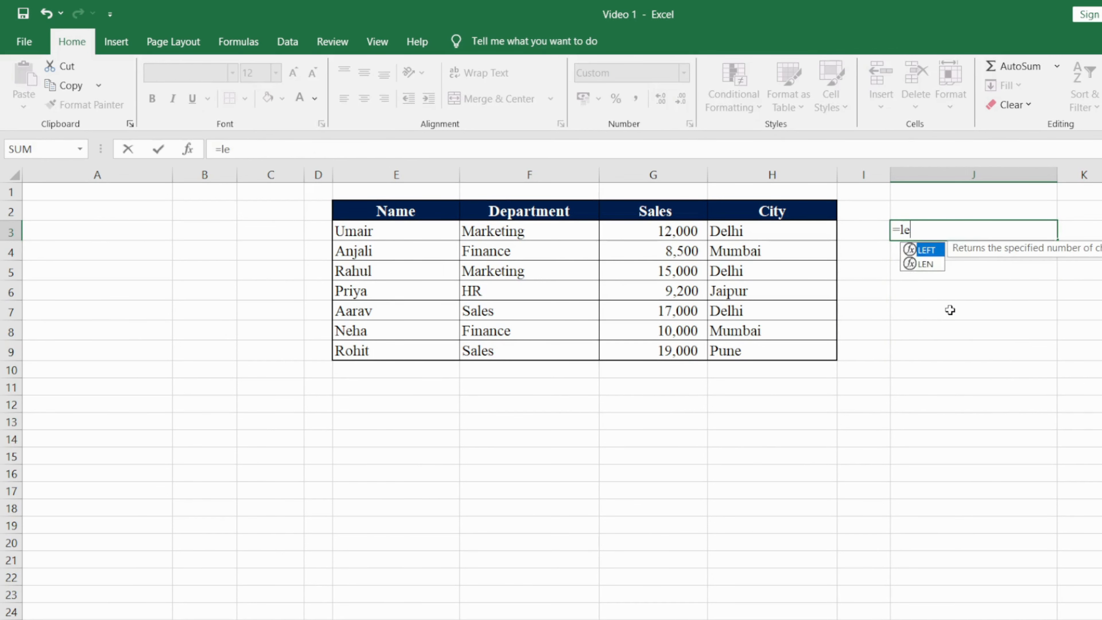
pyautogui.write('ft')
pyautogui.doubleClick(927, 254)
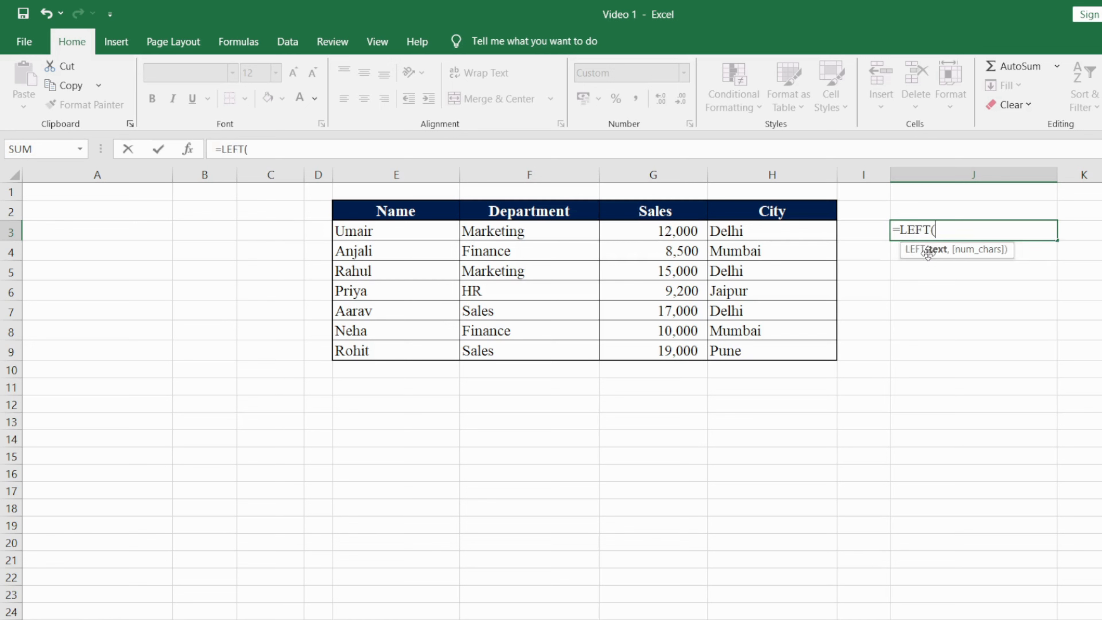
pyautogui.click(674, 231)
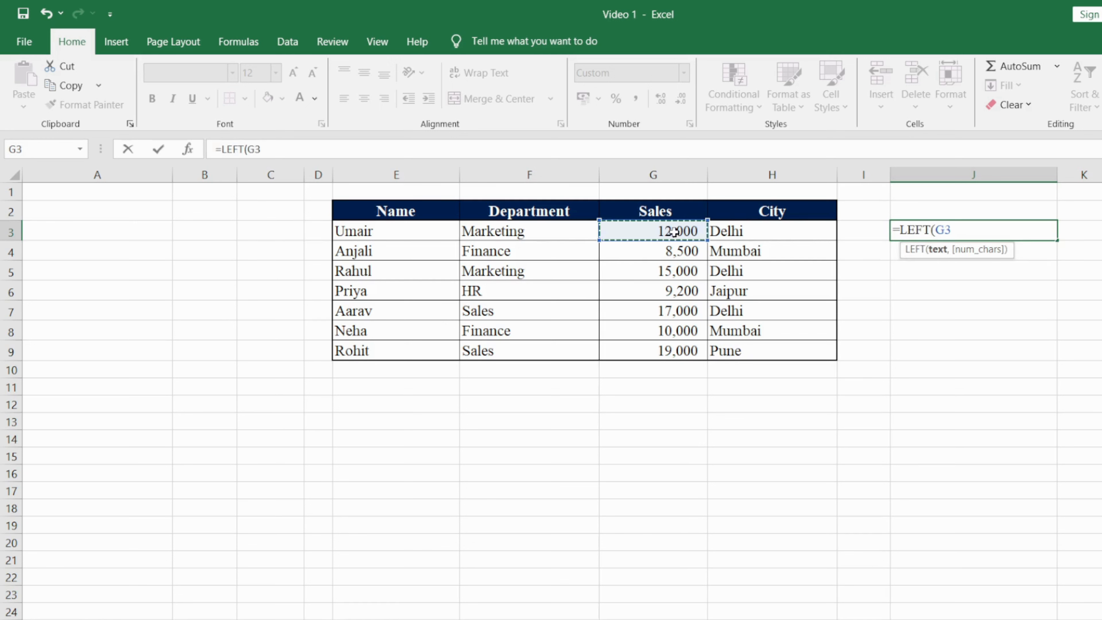
pyautogui.write(',2)')
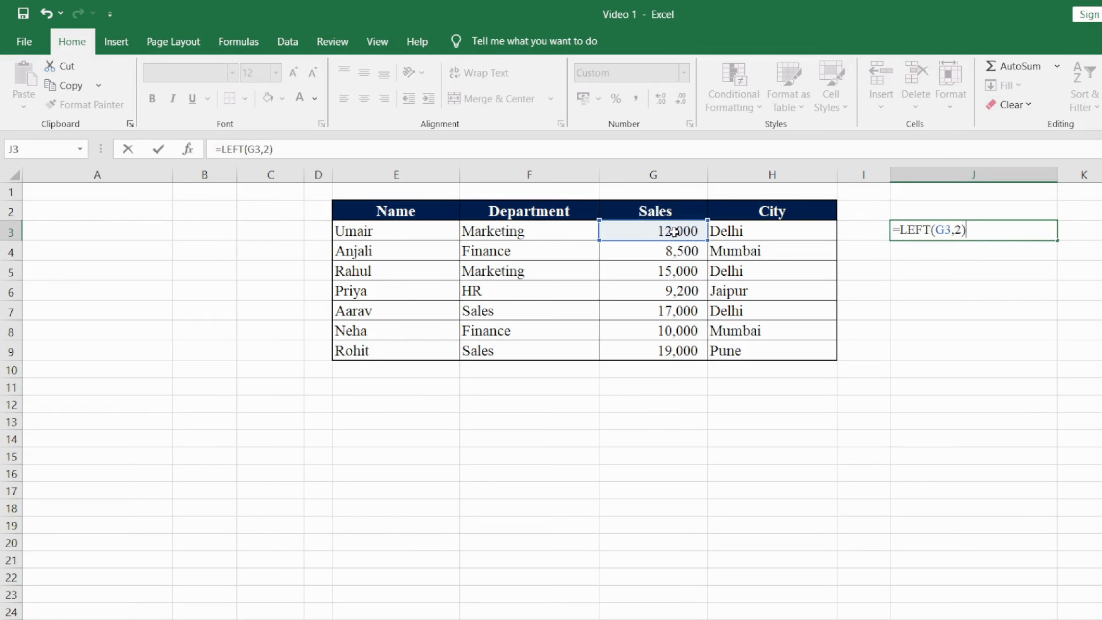
pyautogui.press('Return')
pyautogui.press('Up')
pyautogui.press('Down')
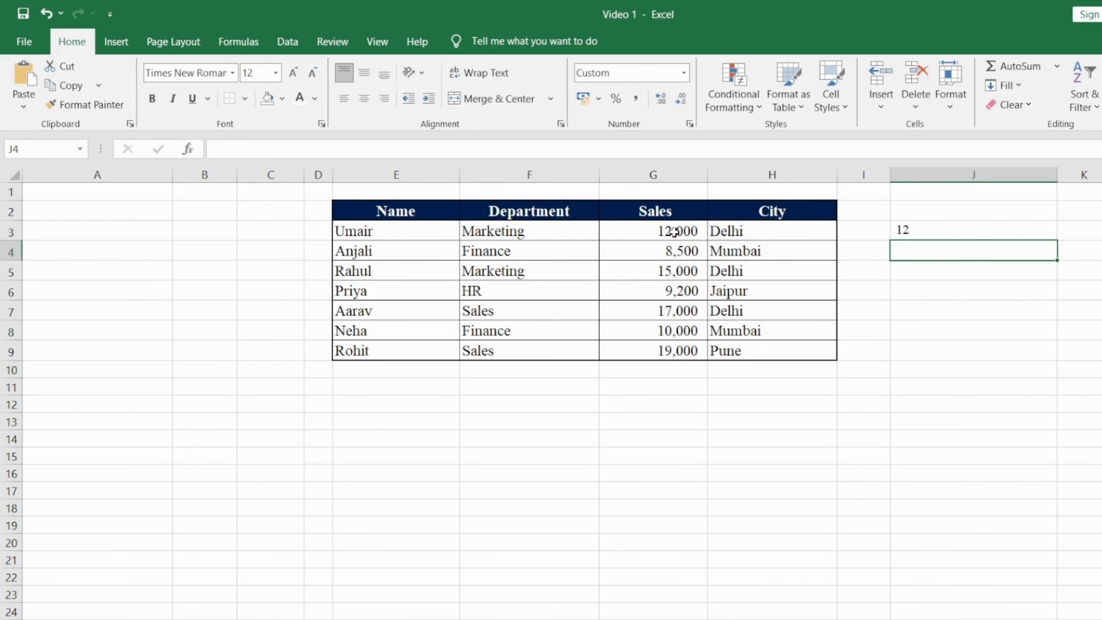
pyautogui.hotkey('ctrl', 'd')
# Step: Clear the LEFT formulas from J3:J4
pyautogui.press('Up')
pyautogui.hotkey('shift', 'Down')
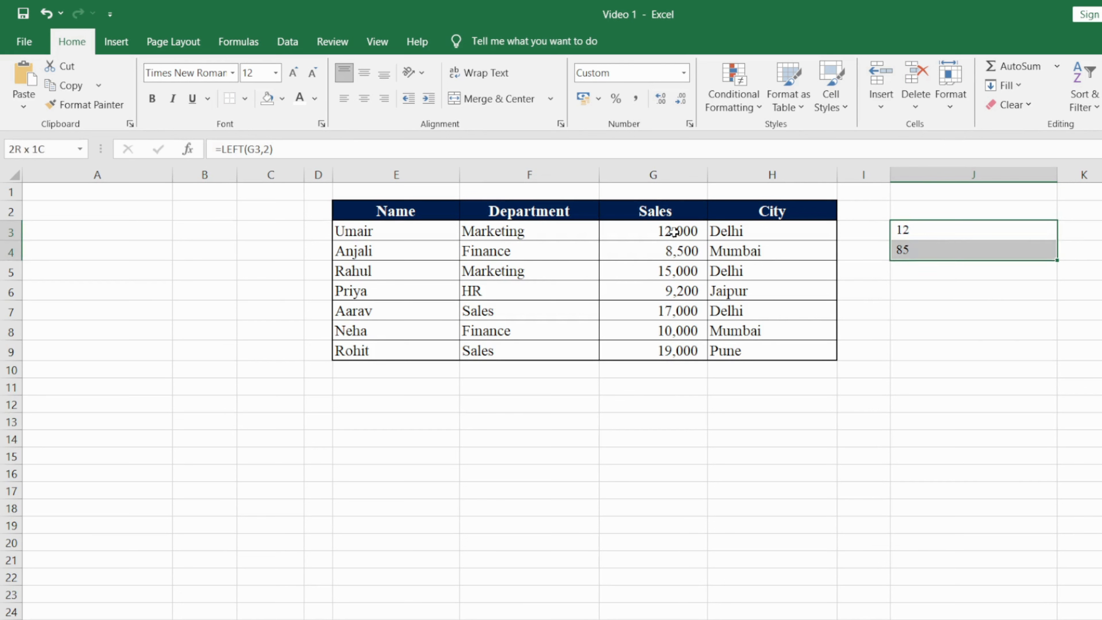
pyautogui.press('Delete')
# Step: Enter a RIGHT formula in J3 that extracts the last 2 characters of the sales value in G3
pyautogui.press('Up')
pyautogui.write('=right')
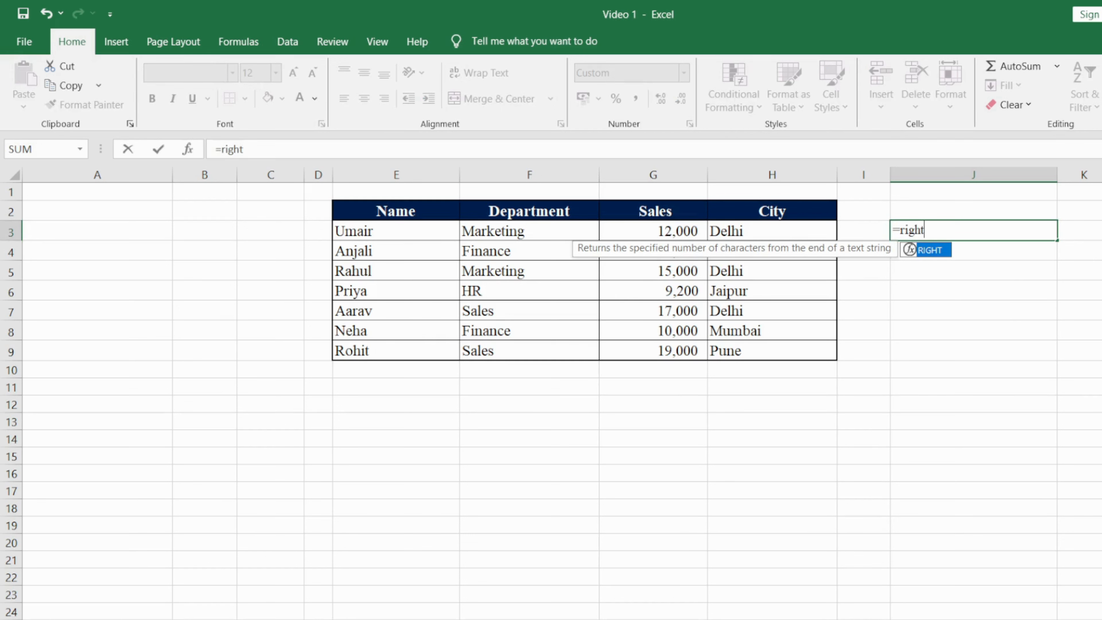
pyautogui.doubleClick(923, 249)
pyautogui.click(678, 233)
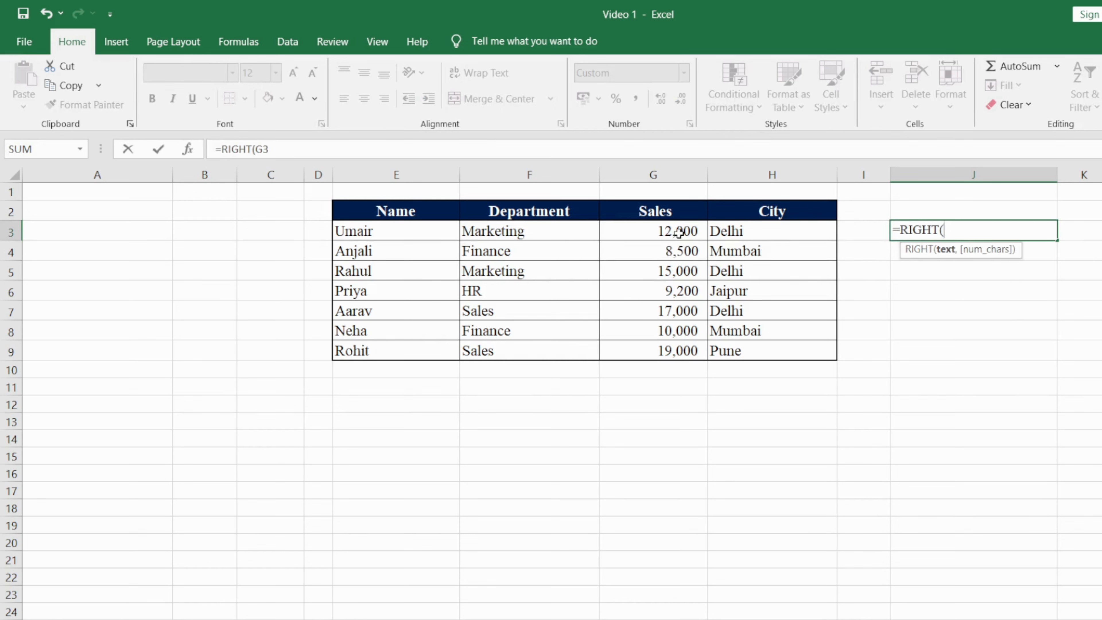
pyautogui.write(',2')
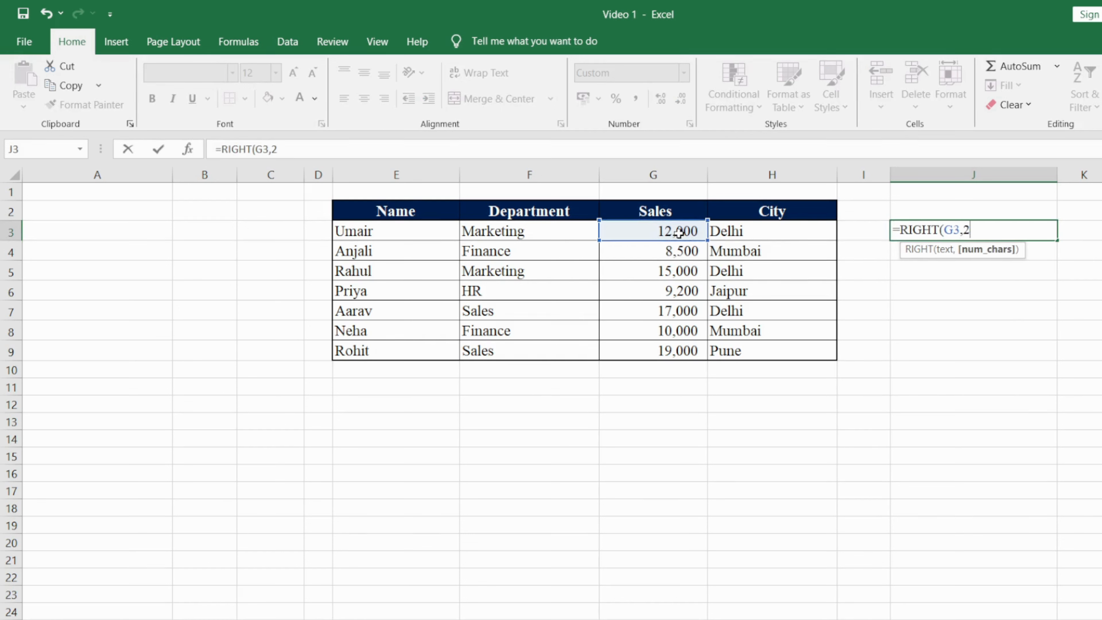
pyautogui.write(')')
pyautogui.press('Return')
pyautogui.press('Up')
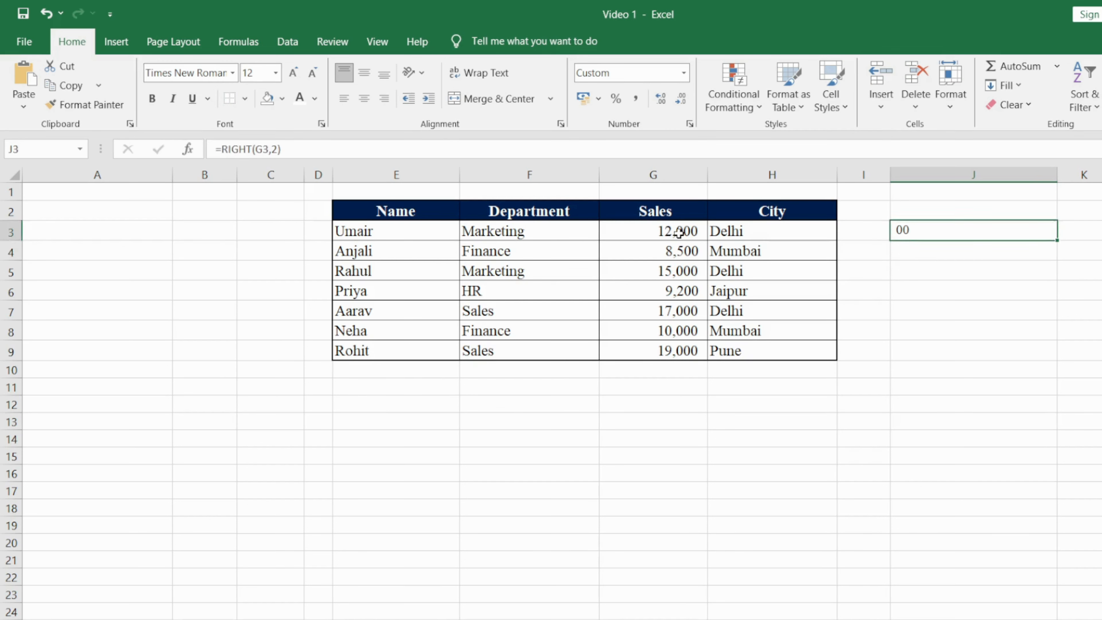
# Step: Clear the RIGHT formula from J3
pyautogui.press('Down')
pyautogui.press('Up')
pyautogui.press('Delete')
# Step: Enter a MID formula in J3 that extracts 3 characters of G3 starting at position 2, and copy it to J4
pyautogui.write('=mid')
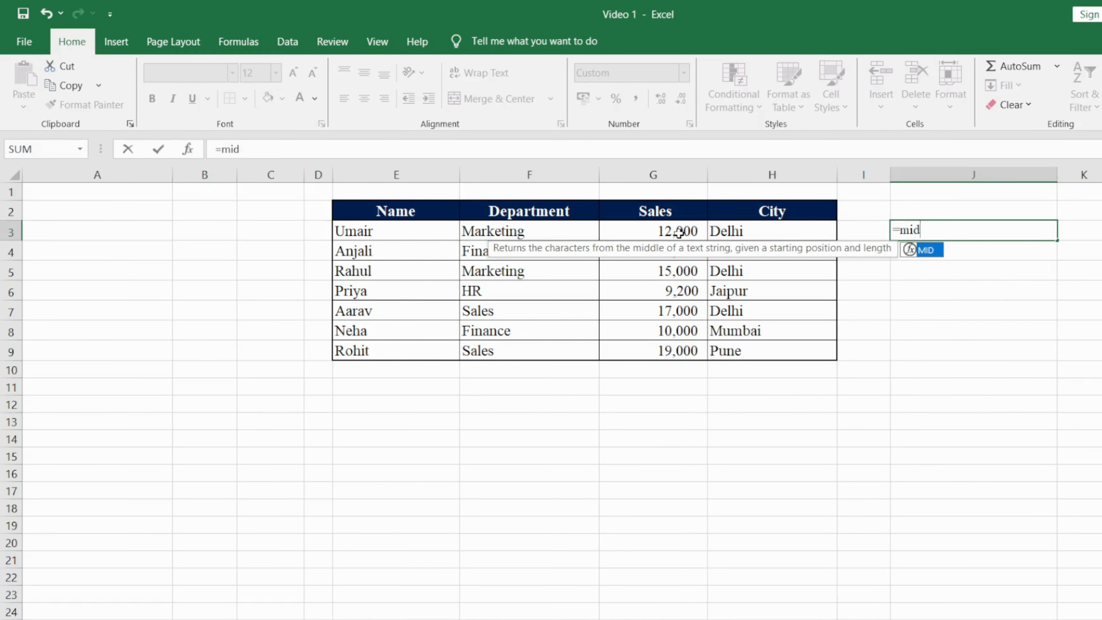
pyautogui.doubleClick(937, 252)
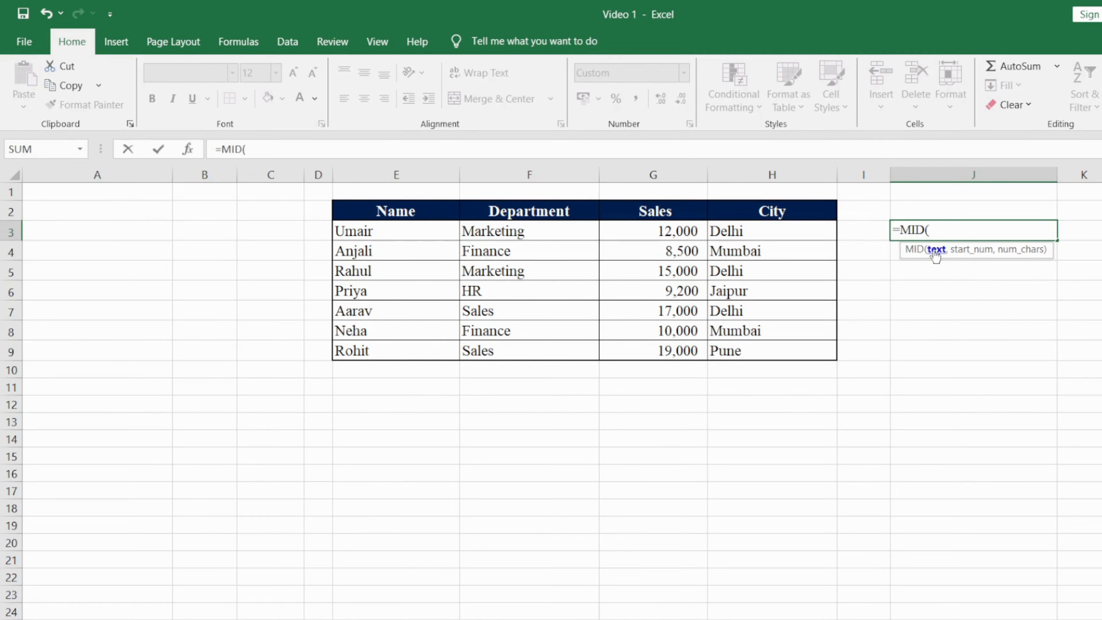
pyautogui.click(673, 231)
pyautogui.write(',2')
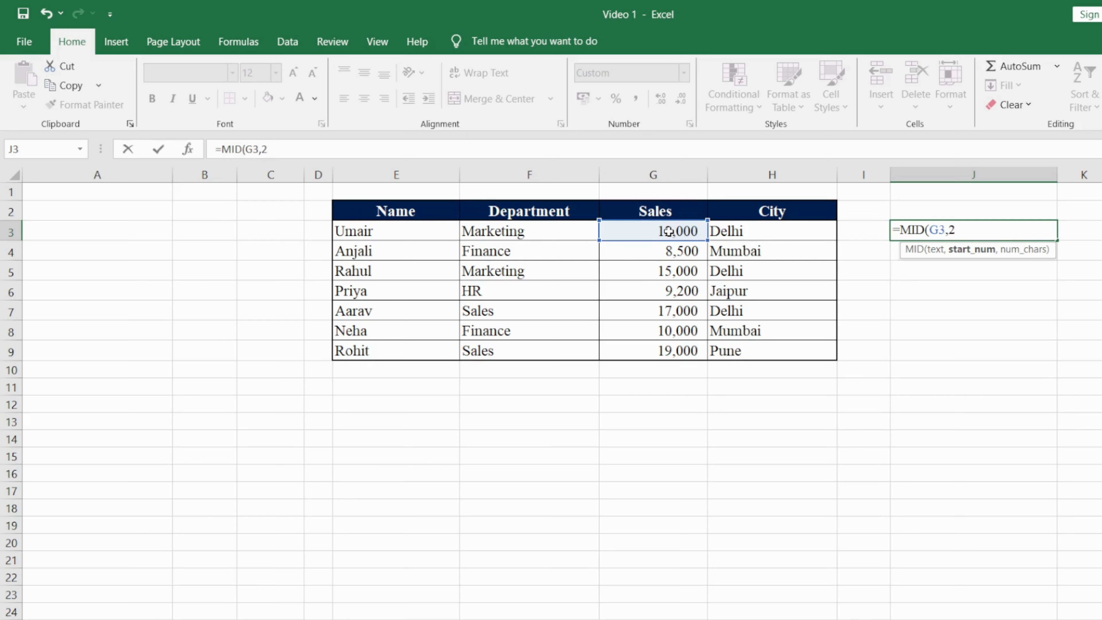
pyautogui.write(',')
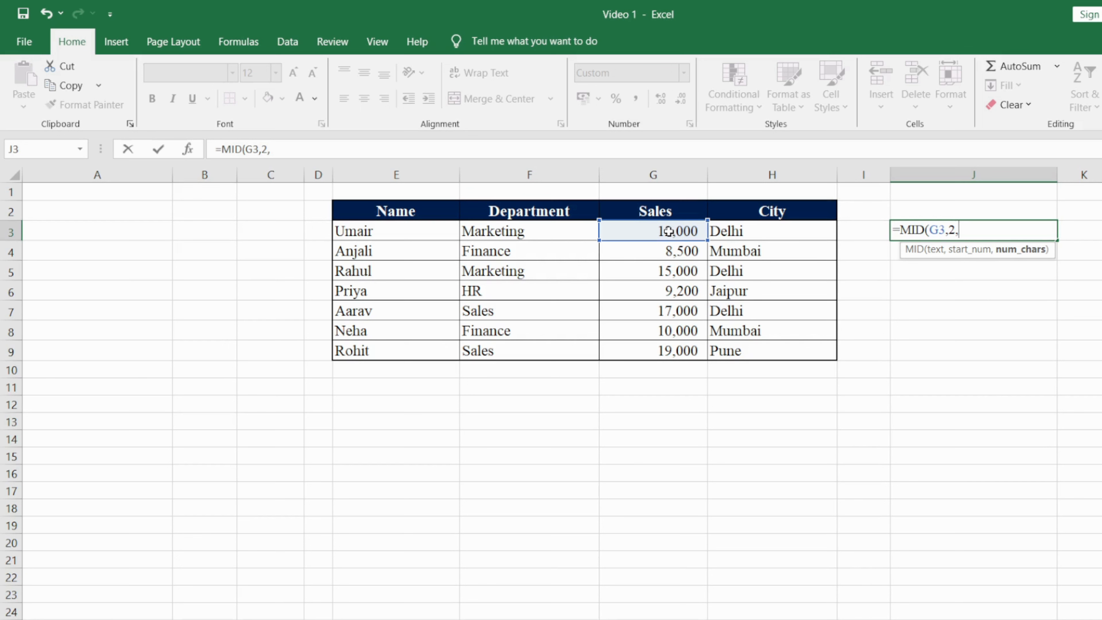
pyautogui.write('3)')
pyautogui.press('Return')
pyautogui.press('Up')
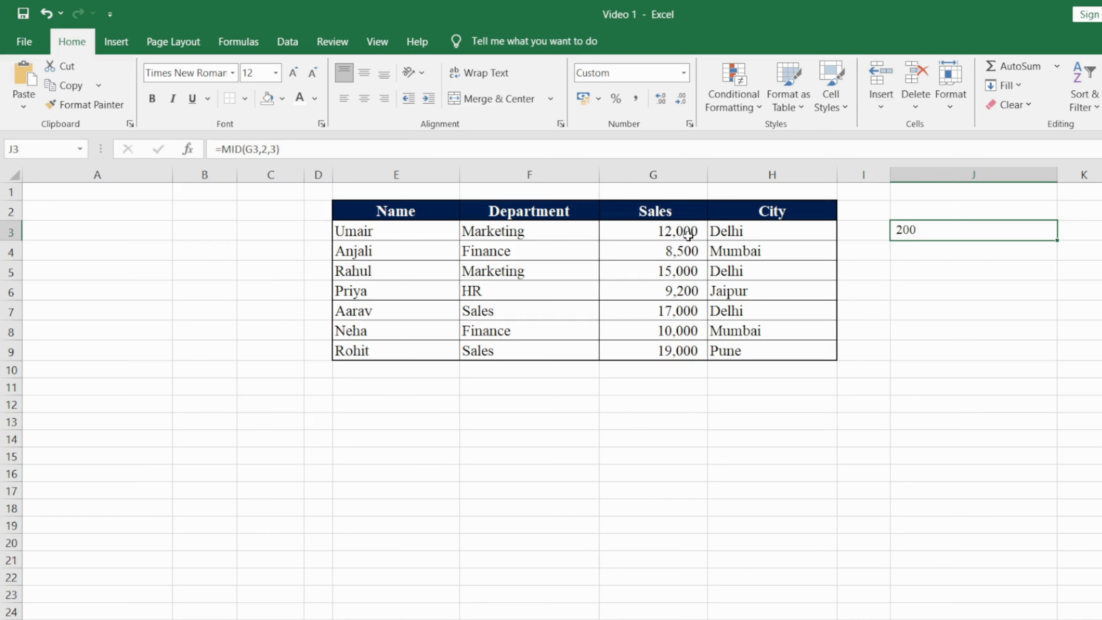
pyautogui.press('Down')
pyautogui.hotkey('ctrl', 'd')
# Step: Clear the MID formulas from J3:J4, and return to the formula list on Sheet1
pyautogui.press('Up')
pyautogui.hotkey('shift', 'Down')
pyautogui.press('Delete')
pyautogui.hotkey('ctrl', 'pageup')
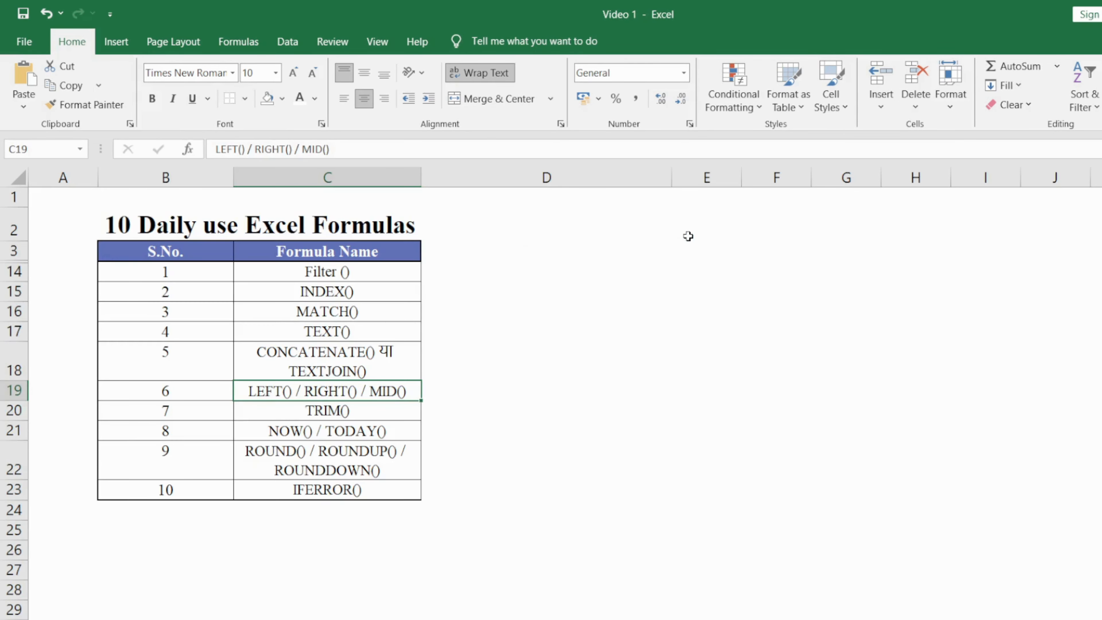
# Step: On the sales data sheet, add several leading spaces before Delhi in H3 to prepare the TRIM example
pyautogui.press('Down')
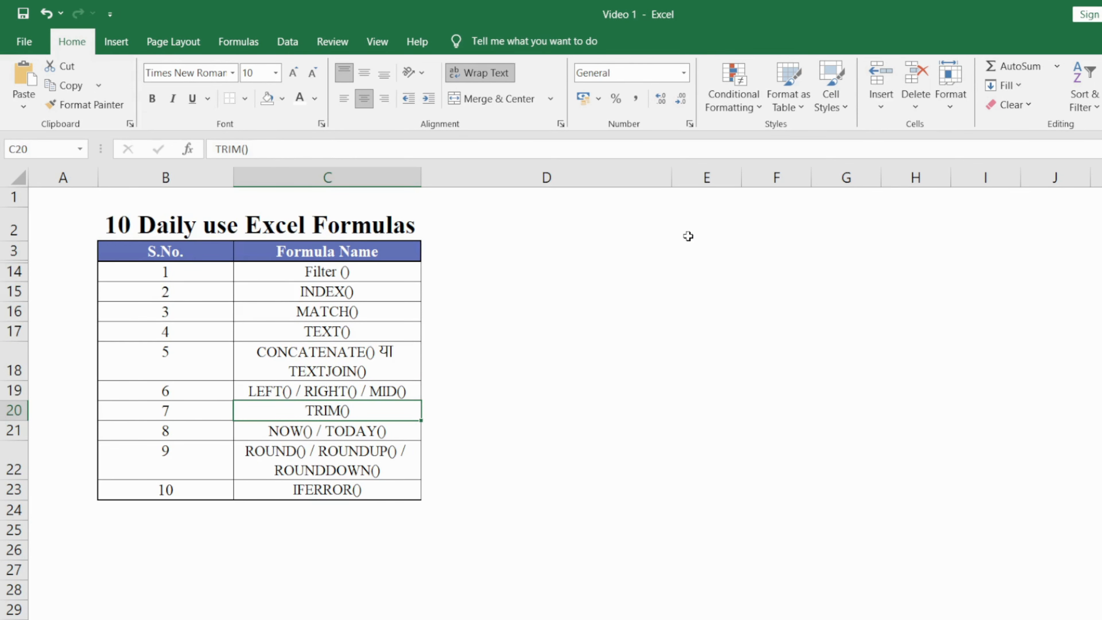
pyautogui.hotkey('ctrl', 'pagedown')
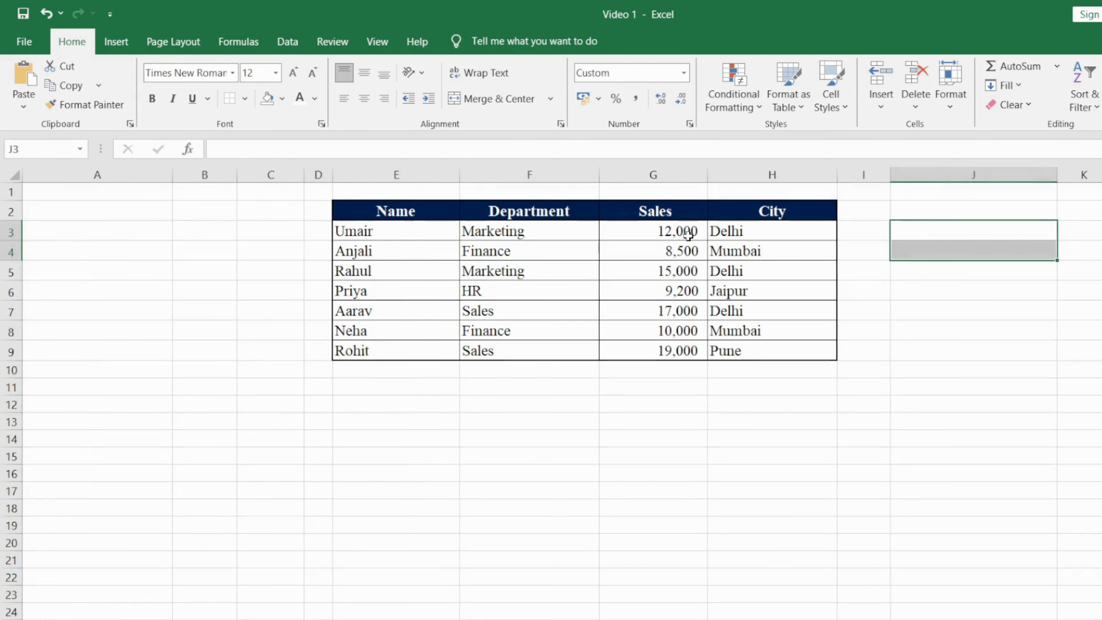
pyautogui.press('Up')
pyautogui.press('Left')
pyautogui.press('Left')
pyautogui.press('Left')
pyautogui.press('Down')
pyautogui.press('Right')
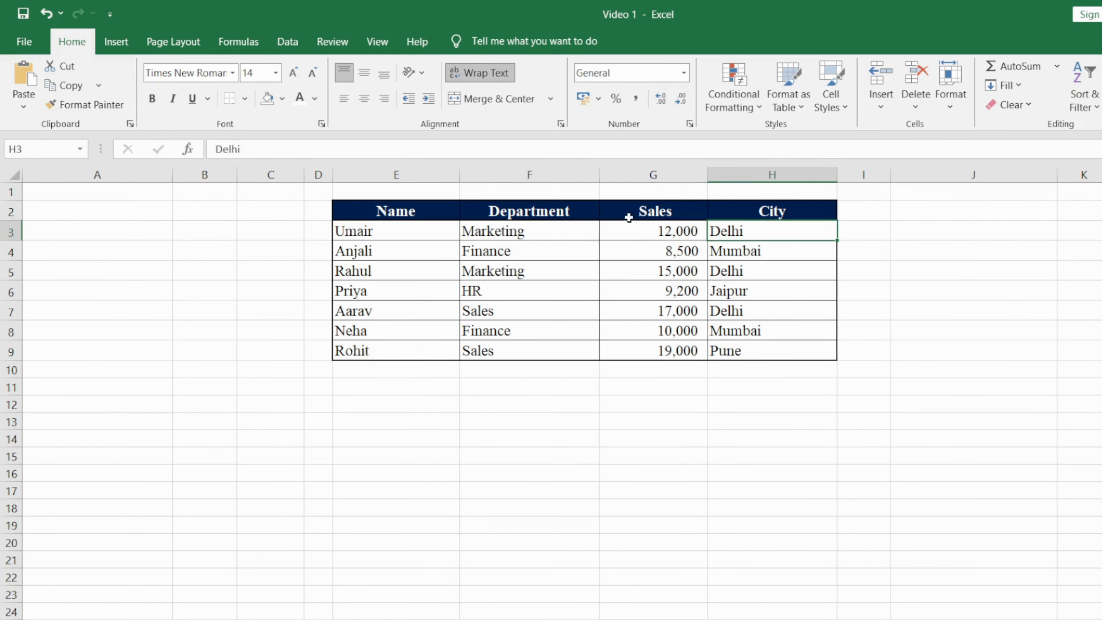
pyautogui.click(211, 146)
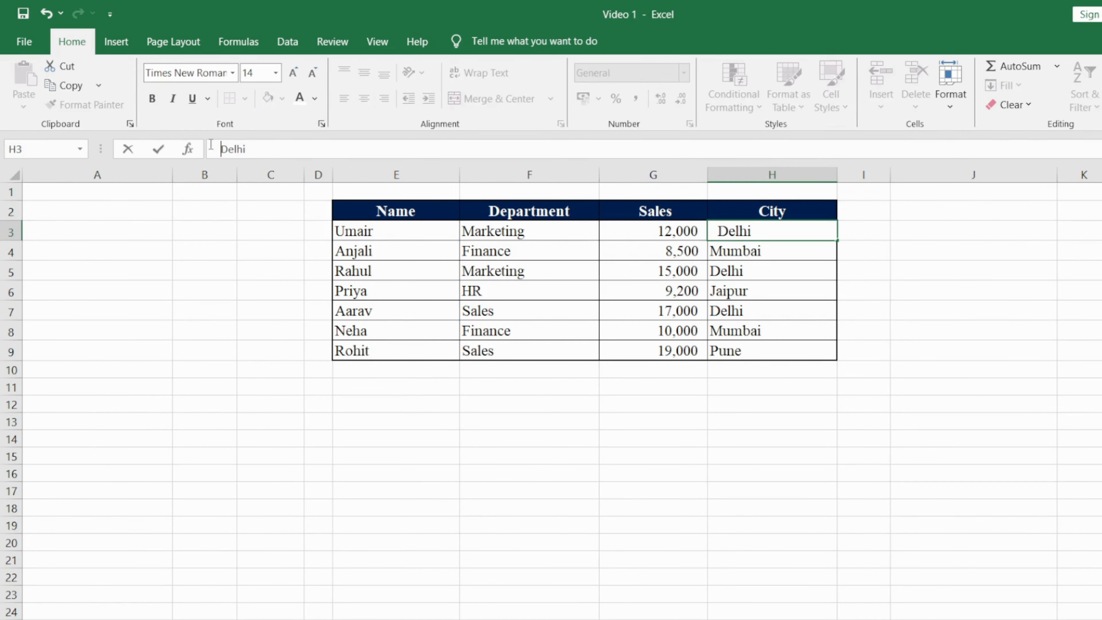
pyautogui.press('Return')
pyautogui.press('Up')
pyautogui.press('Right')
pyautogui.press('Left')
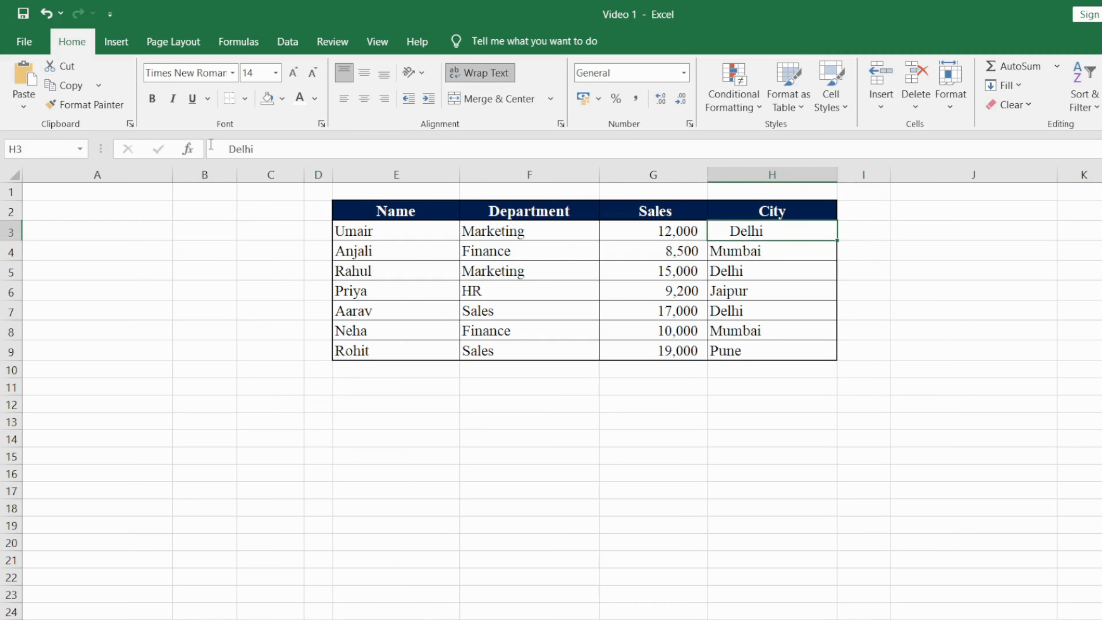
# Step: Add several leading spaces before Mumbai in H4
pyautogui.press('Down')
pyautogui.click(211, 146)
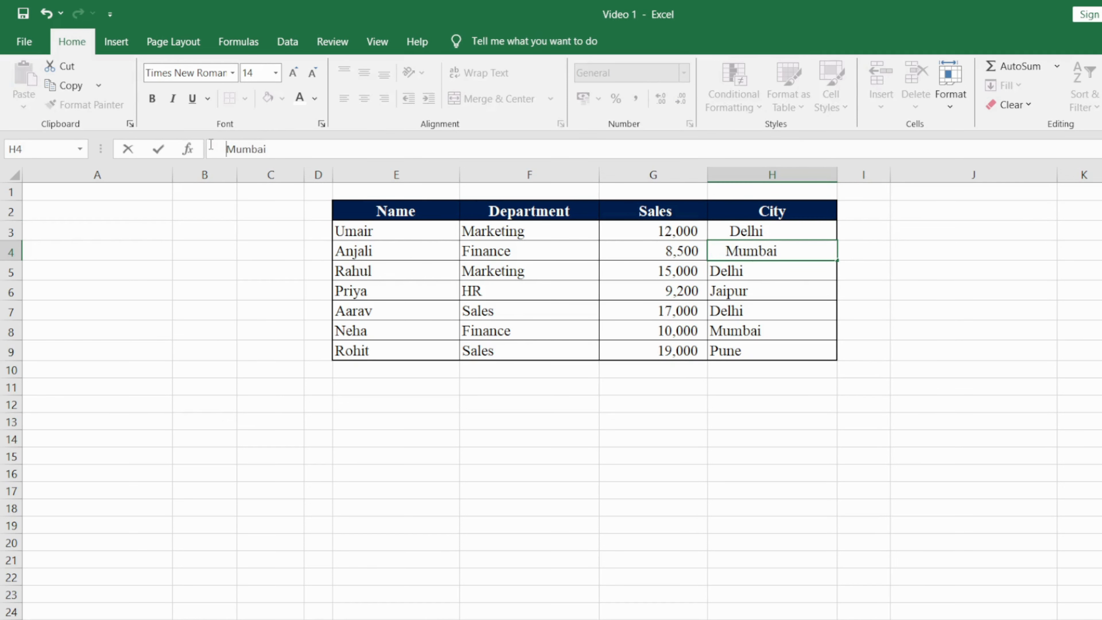
pyautogui.press('Return')
# Step: Enter a TRIM formula in J3 that removes the extra spaces from the city in H3
pyautogui.press('Up')
pyautogui.press('Up')
pyautogui.press('Right')
pyautogui.press('Right')
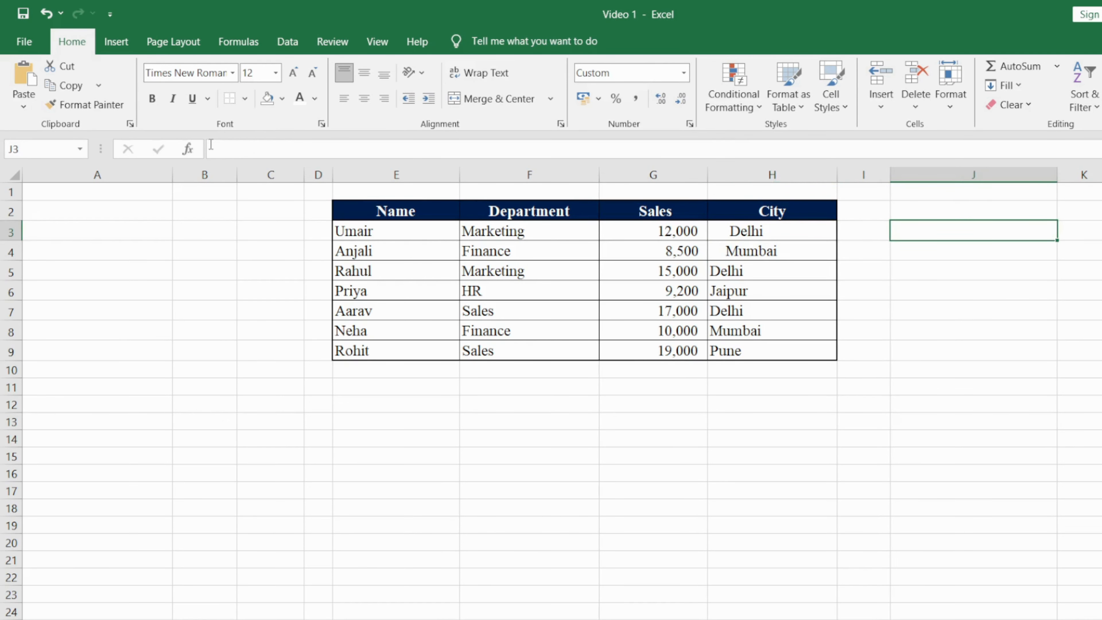
pyautogui.write('=trim')
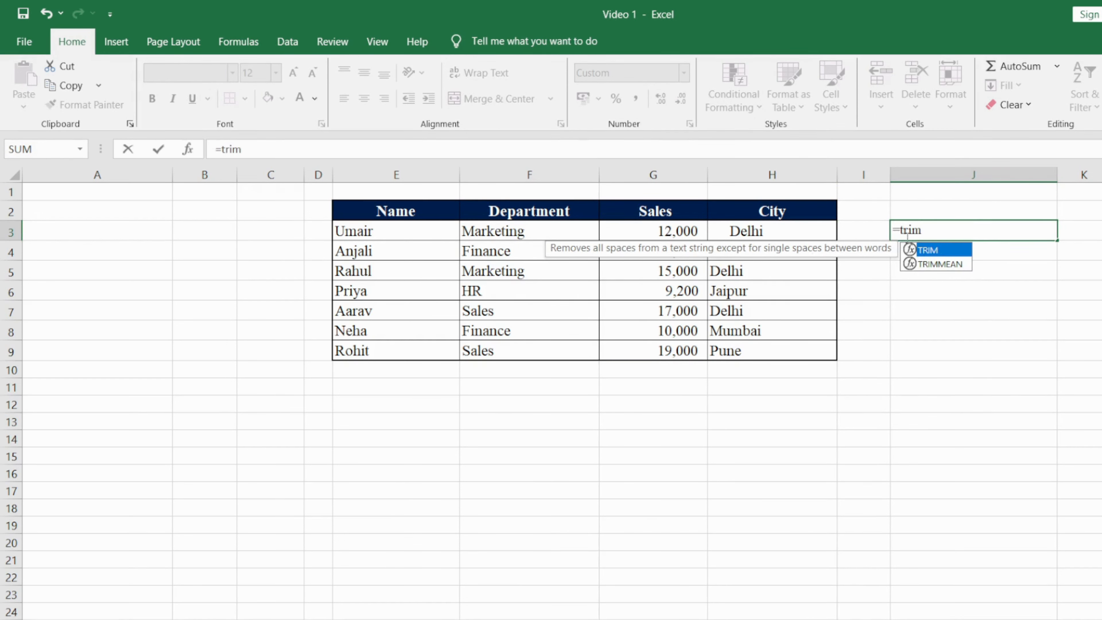
pyautogui.doubleClick(922, 249)
pyautogui.click(799, 235)
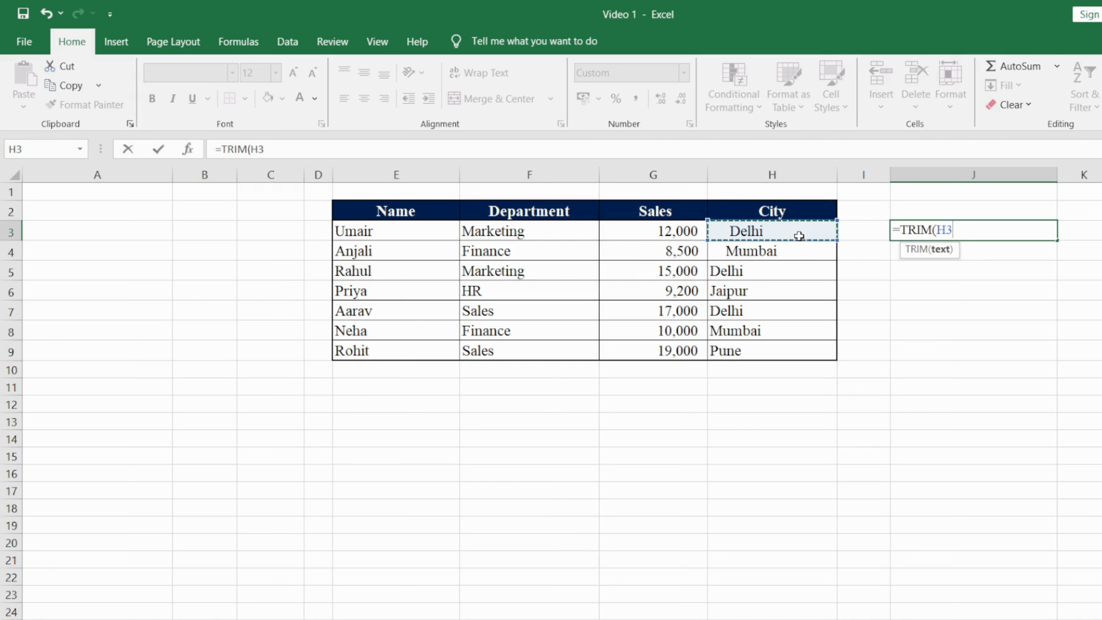
pyautogui.write(')')
pyautogui.press('Return')
# Step: Copy the TRIM formula from J3 down to J4 and J5
pyautogui.hotkey('ctrl', 'd')
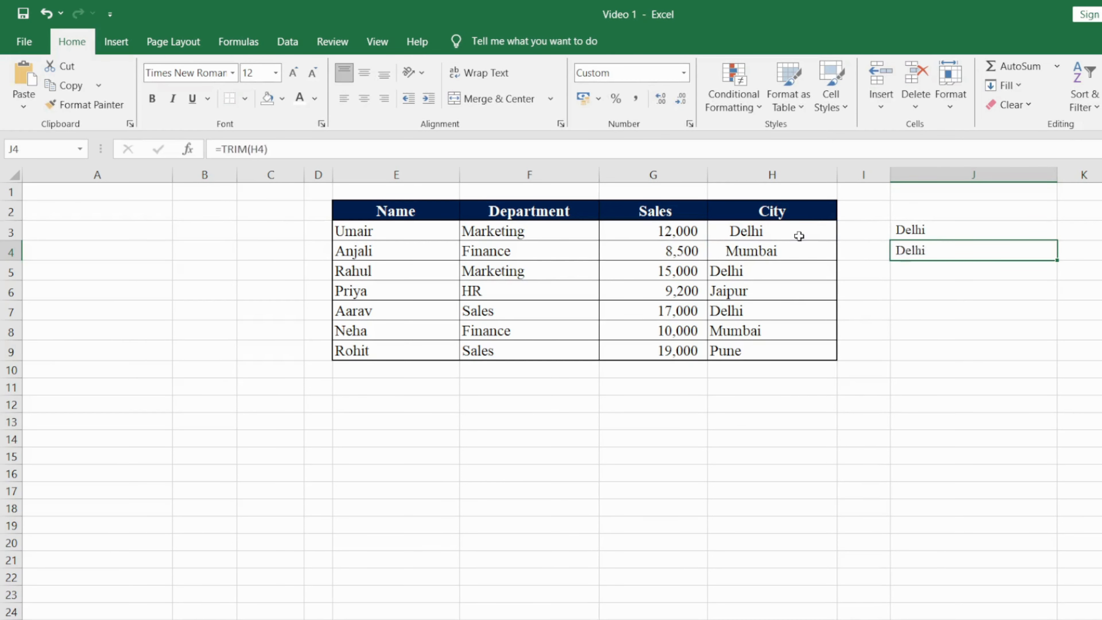
pyautogui.press('Return')
pyautogui.hotkey('ctrl', 'd')
pyautogui.press('Up')
pyautogui.press('Up')
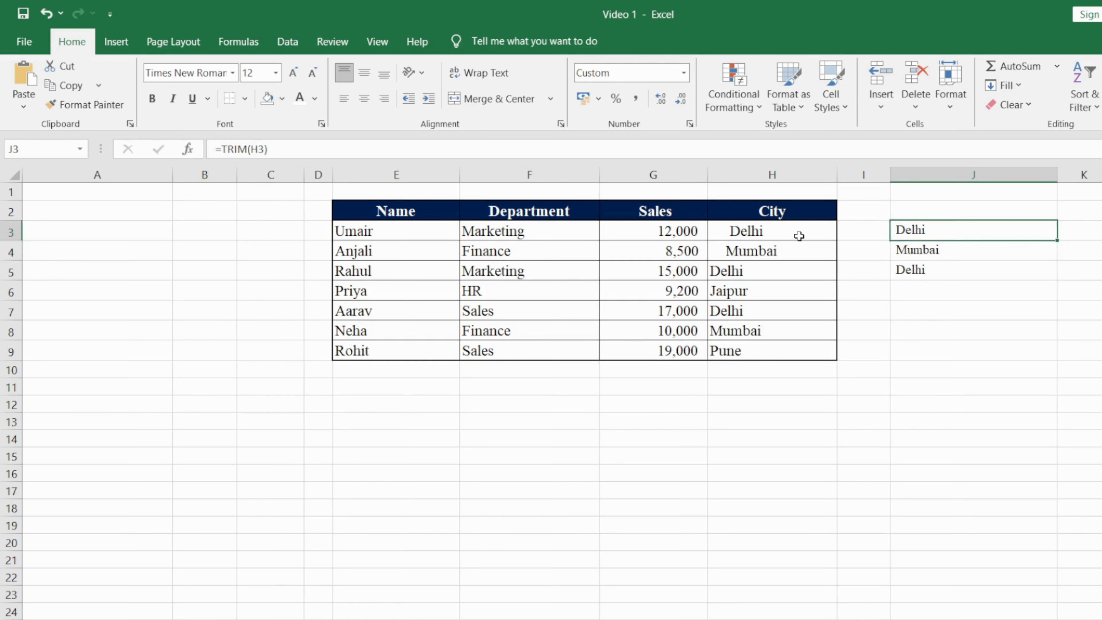
pyautogui.press('Down')
pyautogui.press('Up')
# Step: Clear the TRIM formulas from J3:J5, and check the formula list for the next formula
pyautogui.hotkey('shift', 'Down')
pyautogui.hotkey('shift', 'Down')
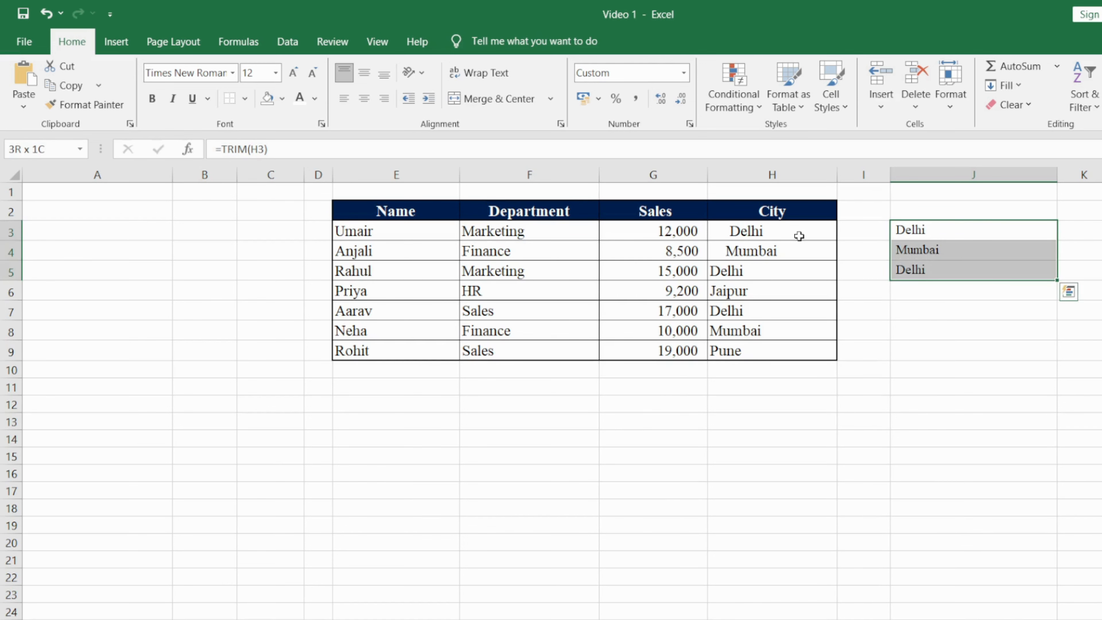
pyautogui.press('Delete')
pyautogui.press('Left')
pyautogui.hotkey('ctrl', 'pageup')
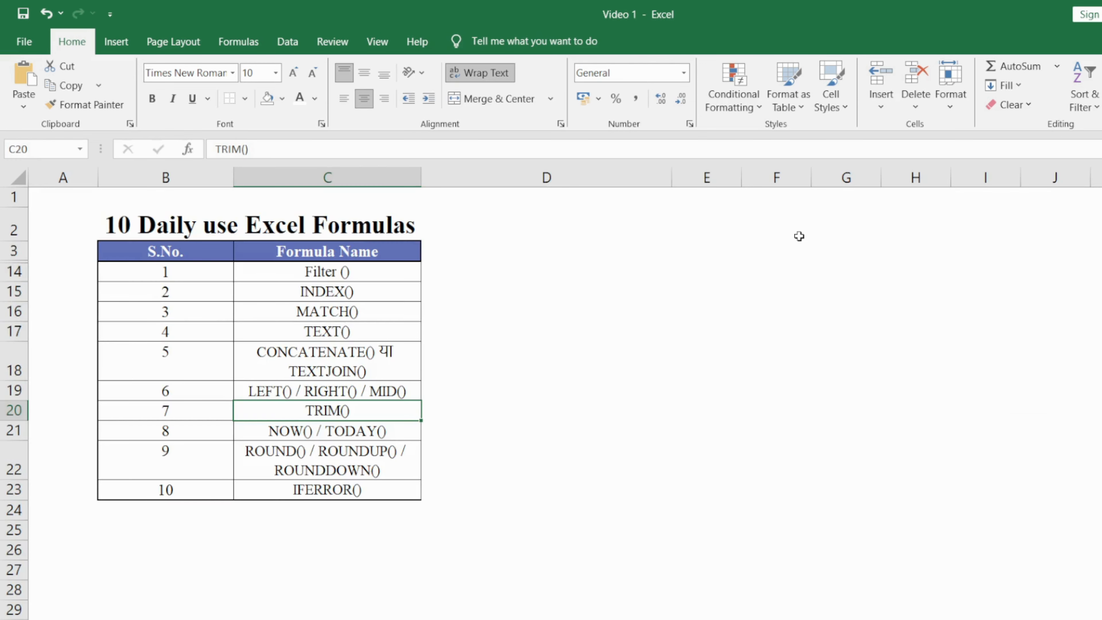
pyautogui.hotkey('ctrl', 'pagedown')
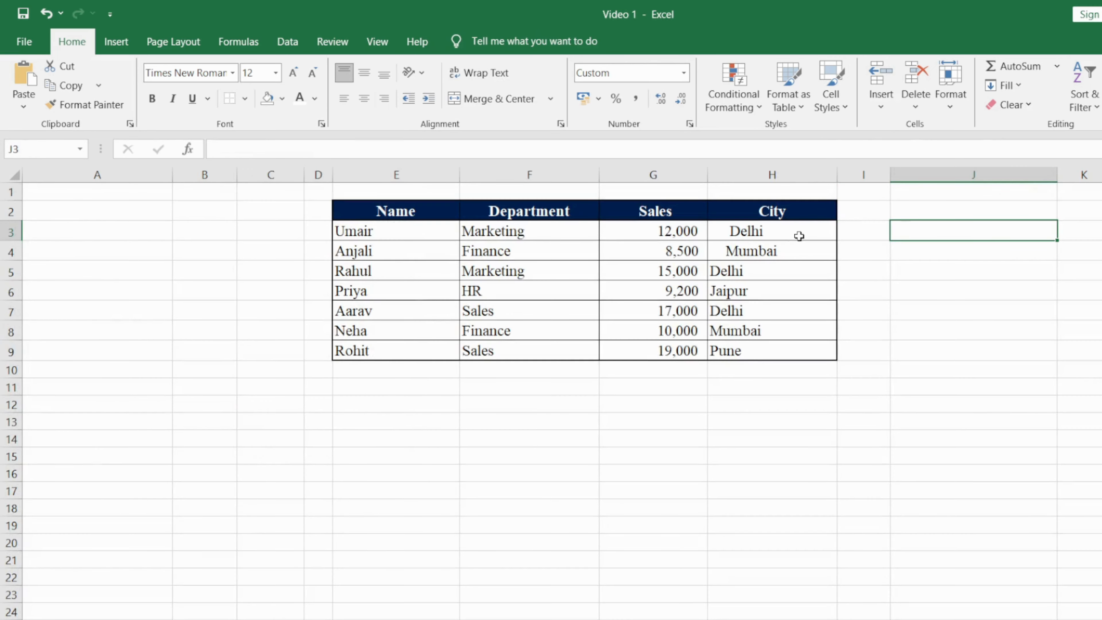
pyautogui.write('=now')
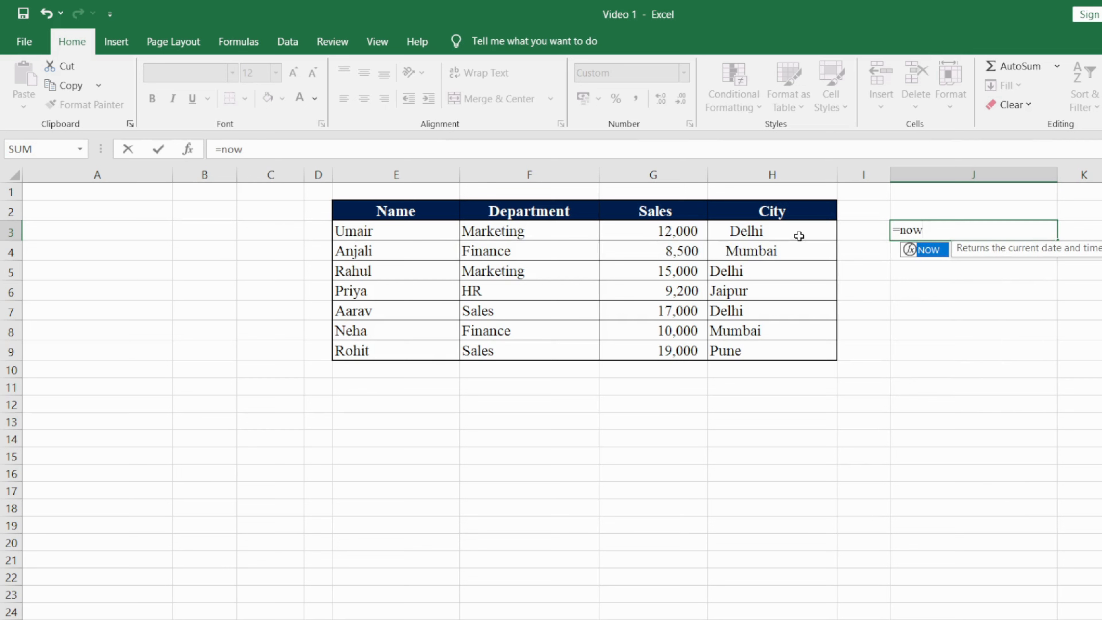
pyautogui.press('Return')
pyautogui.press('Up')
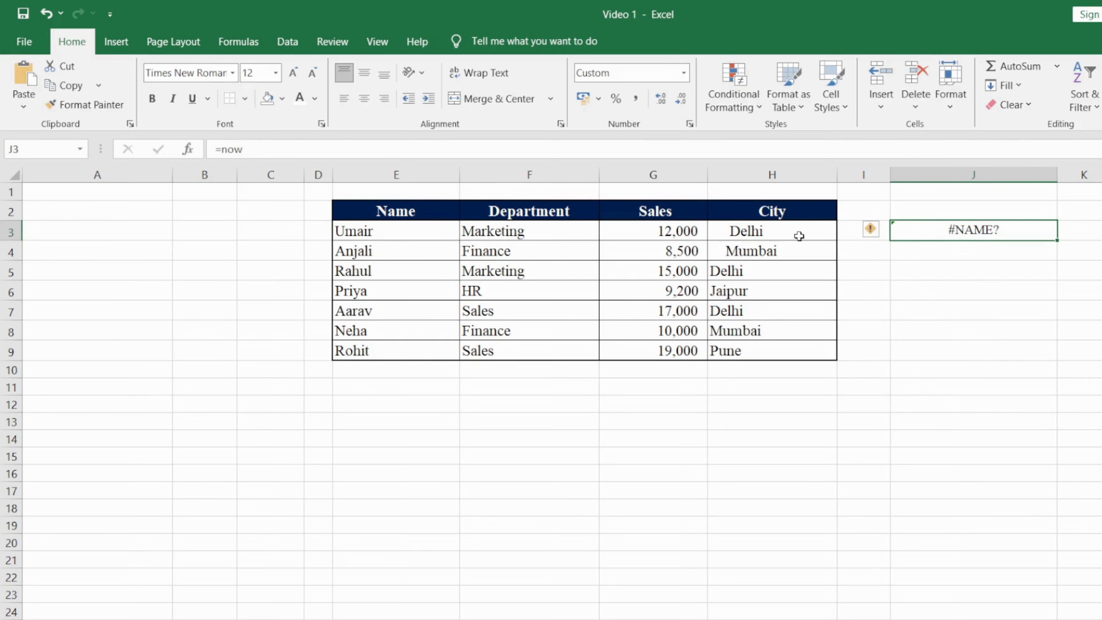
pyautogui.press('Delete')
# Step: Enter the formula =NOW() in J3 to return the current date and time
pyautogui.write('=noc')
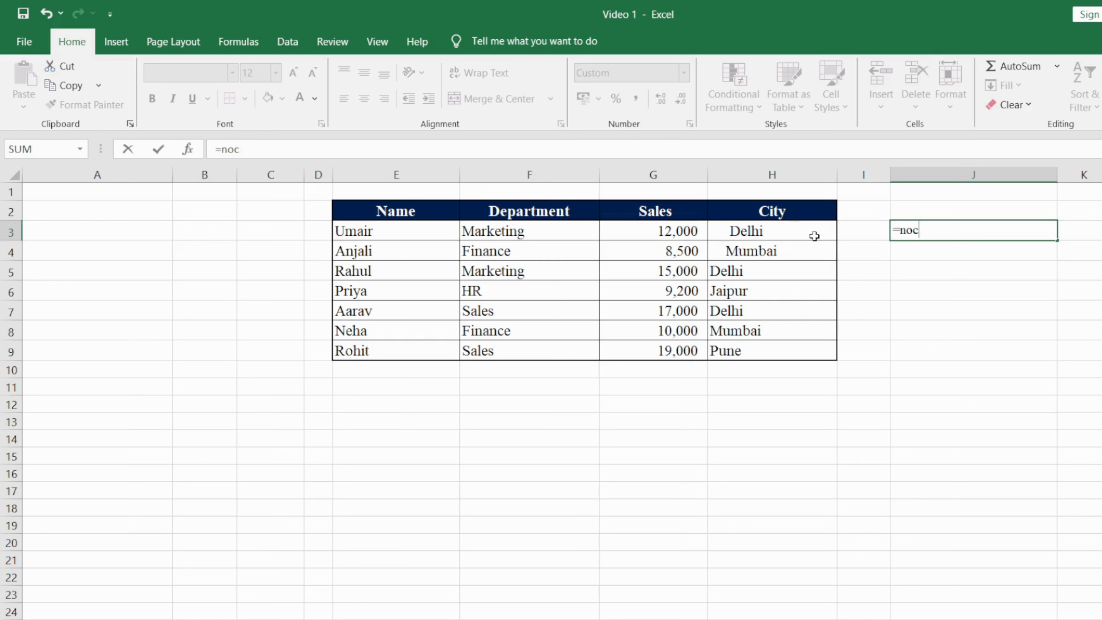
pyautogui.press('BackSpace')
pyautogui.write('w')
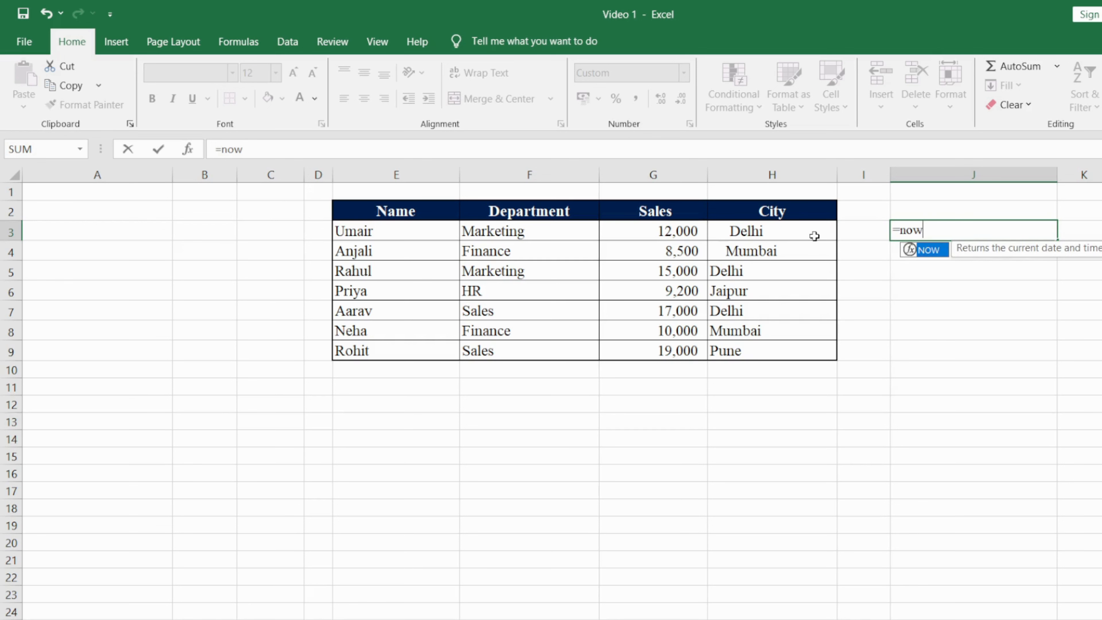
pyautogui.doubleClick(935, 251)
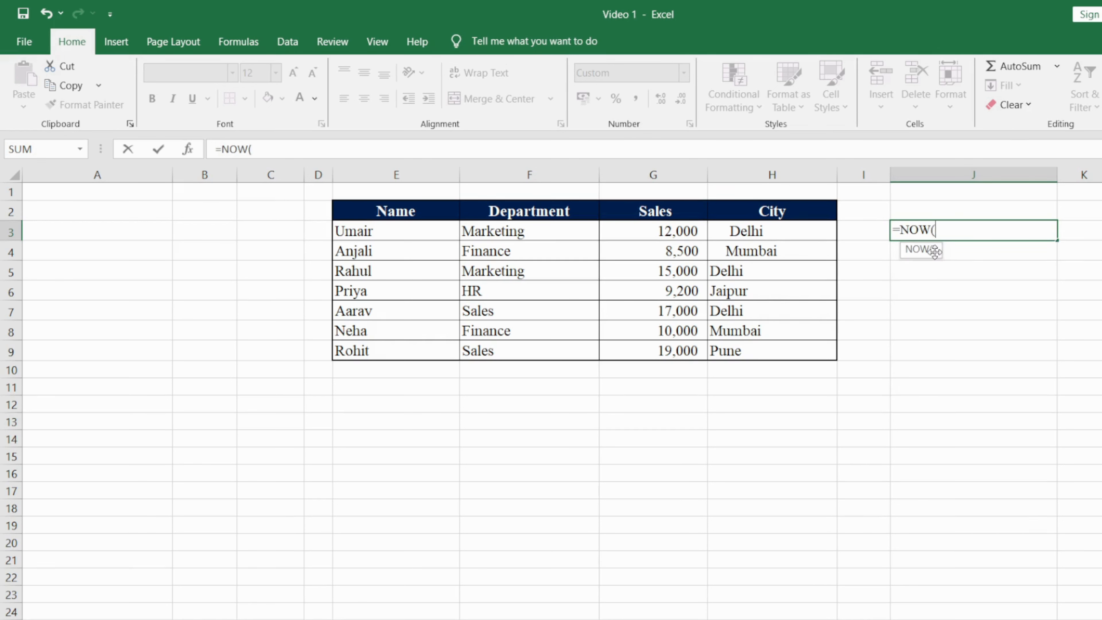
pyautogui.write(')')
pyautogui.press('Return')
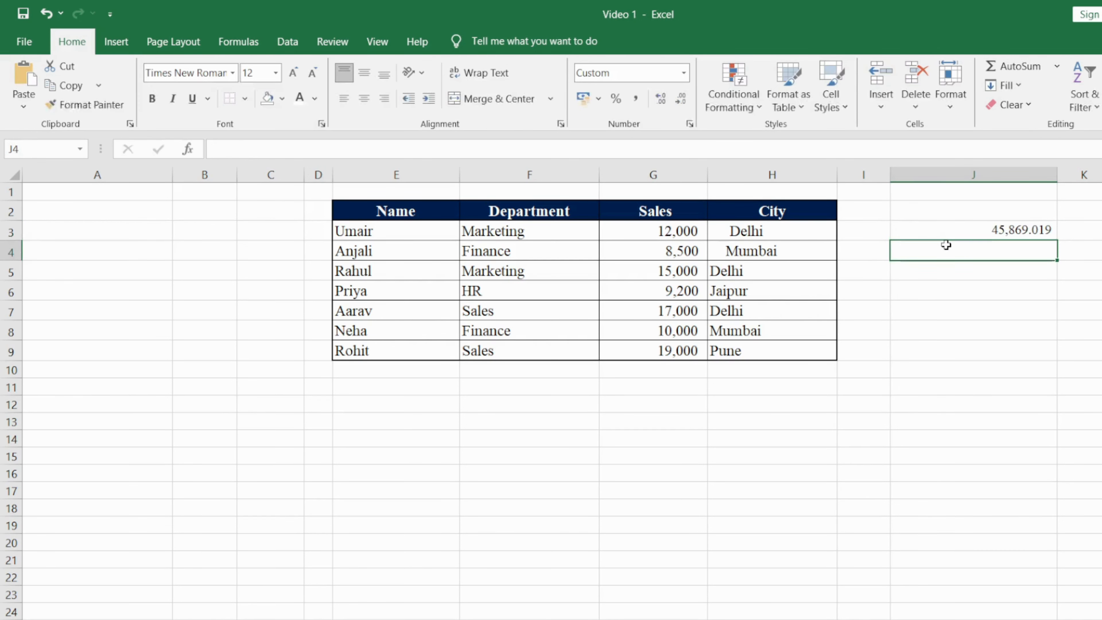
# Step: Format the NOW result in J3 as a date in day-month-year style with an abbreviated month name
pyautogui.press('Up')
pyautogui.hotkey('ctrl', 'shift', '3')
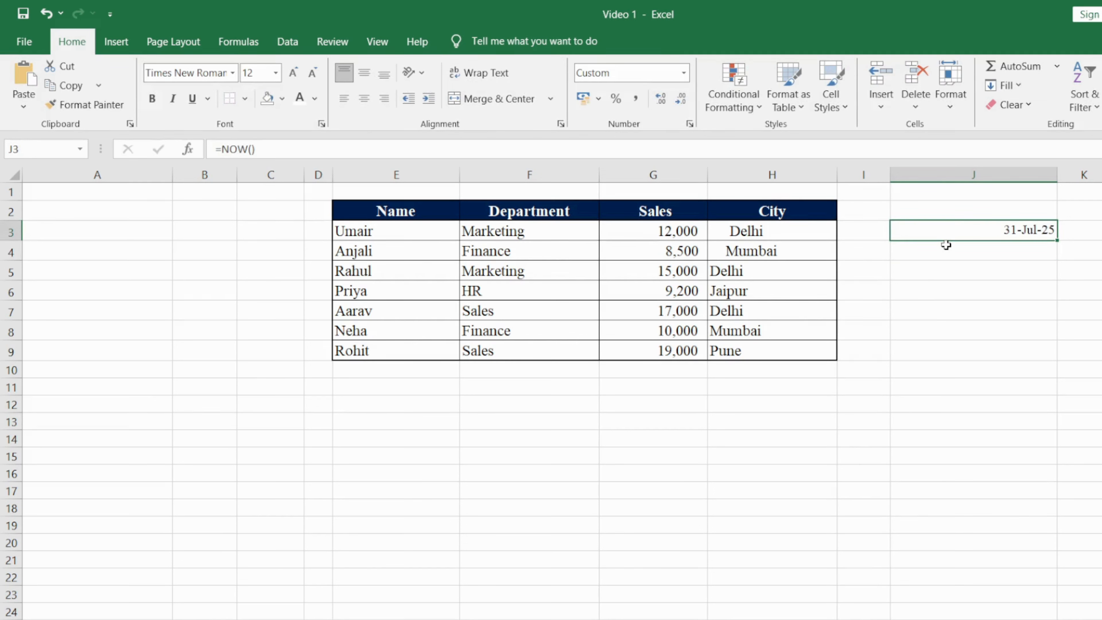
pyautogui.press('Return')
pyautogui.press('Up')
# Step: Apply the Long Date number format to J3, followed by the Time format
pyautogui.click(684, 73)
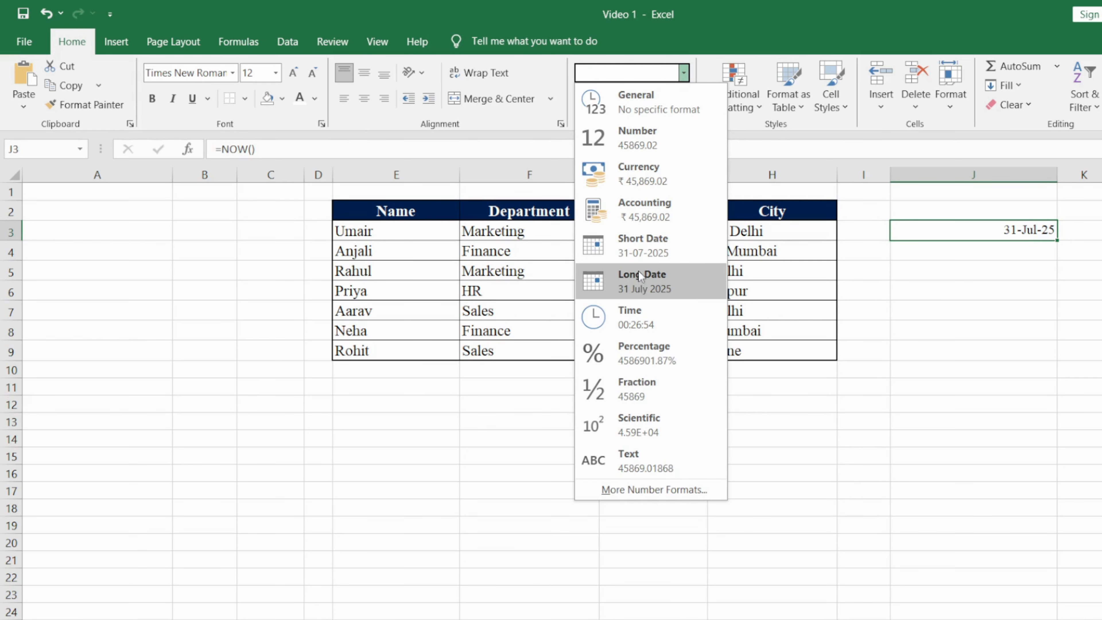
pyautogui.press('Escape')
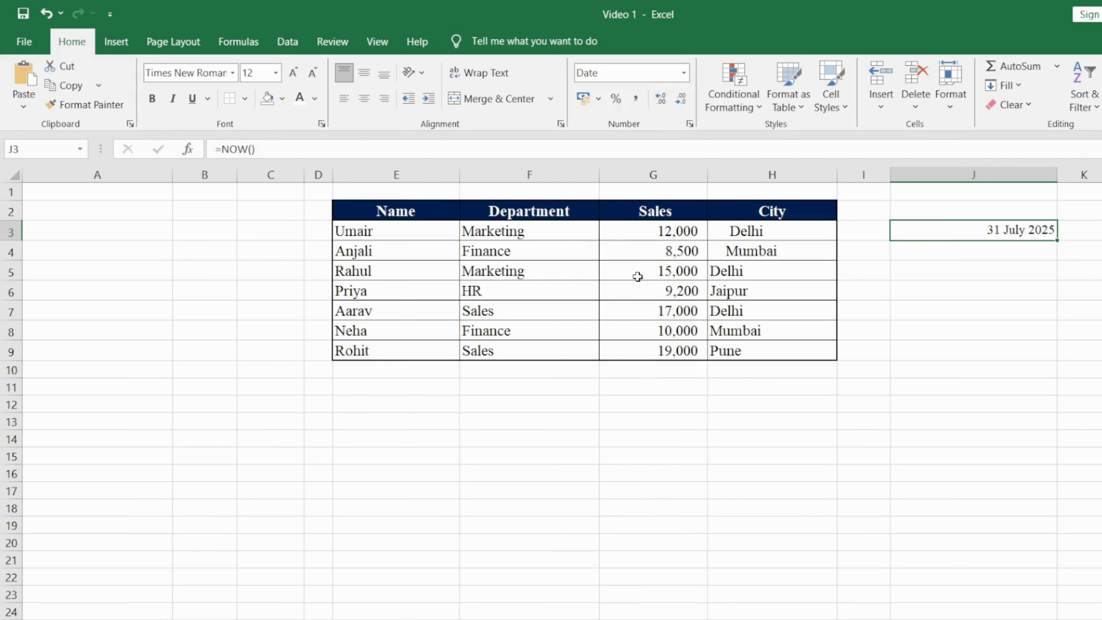
pyautogui.click(682, 77)
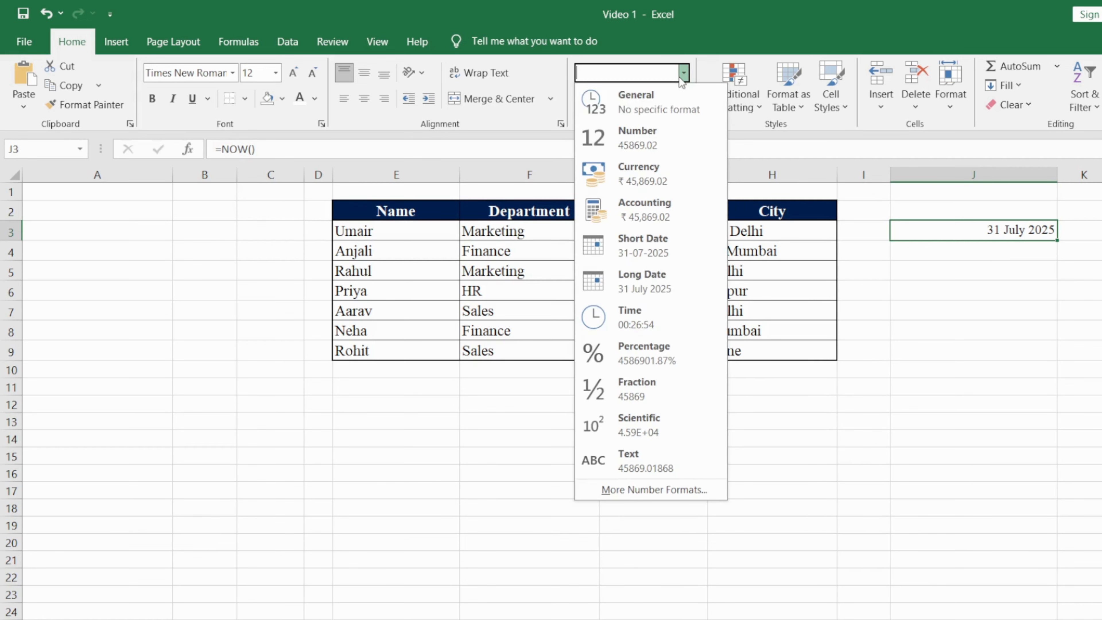
pyautogui.click(631, 312)
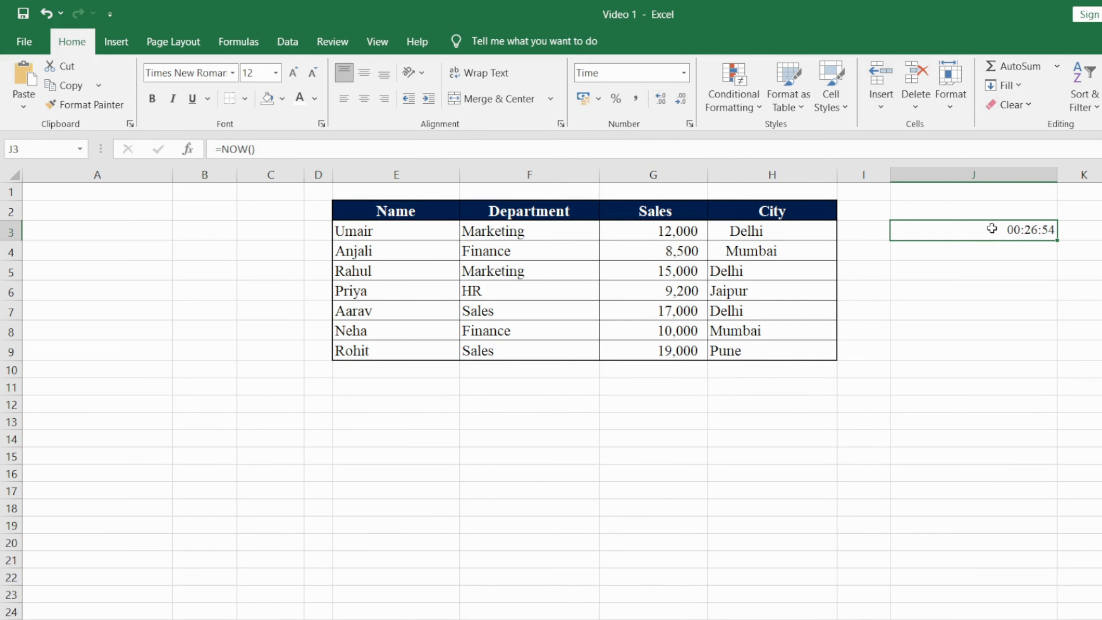
# Step: Clear the NOW formula from J3
pyautogui.press('Delete')
pyautogui.press('Left')
pyautogui.press('Right')
# Step: Enter the formula =TODAY() in J3 and format its result as a day-month-year date
pyautogui.write('=today')
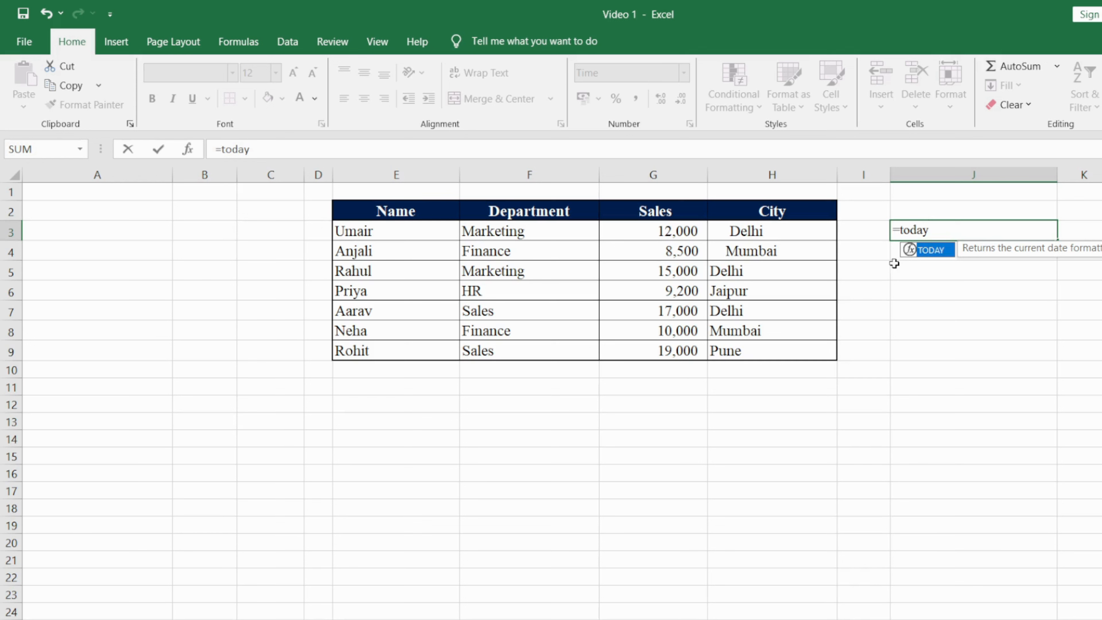
pyautogui.doubleClick(918, 257)
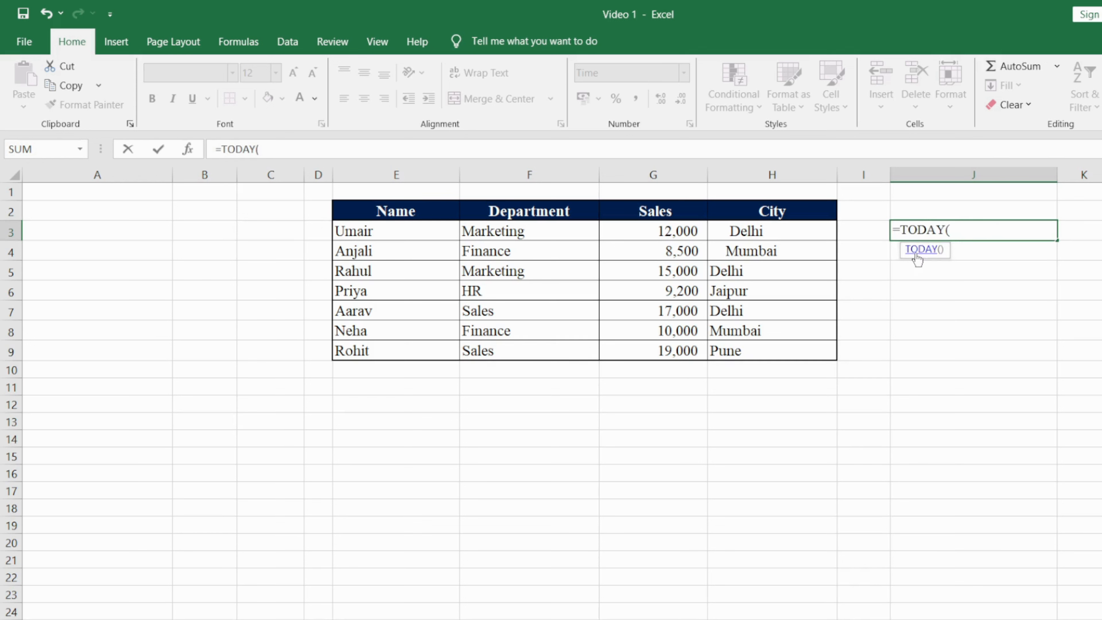
pyautogui.write(')')
pyautogui.press('Return')
pyautogui.press('Up')
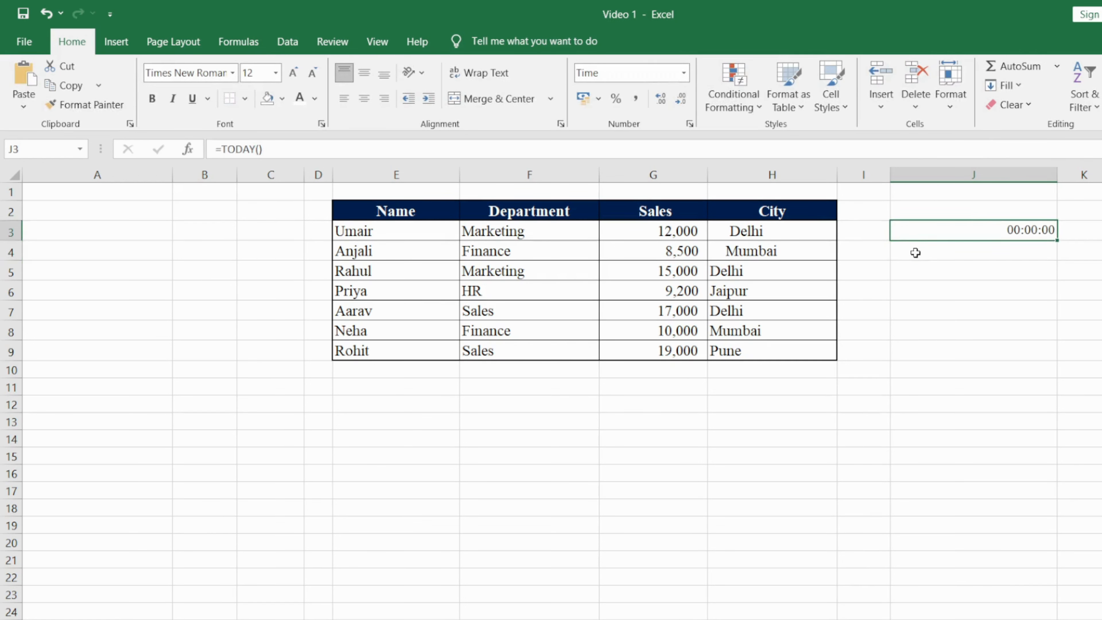
pyautogui.hotkey('ctrl', 'shift', '3')
pyautogui.press('Left')
pyautogui.press('Right')
# Step: Clear the TODAY formula from J3, and return to the formula list
pyautogui.press('Delete')
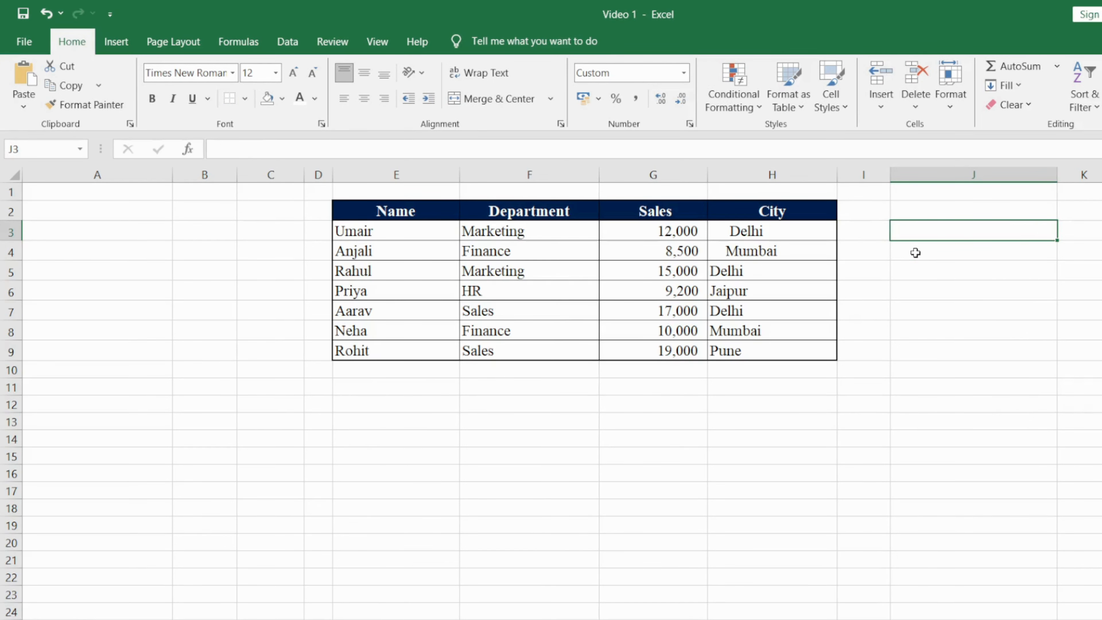
pyautogui.hotkey('ctrl', 'pageup')
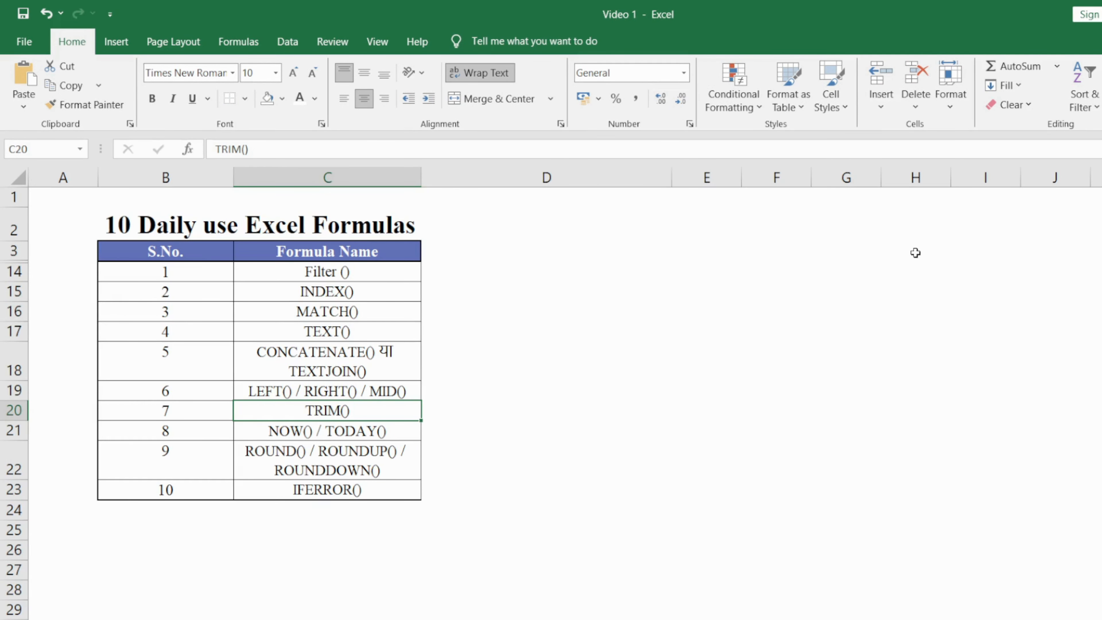
pyautogui.hotkey('alt', 'Tab')
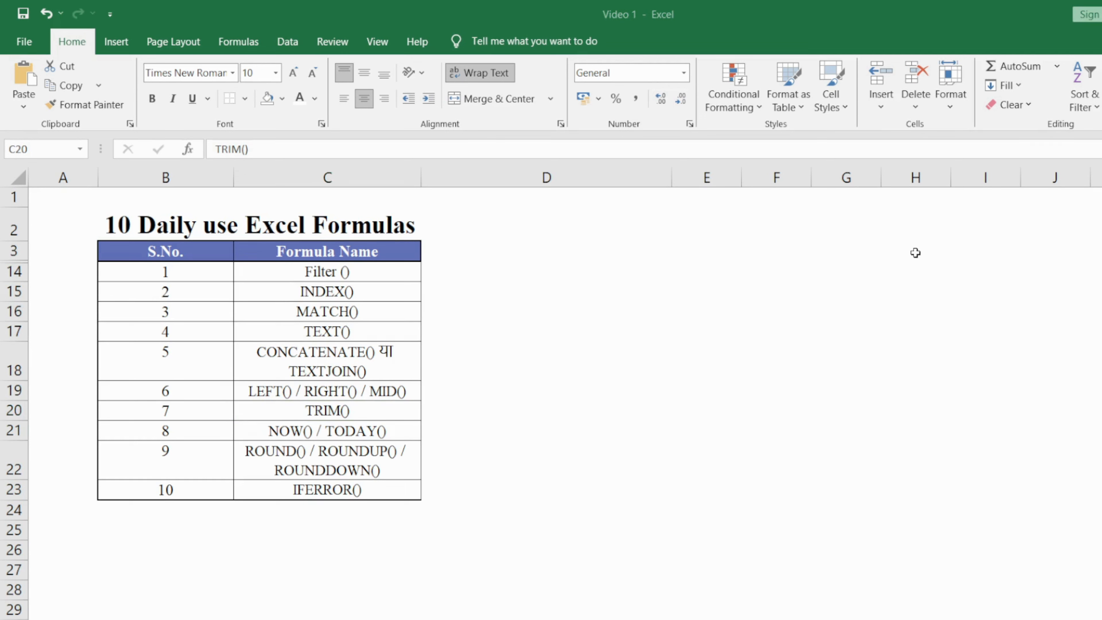
pyautogui.hotkey('alt', 'Tab')
# Step: On the sales data sheet, set the sales value in G3 to 12000.75
pyautogui.hotkey('ctrl', 'pagedown')
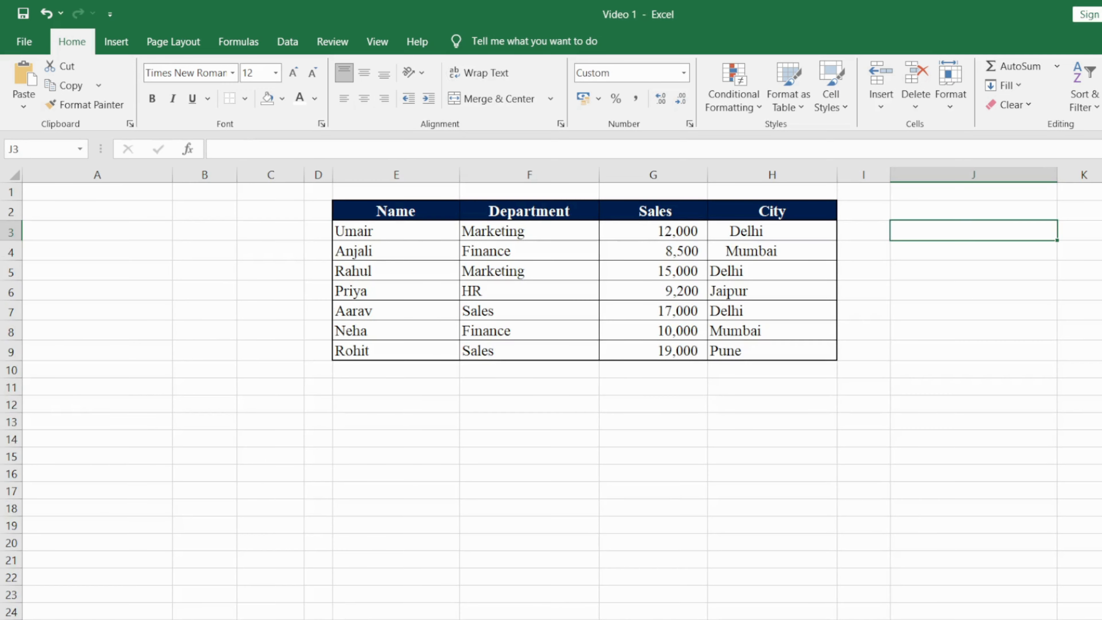
pyautogui.press('Left')
pyautogui.press('Left')
pyautogui.press('Left')
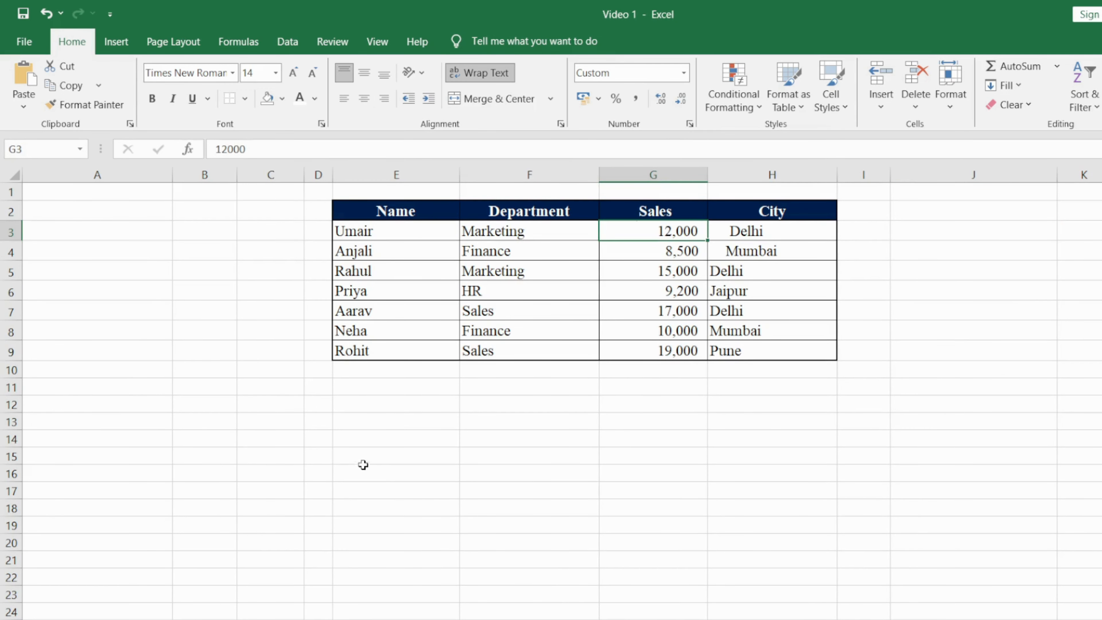
pyautogui.click(269, 155)
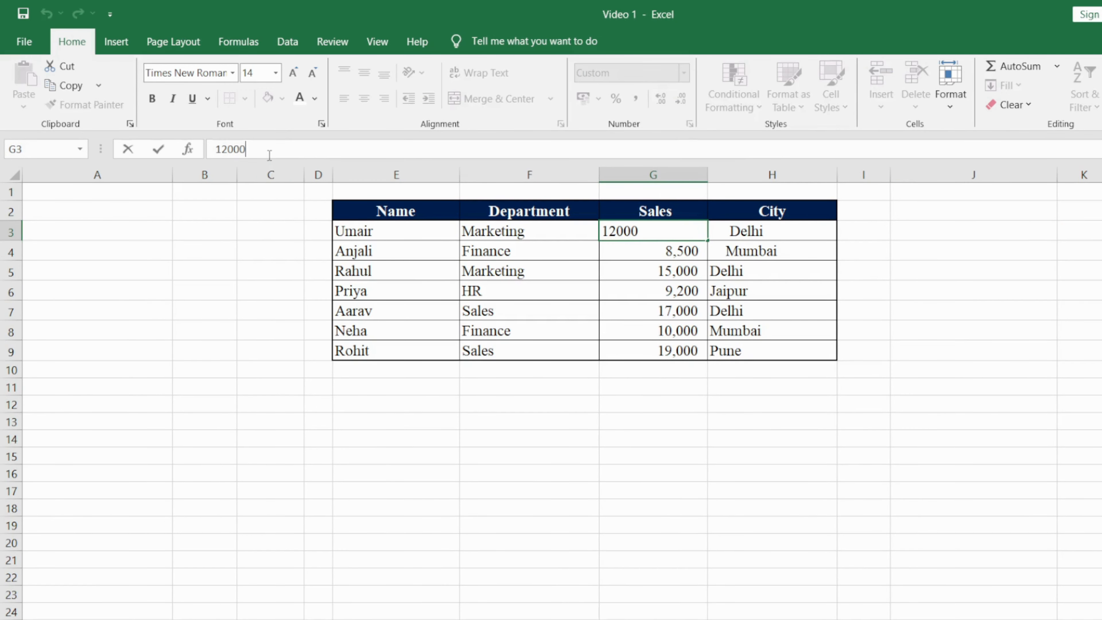
pyautogui.write('.75')
pyautogui.press('Return')
# Step: Set the sales value in G4 to 8500.56
pyautogui.click(269, 155)
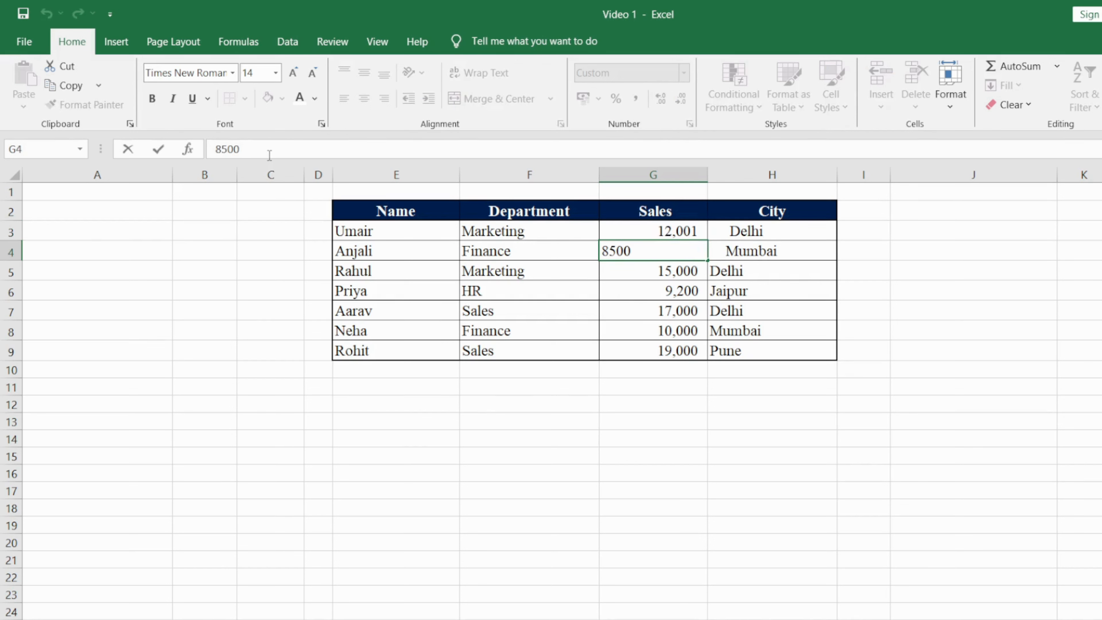
pyautogui.write('.56')
pyautogui.press('Return')
# Step: Apply the comma number style to the sales values in G3:G4
pyautogui.press('Up')
pyautogui.press('Up')
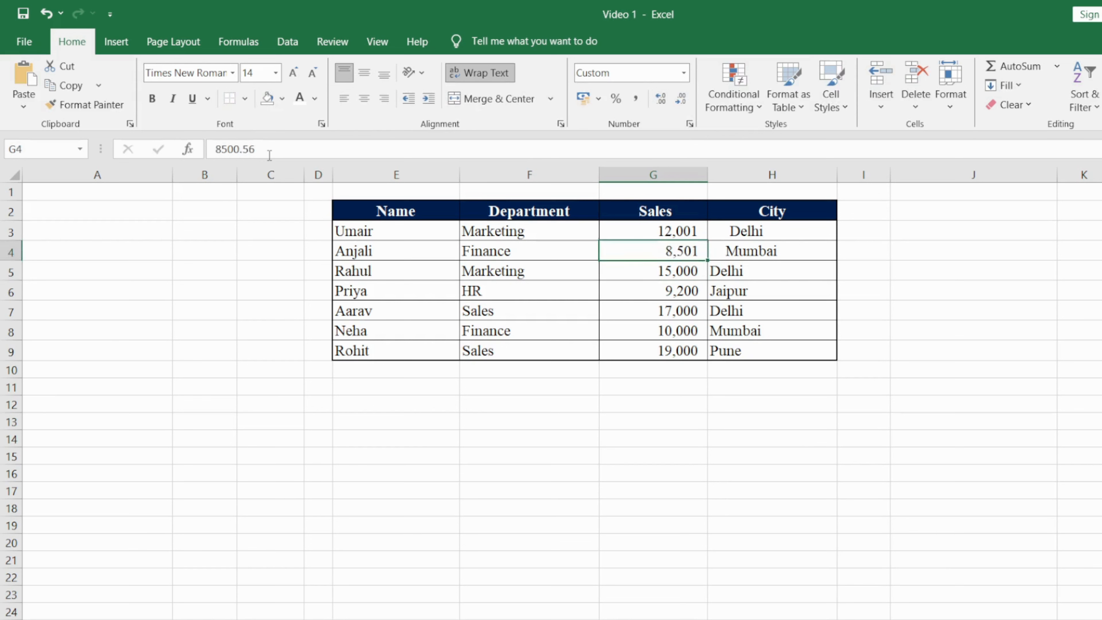
pyautogui.hotkey('shift', 'Down')
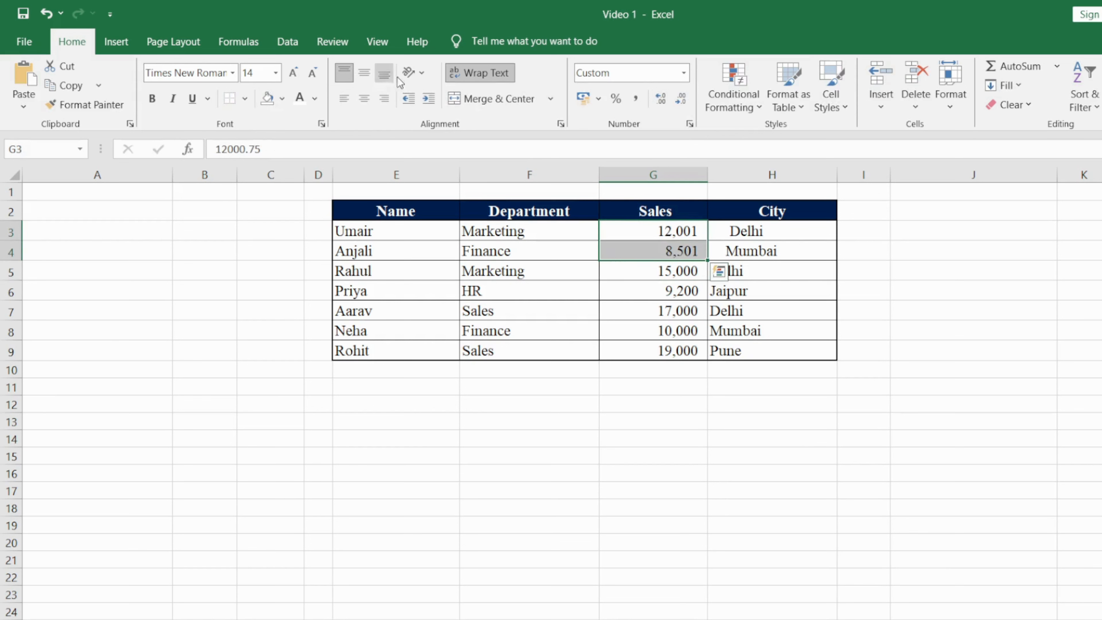
pyautogui.click(636, 99)
# Step: Enter the formula =ROUND(G3,0) in J3 and fill it down to J4
pyautogui.press('Right')
pyautogui.press('Right')
pyautogui.press('Right')
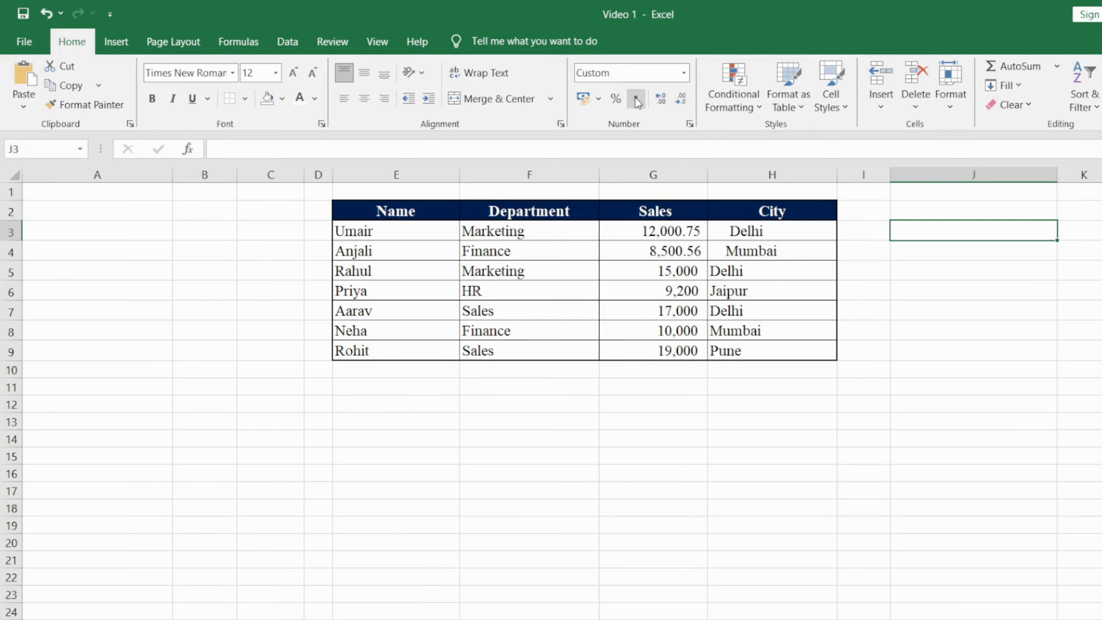
pyautogui.write('=roun')
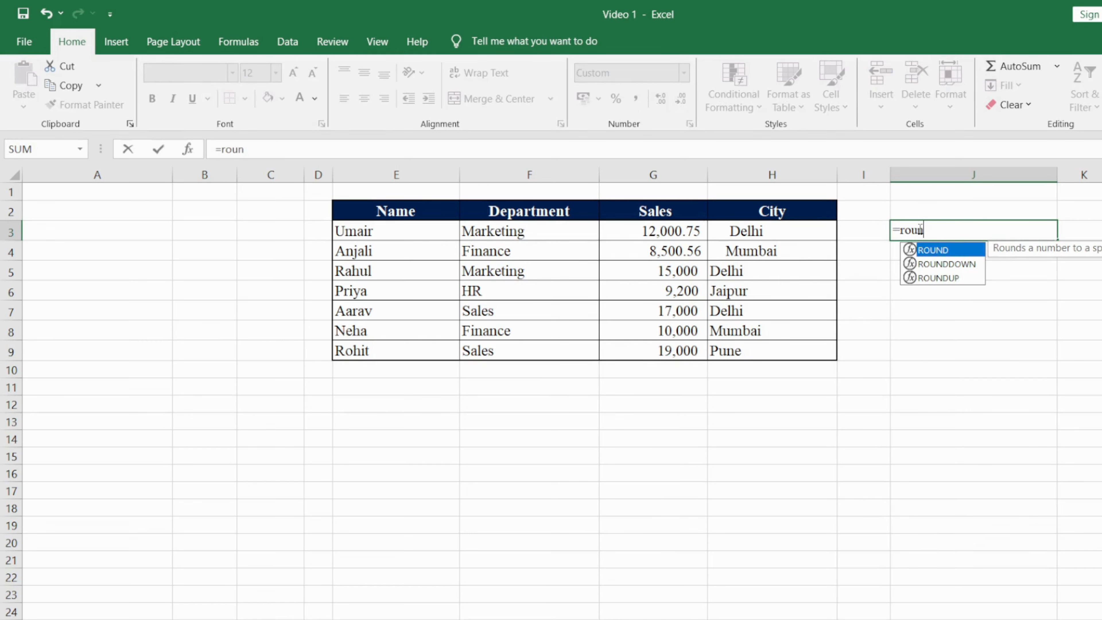
pyautogui.doubleClick(927, 250)
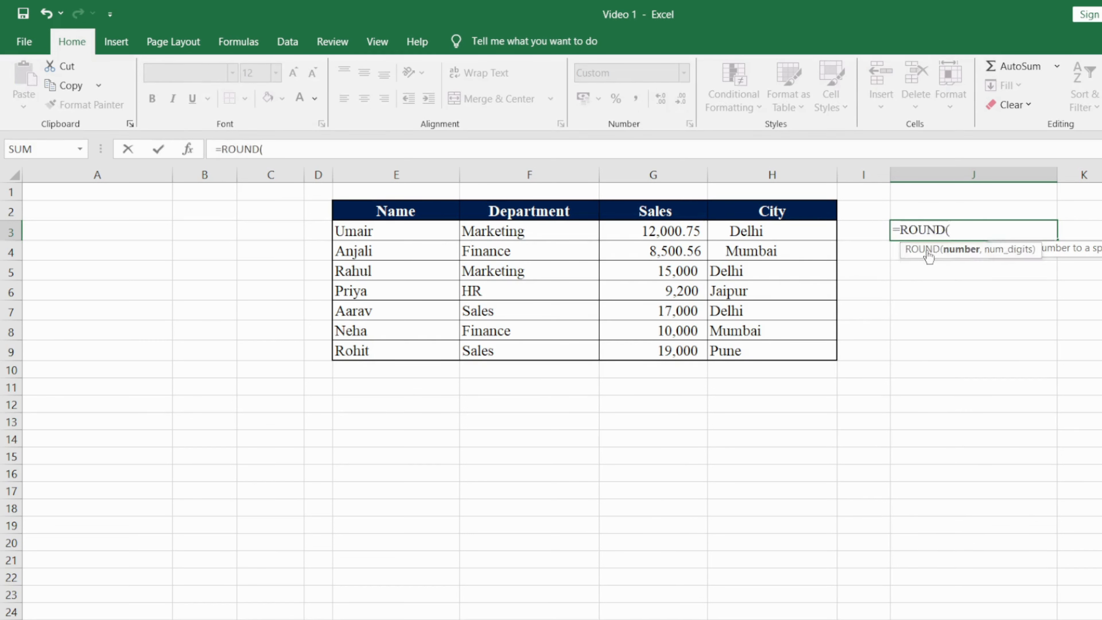
pyautogui.click(667, 234)
pyautogui.write(',')
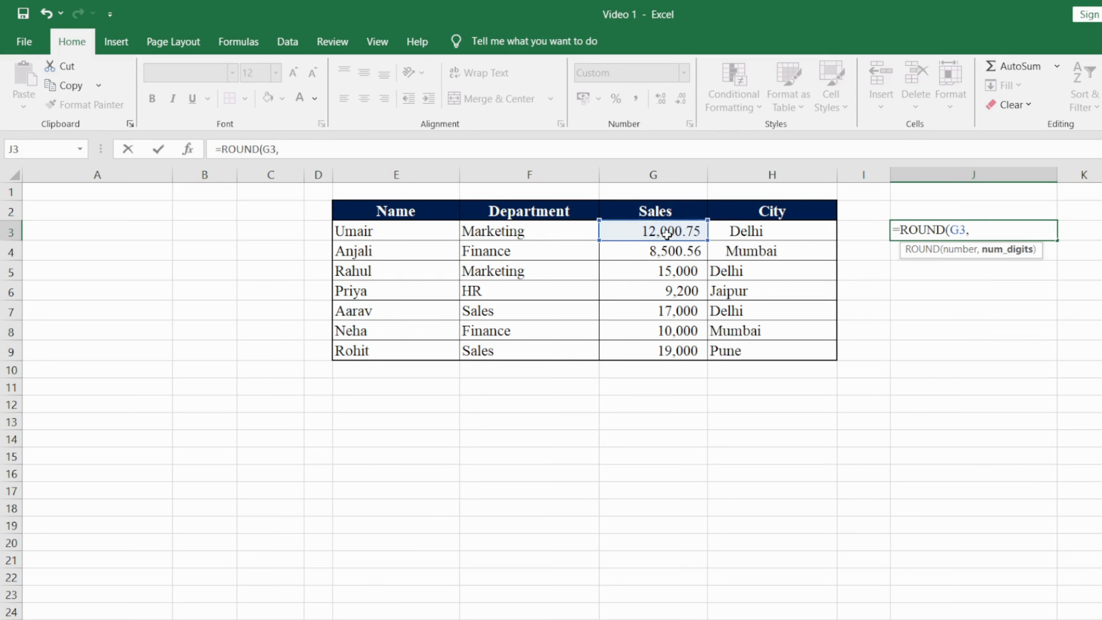
pyautogui.write('0)')
pyautogui.press('Return')
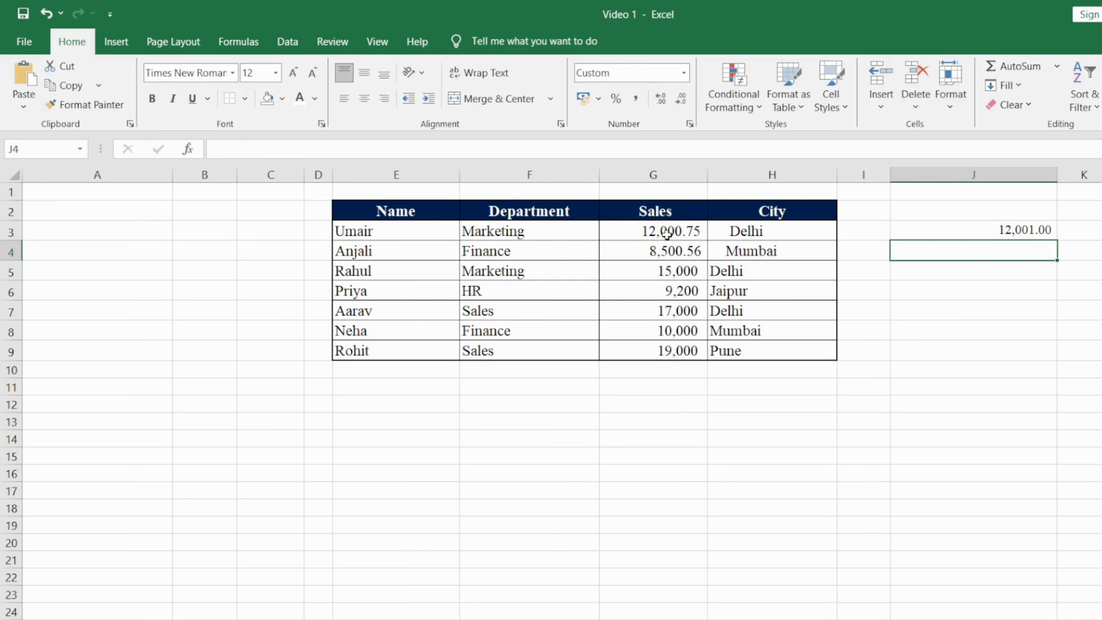
pyautogui.press('Up')
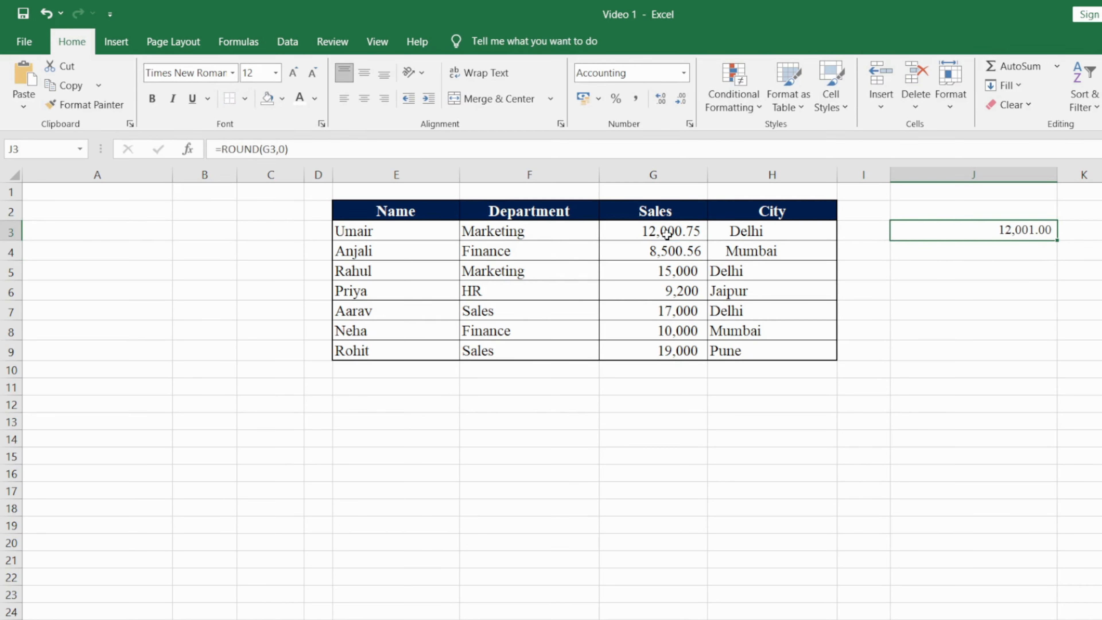
pyautogui.press('Down')
pyautogui.hotkey('ctrl', 'd')
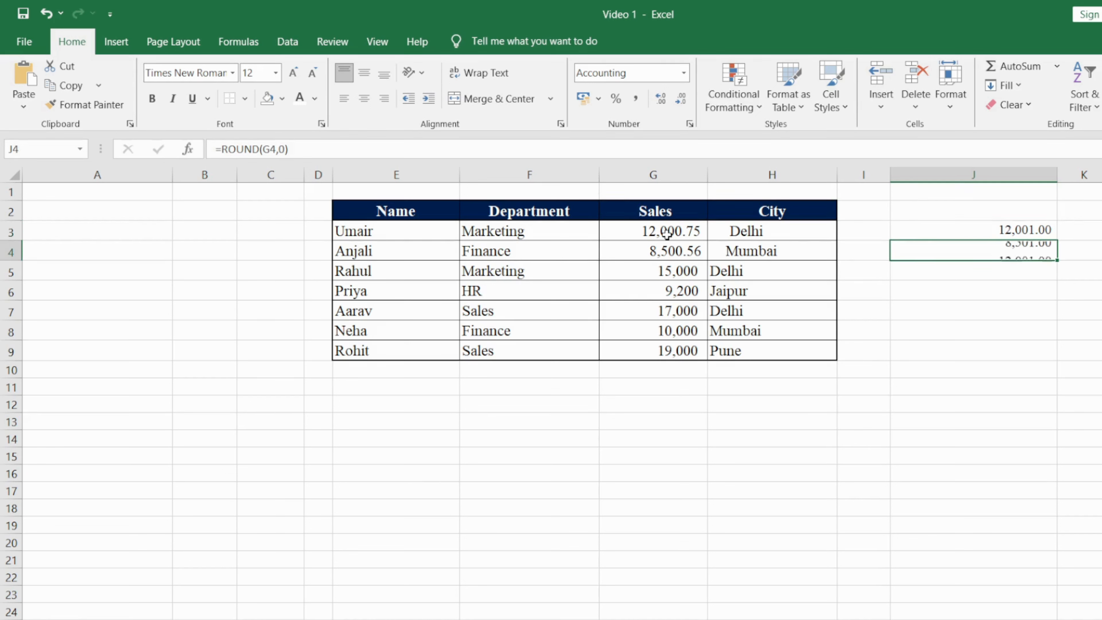
# Step: Clear the ROUND formulas from J3:J4
pyautogui.press('Up')
pyautogui.hotkey('shift', 'Down')
pyautogui.hotkey('shift', 'Up')
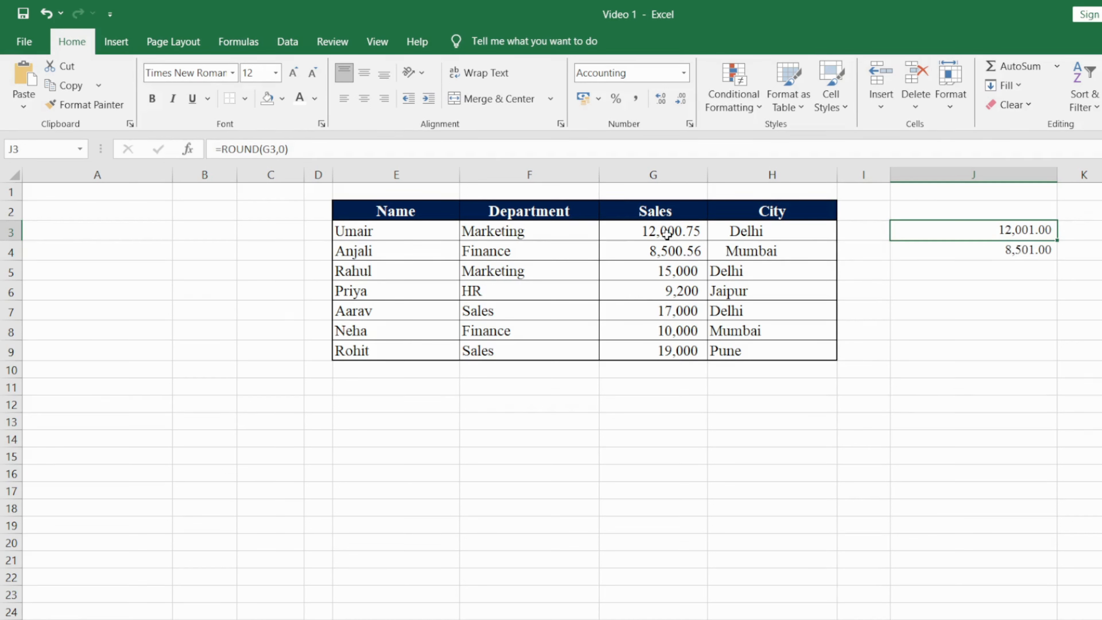
pyautogui.hotkey('shift', 'Down')
pyautogui.press('Delete')
pyautogui.press('Down')
pyautogui.press('Up')
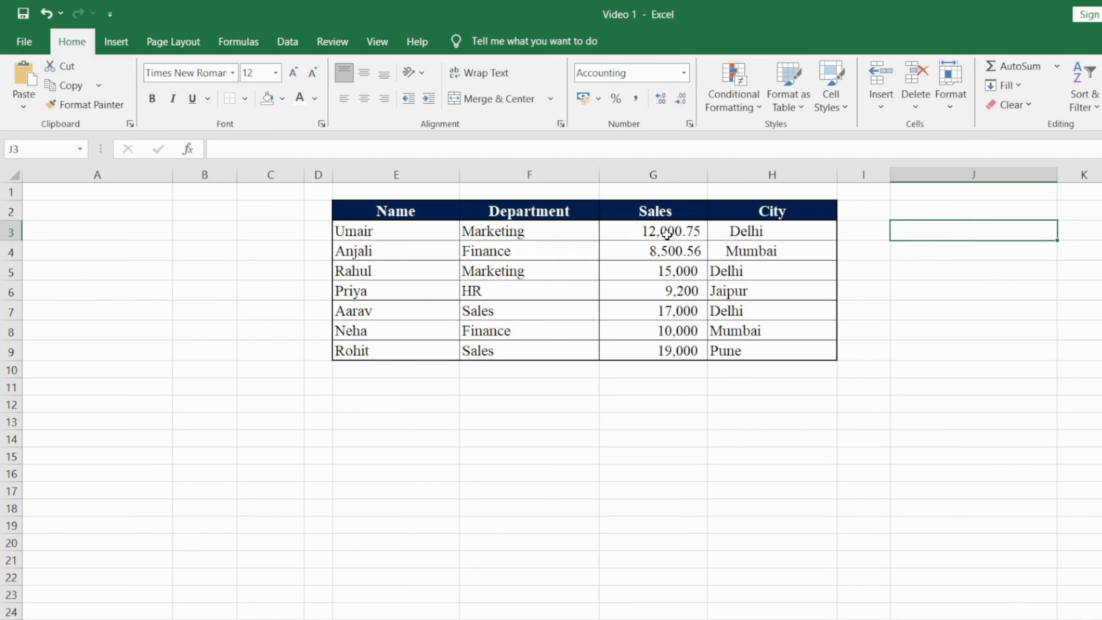
# Step: Enter the formula =ROUNDUP(G3,0) in J3
pyautogui.write('=roun')
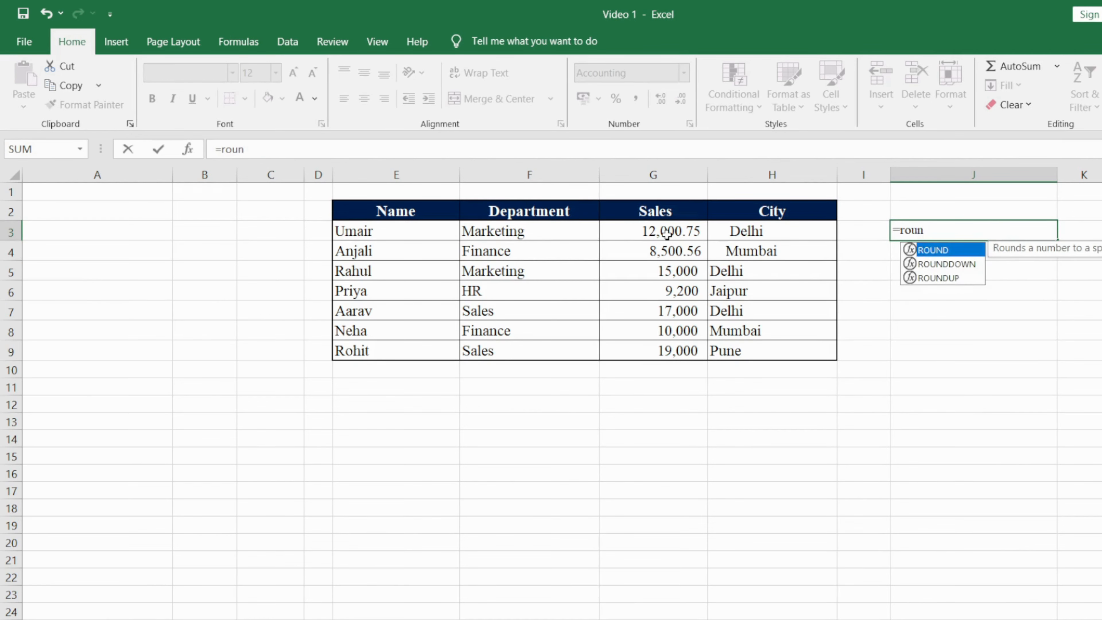
pyautogui.doubleClick(954, 278)
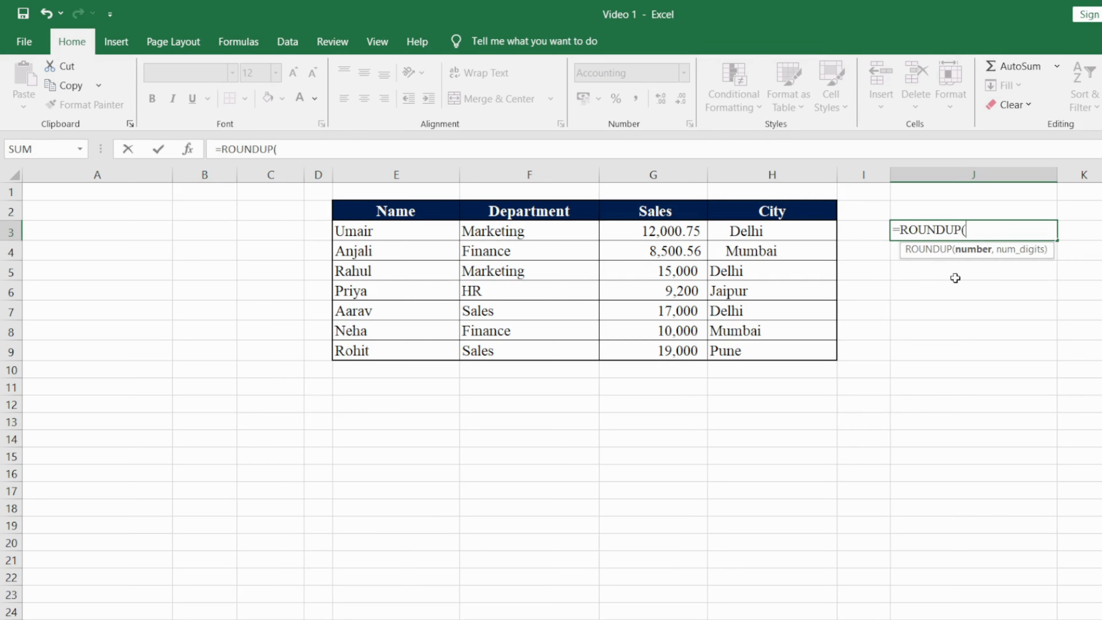
pyautogui.click(674, 233)
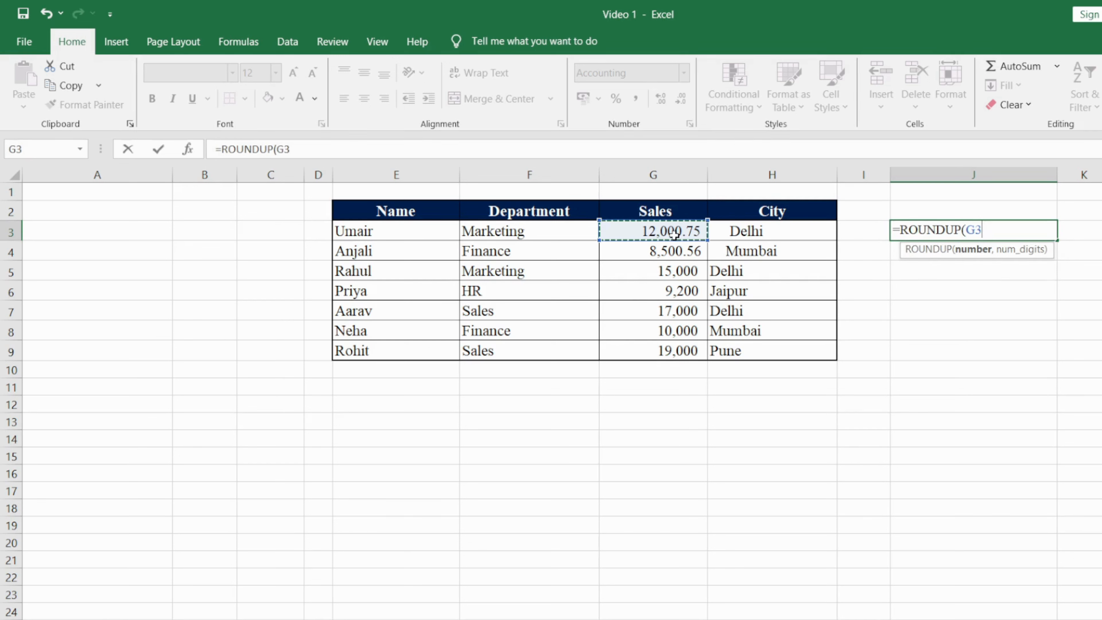
pyautogui.write(',0)')
pyautogui.press('Return')
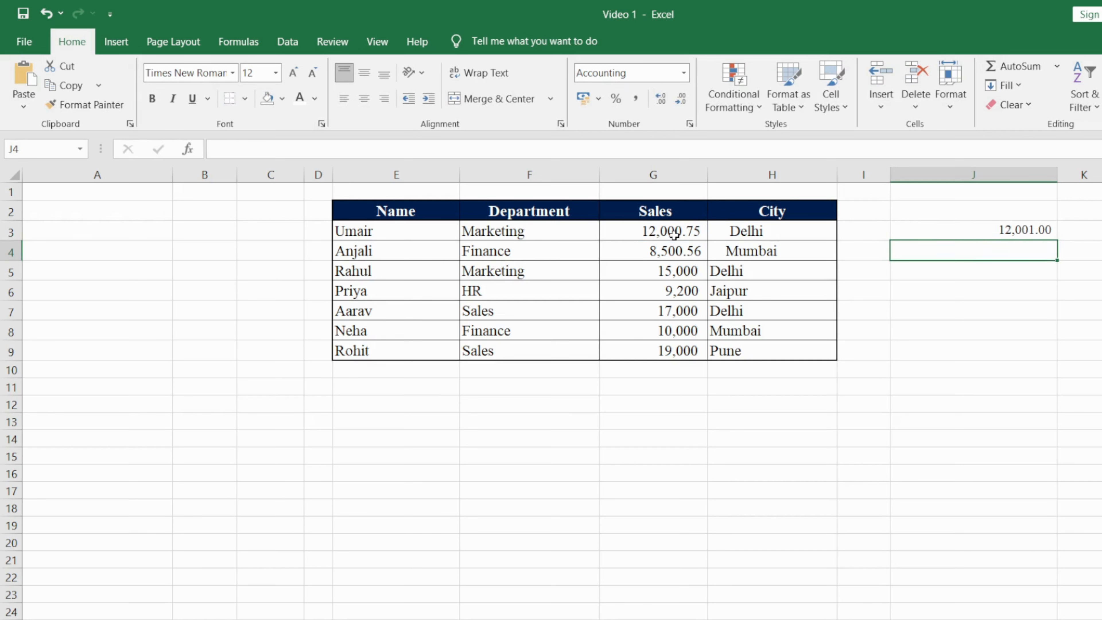
# Step: Change the formula in J3 to =ROUNDDOWN(G3,0) and fill it down to J4
pyautogui.press('Up')
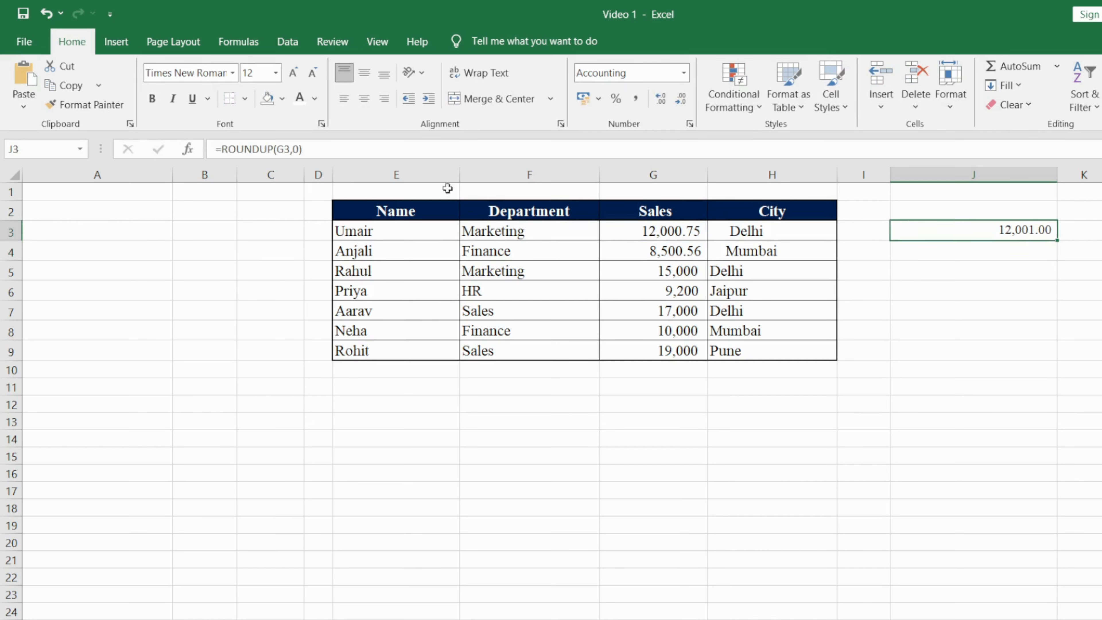
pyautogui.click(272, 145)
pyautogui.press('BackSpace')
pyautogui.press('BackSpace')
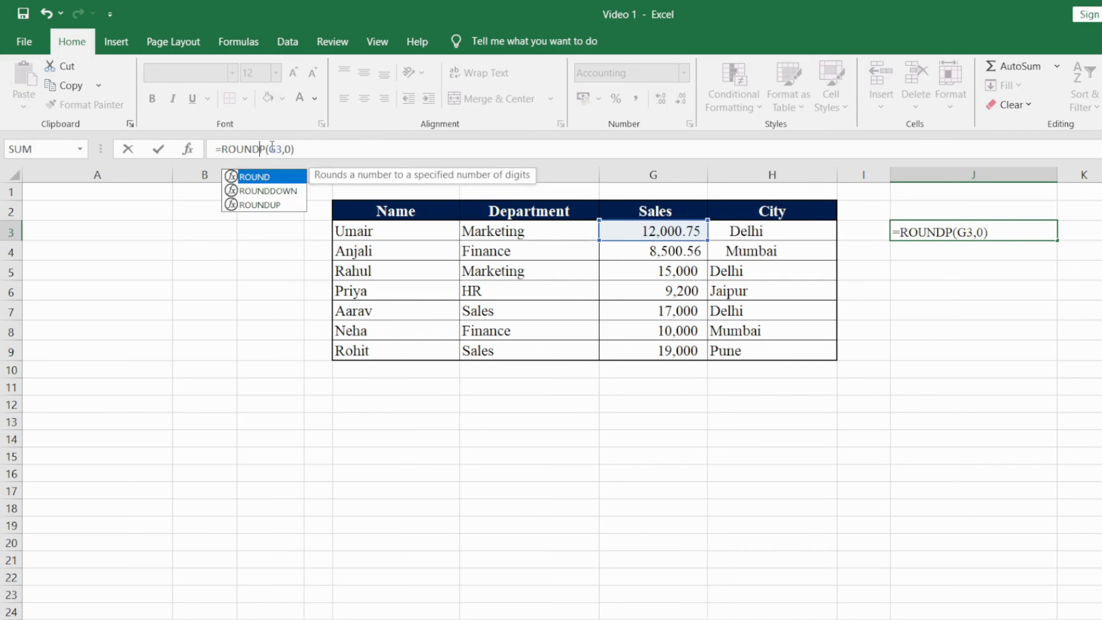
pyautogui.doubleClick(268, 202)
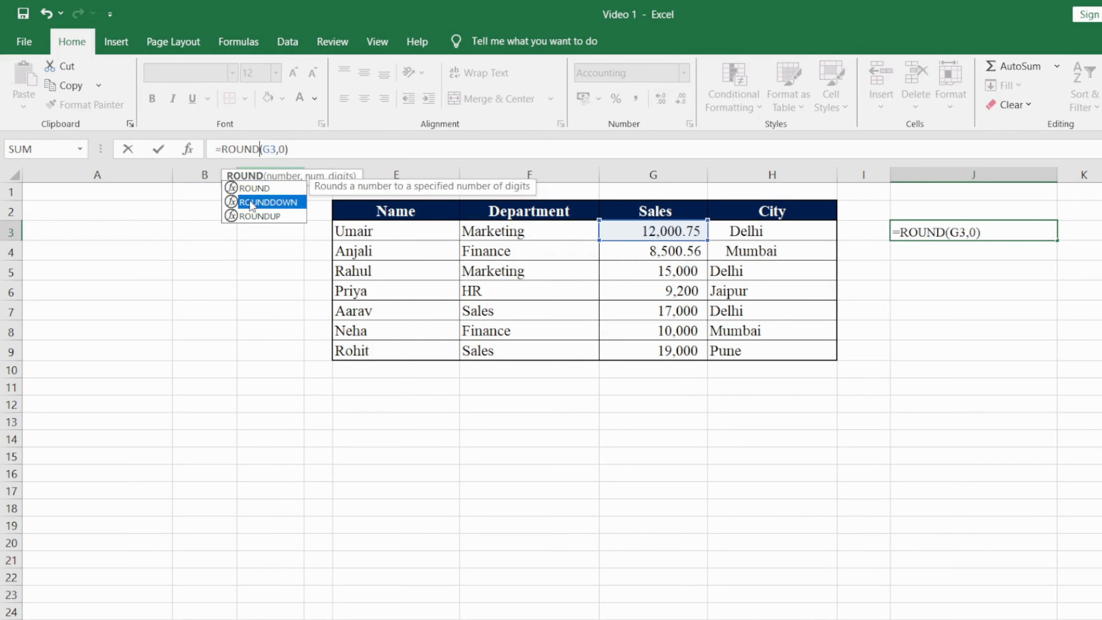
pyautogui.press('Return')
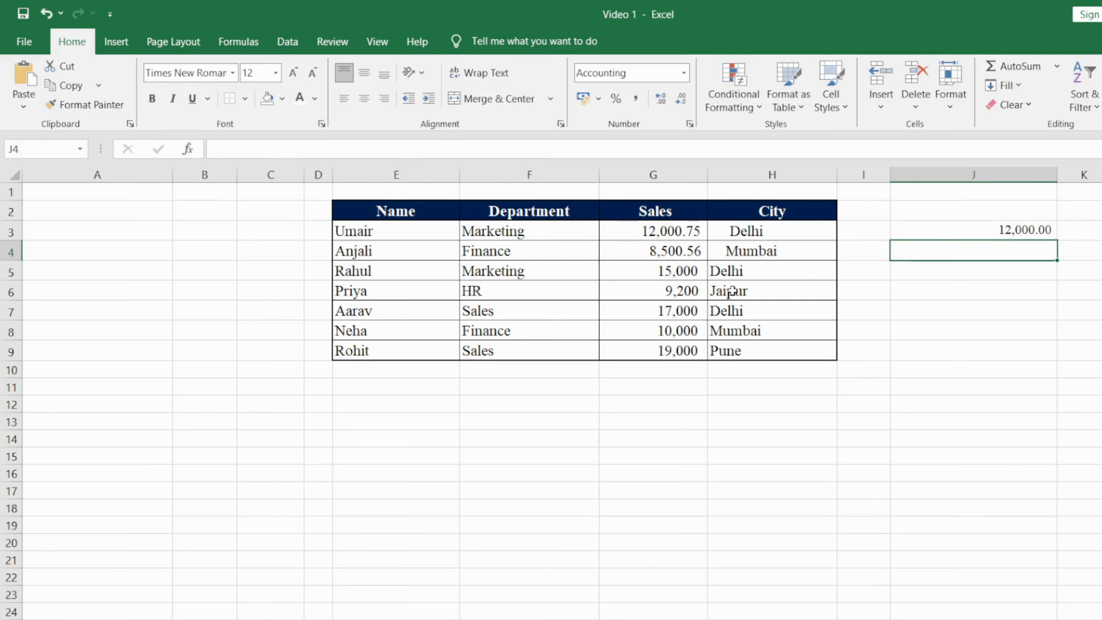
pyautogui.press('Up')
pyautogui.press('Down')
pyautogui.hotkey('ctrl', 'd')
# Step: Clear the ROUNDDOWN formulas from J3:J4, and return to the ROUND entry in the formula list
pyautogui.press('Up')
pyautogui.hotkey('shift', 'Down')
pyautogui.hotkey('shift', 'Down')
pyautogui.hotkey('shift', 'Up')
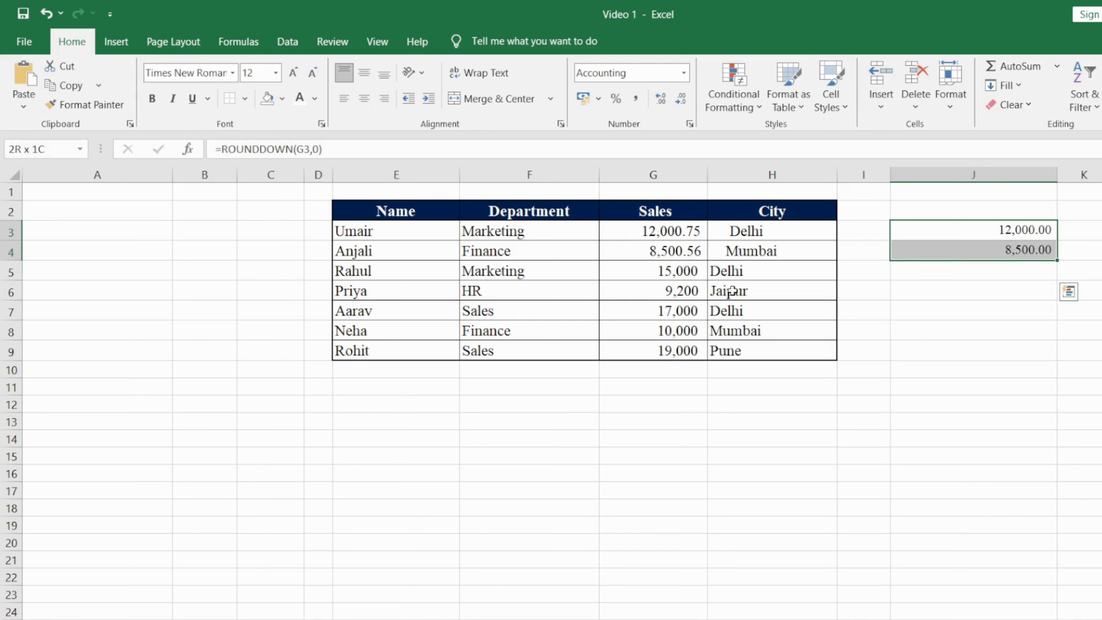
pyautogui.press('Delete')
pyautogui.hotkey('shift', 'Up')
pyautogui.press('Left')
pyautogui.press('Left')
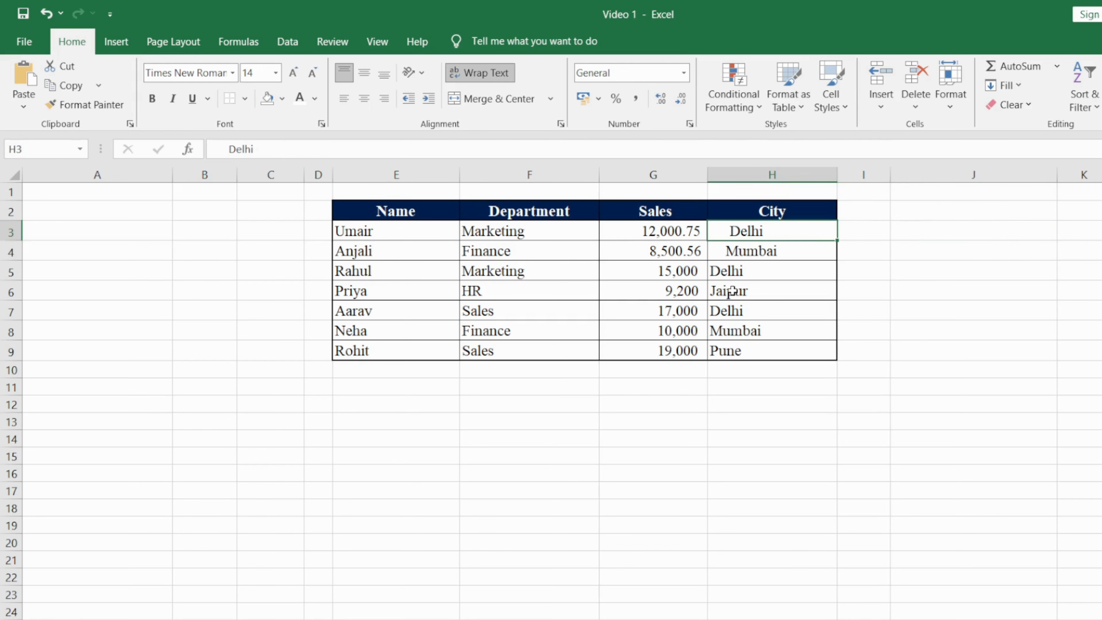
pyautogui.hotkey('ctrl', 'pageup')
pyautogui.press('Down')
pyautogui.press('Down')
pyautogui.press('Down')
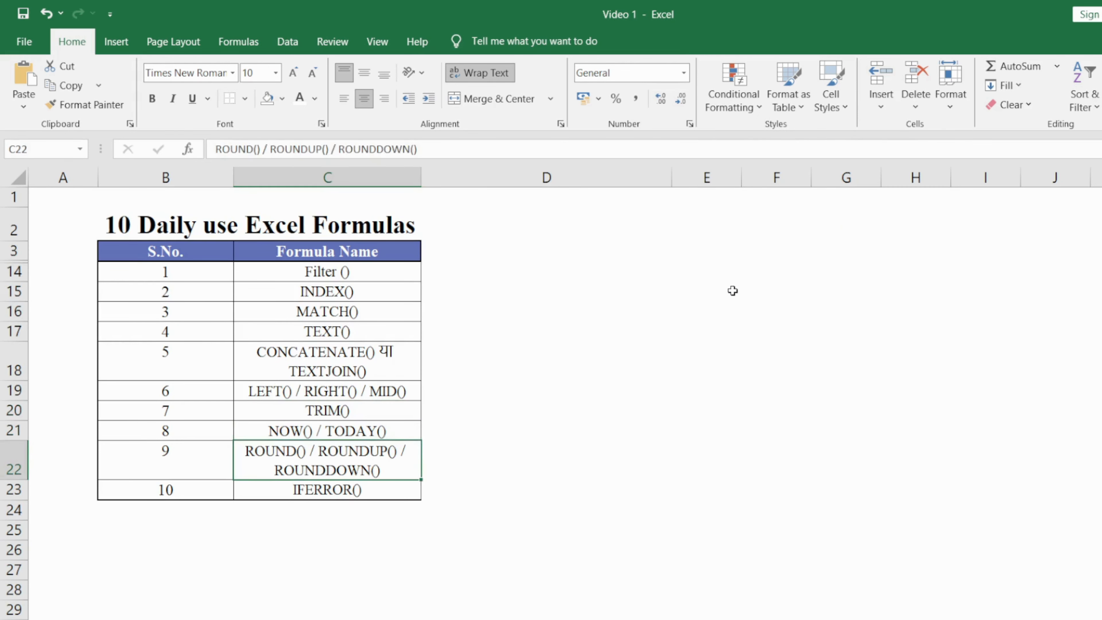
# Step: On the sales data sheet, enter the formula =G3/H3 in J3 to divide a sales value by a city name
pyautogui.hotkey('ctrl', 'pagedown')
pyautogui.press('Right')
pyautogui.press('Right')
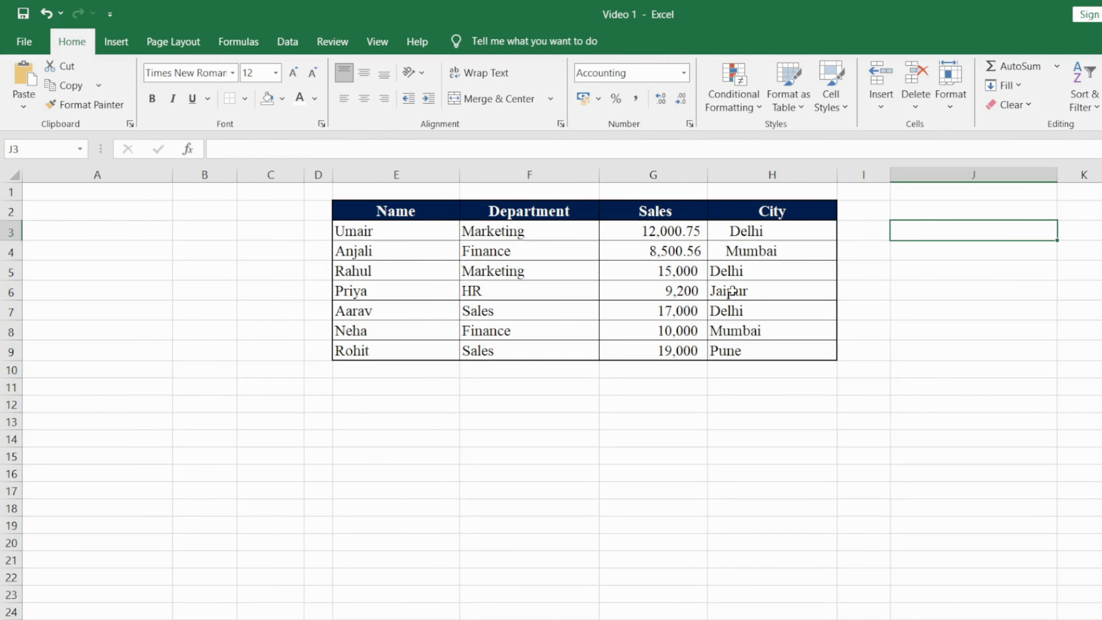
pyautogui.write('=')
pyautogui.press('Left')
pyautogui.press('Left')
pyautogui.press('Left')
pyautogui.write('/')
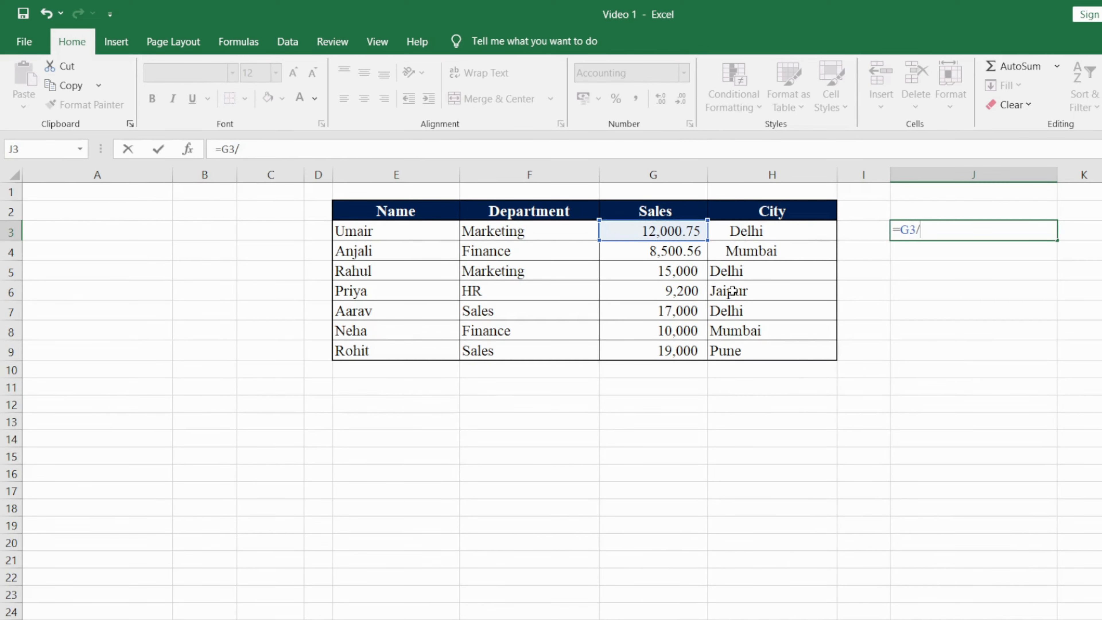
pyautogui.press('Left')
pyautogui.press('Left')
pyautogui.press('Left')
pyautogui.press('Right')
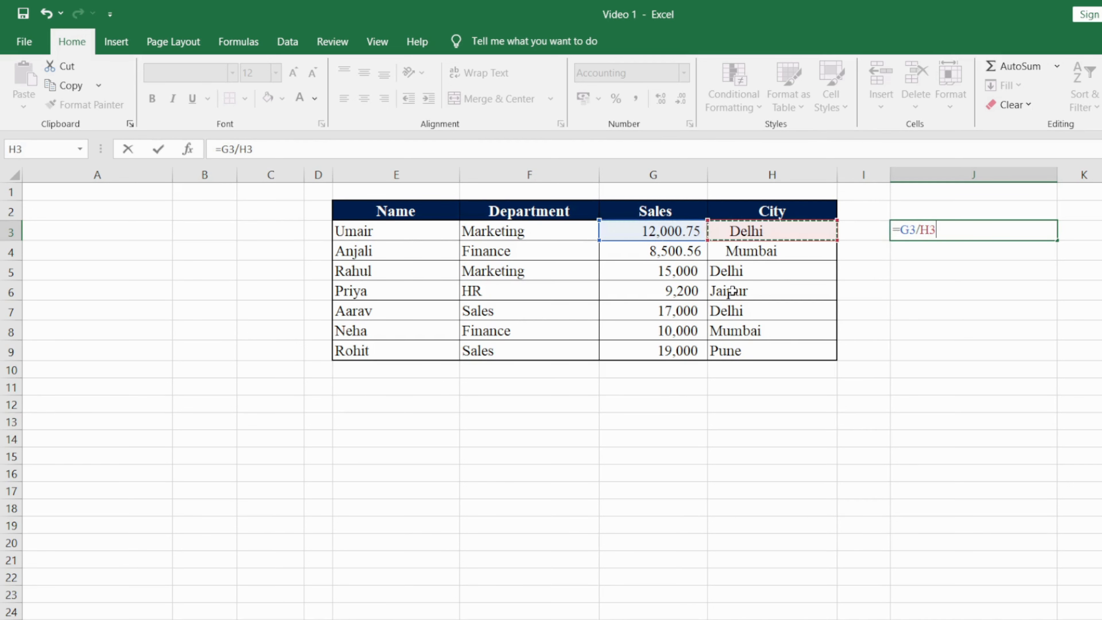
pyautogui.press('Return')
# Step: Fill the division formula from J3 down to J4
pyautogui.press('Down')
pyautogui.press('Up')
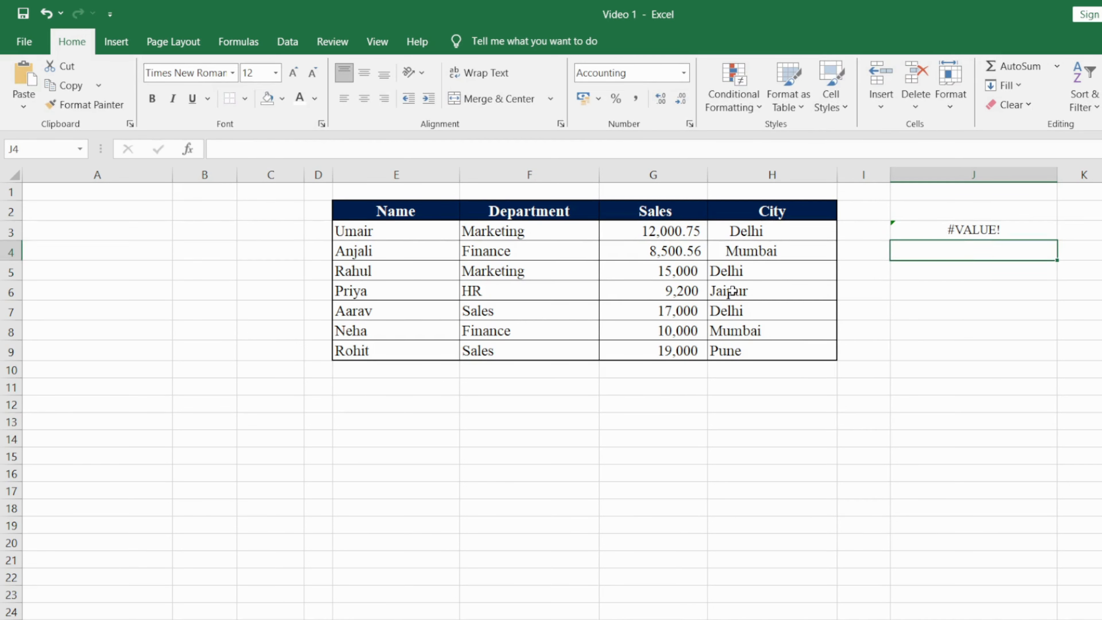
pyautogui.hotkey('ctrl', 'd')
pyautogui.press('Down')
# Step: Clear the division formulas from J3:J4
pyautogui.press('Up')
pyautogui.press('Up')
pyautogui.hotkey('shift', 'Down')
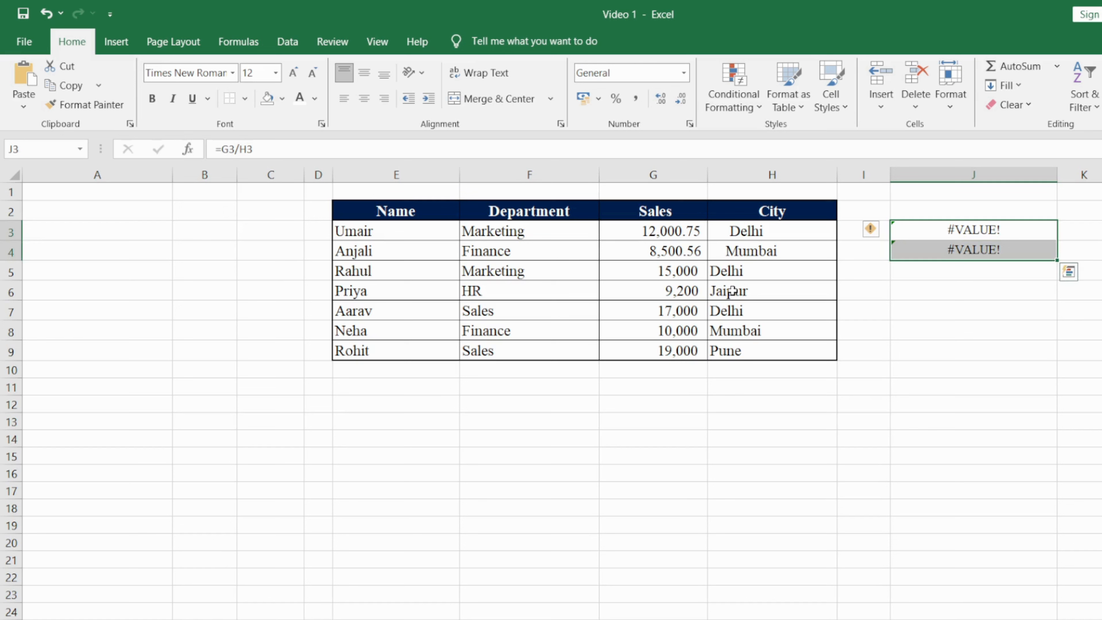
pyautogui.press('Delete')
pyautogui.hotkey('shift', 'Up')
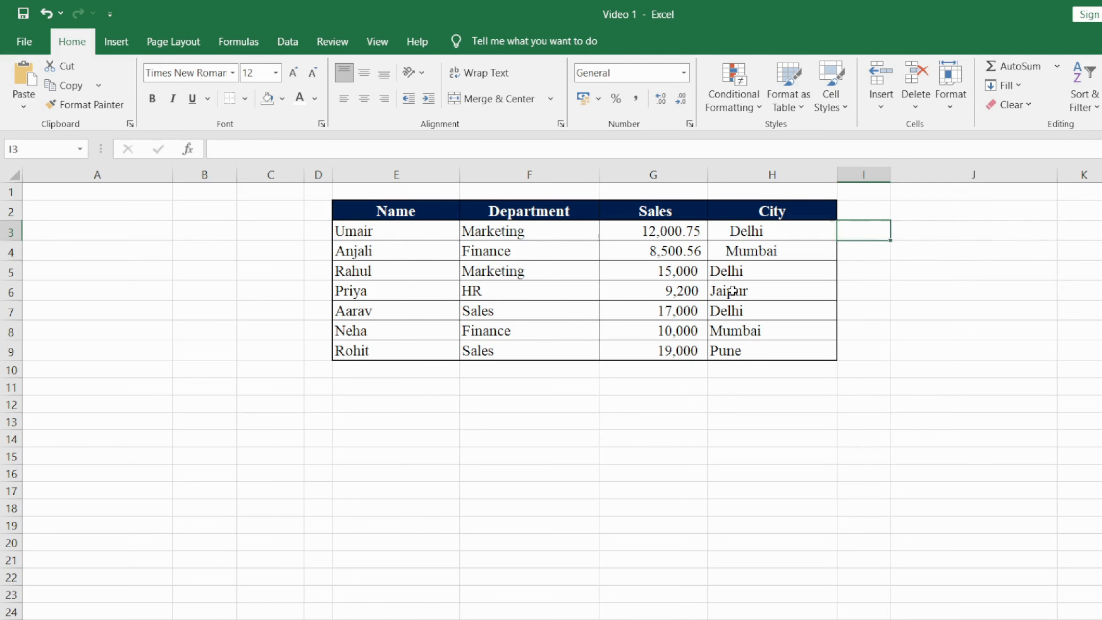
# Step: Enter =IFERROR(G3/H3,"Not Divisible") in J3 to replace the division error with text
pyautogui.write('=if')
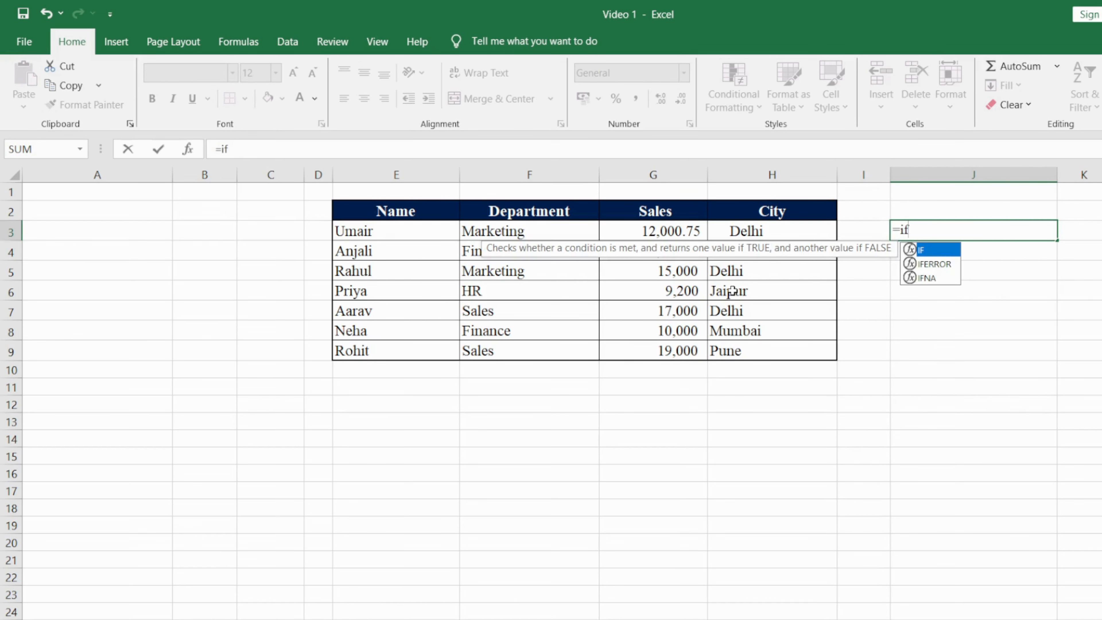
pyautogui.doubleClick(933, 265)
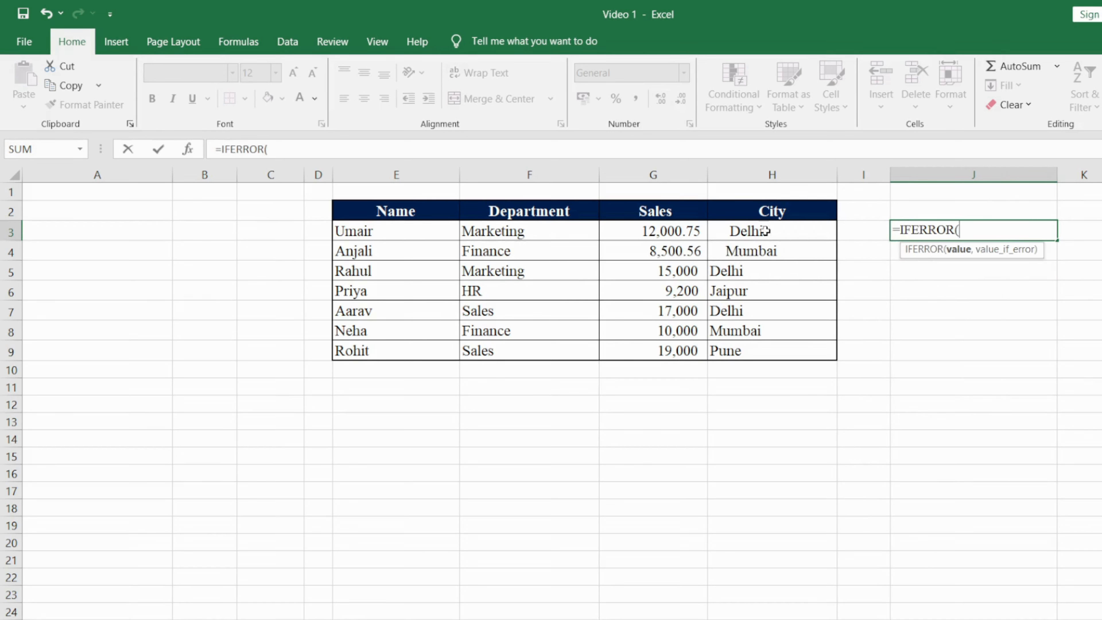
pyautogui.click(690, 231)
pyautogui.write('/')
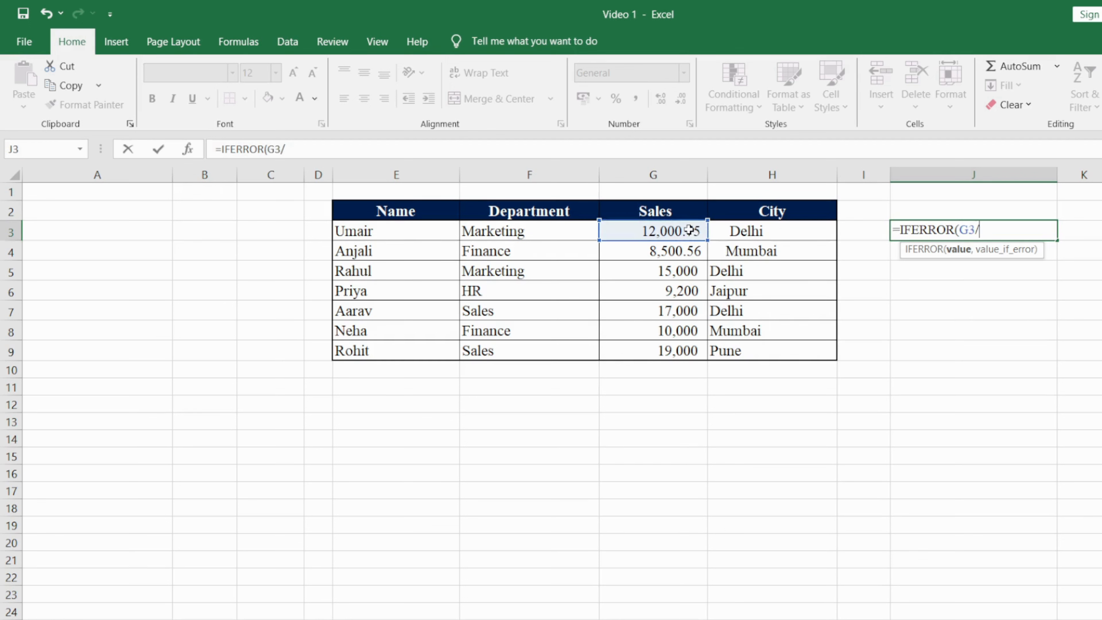
pyautogui.click(739, 232)
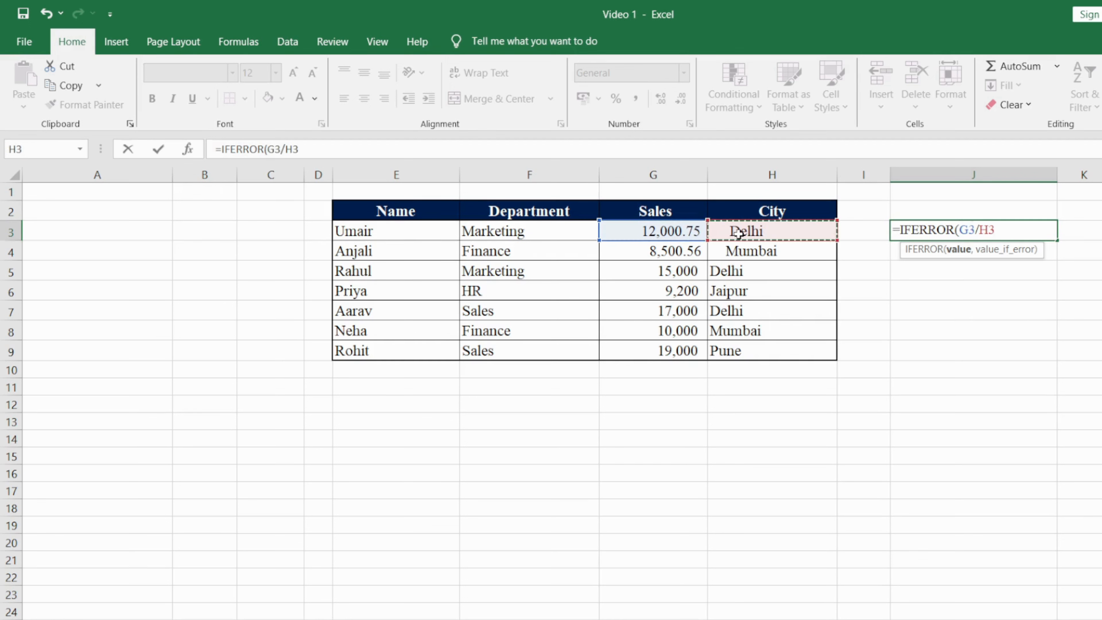
pyautogui.write(',')
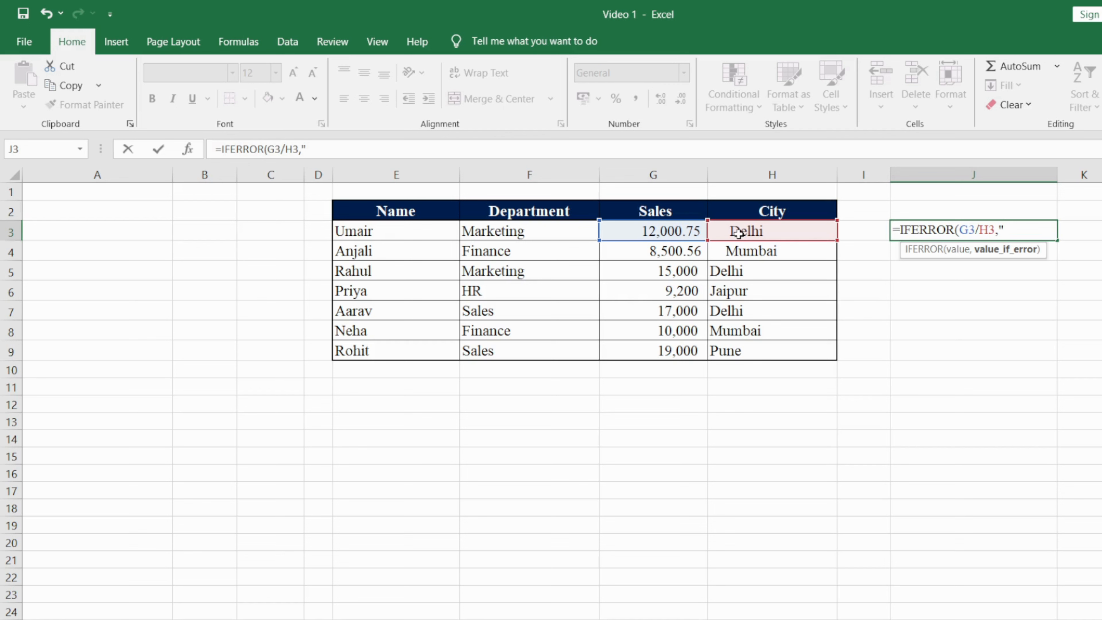
pyautogui.write('"Not Divisi')
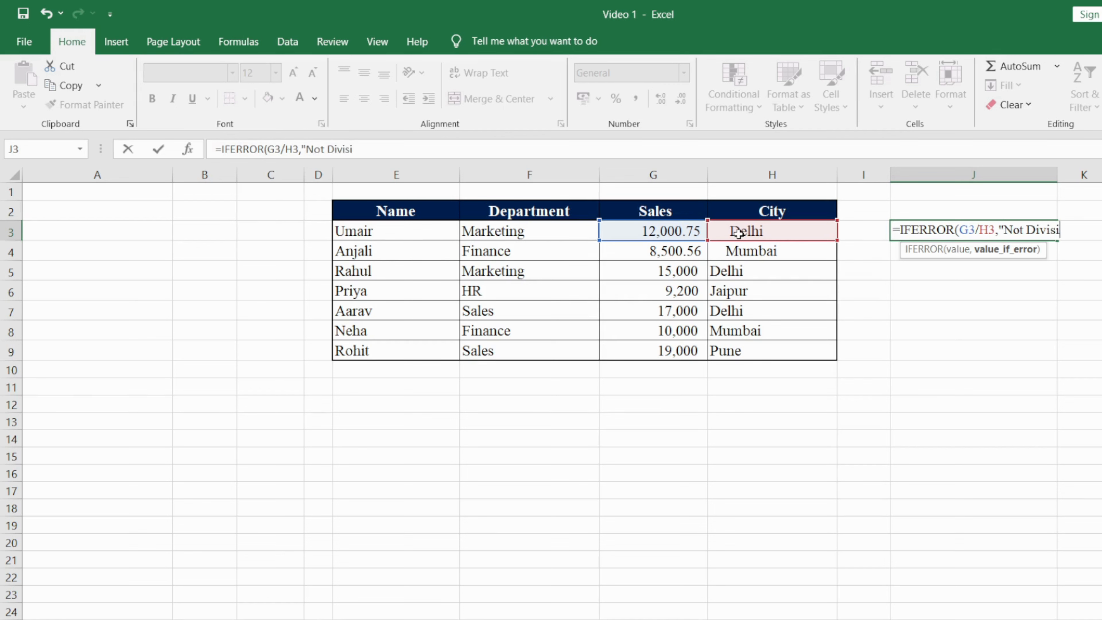
pyautogui.write('ble")')
pyautogui.press('Return')
# Step: Fill the IFERROR formula from J3 down to J6
pyautogui.write('4')
pyautogui.press('Return')
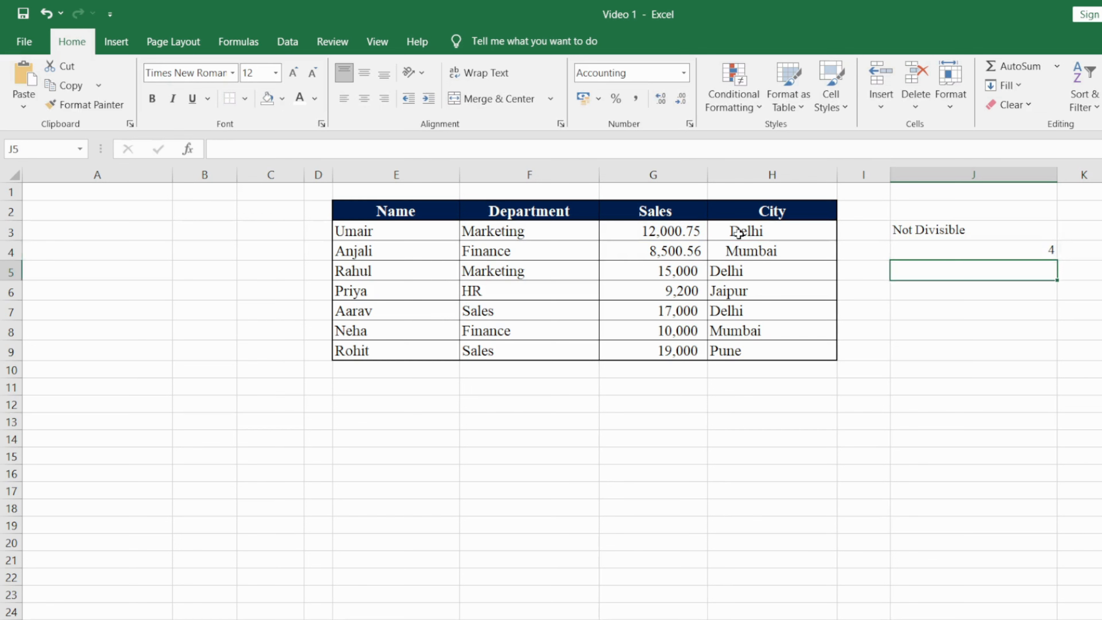
pyautogui.press('Up')
pyautogui.hotkey('ctrl', 'd')
pyautogui.press('Down')
pyautogui.hotkey('ctrl', 'd')
pyautogui.press('Down')
pyautogui.hotkey('ctrl', 'Down')
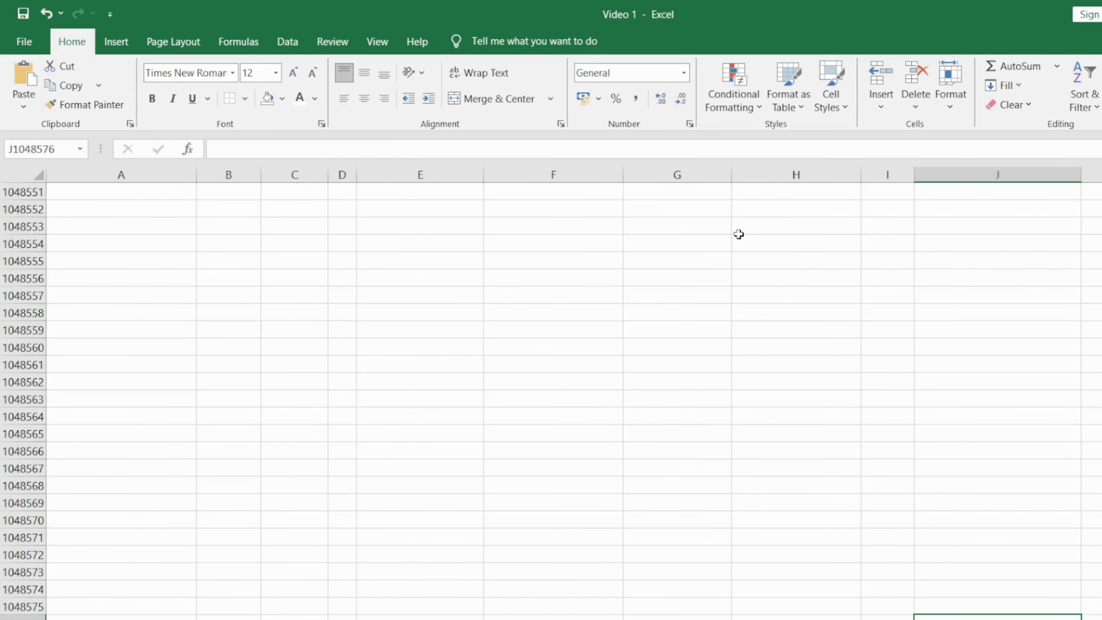
pyautogui.hotkey('ctrl', 'Up')
pyautogui.hotkey('ctrl', 'Up')
pyautogui.press('Up')
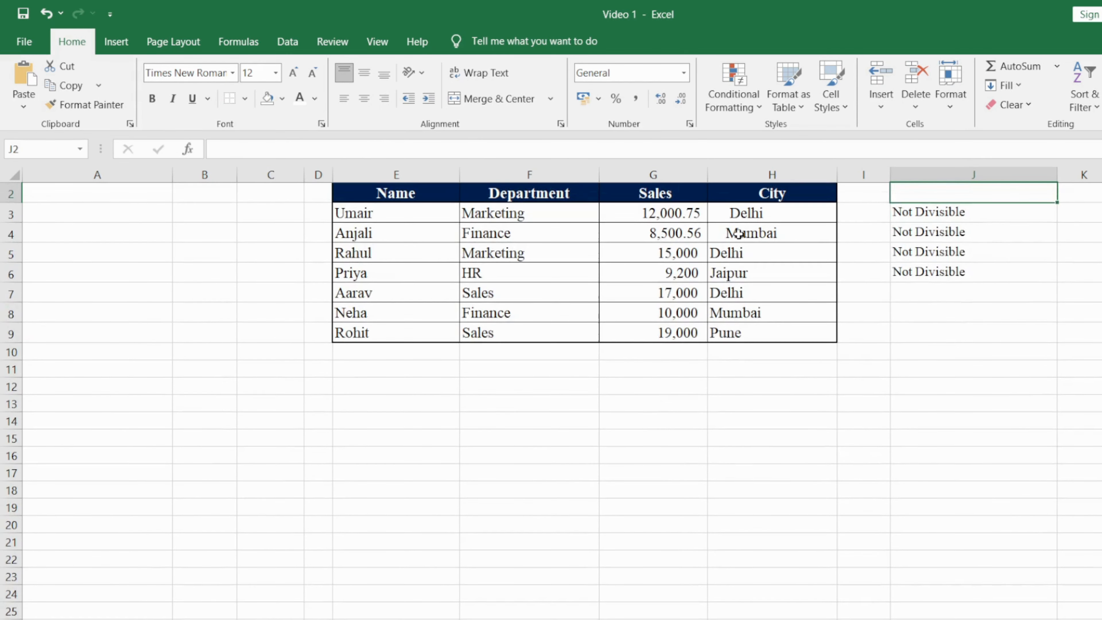
# Step: Extend the IFERROR formula from J6 down through J8
pyautogui.press('Down')
pyautogui.press('Down')
pyautogui.press('Down')
pyautogui.press('Down')
pyautogui.press('Down')
pyautogui.hotkey('ctrl', 'd')
pyautogui.press('Down')
pyautogui.hotkey('ctrl', 'd')
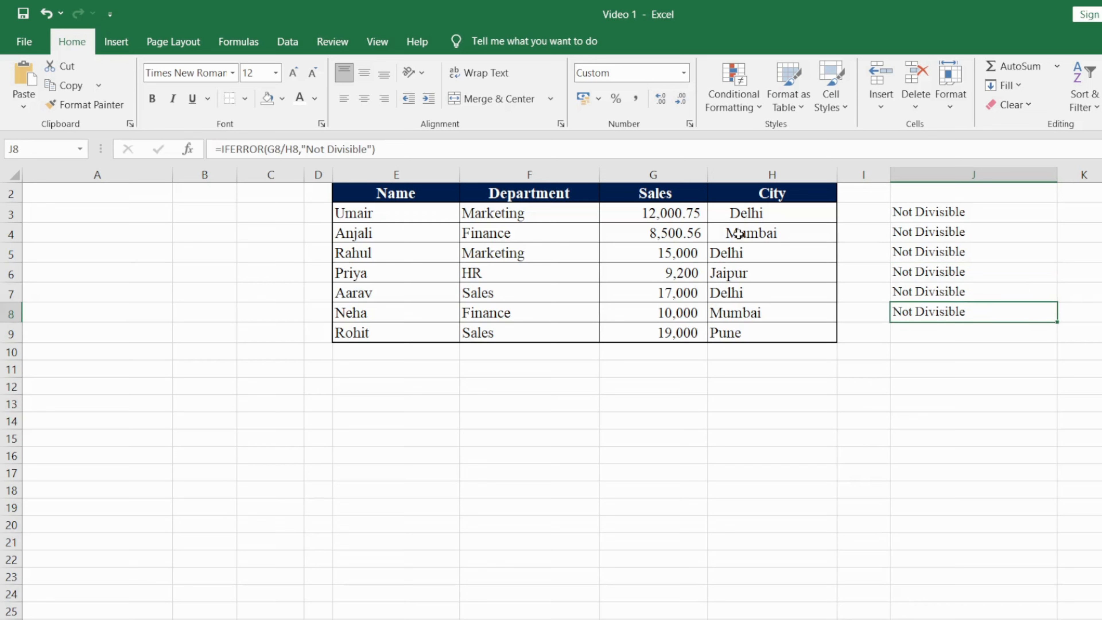
# Step: Clear the IFERROR formulas from J3:J8
pyautogui.press('Up')
pyautogui.press('Up')
pyautogui.press('Up')
pyautogui.press('Up')
pyautogui.press('Up')
pyautogui.press('Down')
pyautogui.press('Up')
pyautogui.hotkey('shift', 'Down')
pyautogui.hotkey('shift', 'Down')
pyautogui.hotkey('shift', 'Down')
pyautogui.hotkey('shift', 'Down')
pyautogui.hotkey('shift', 'Down')
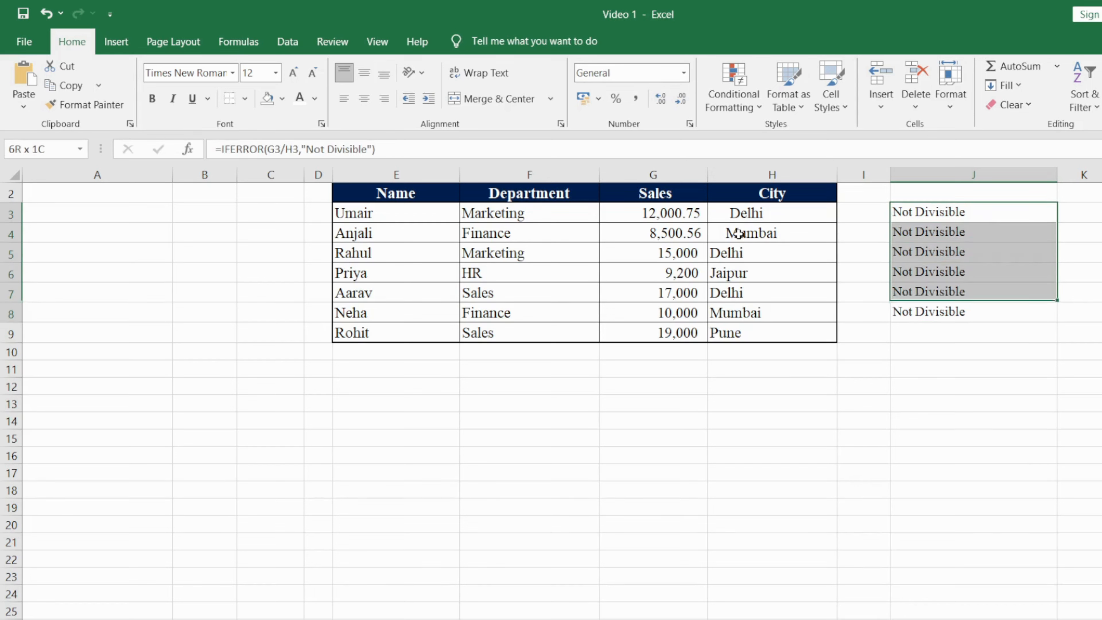
pyautogui.press('Delete')
# Step: Leave the sales data sheet and return to the IFERROR entry in the formula list
pyautogui.press('Left')
pyautogui.press('Left')
pyautogui.press('Left')
pyautogui.press('Left')
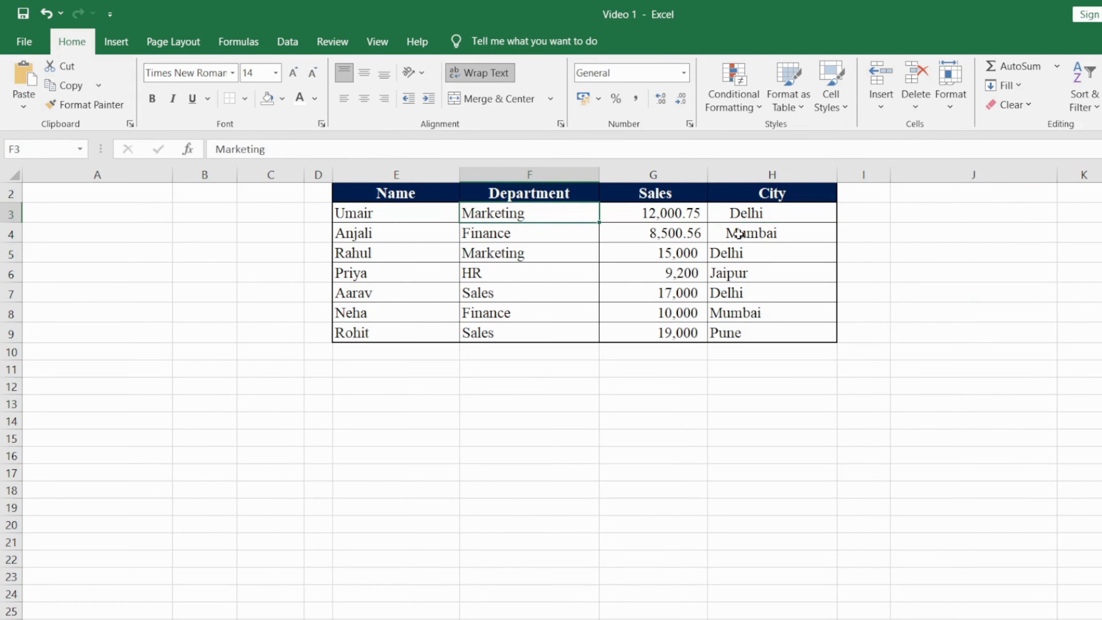
pyautogui.press('Up')
pyautogui.press('Up')
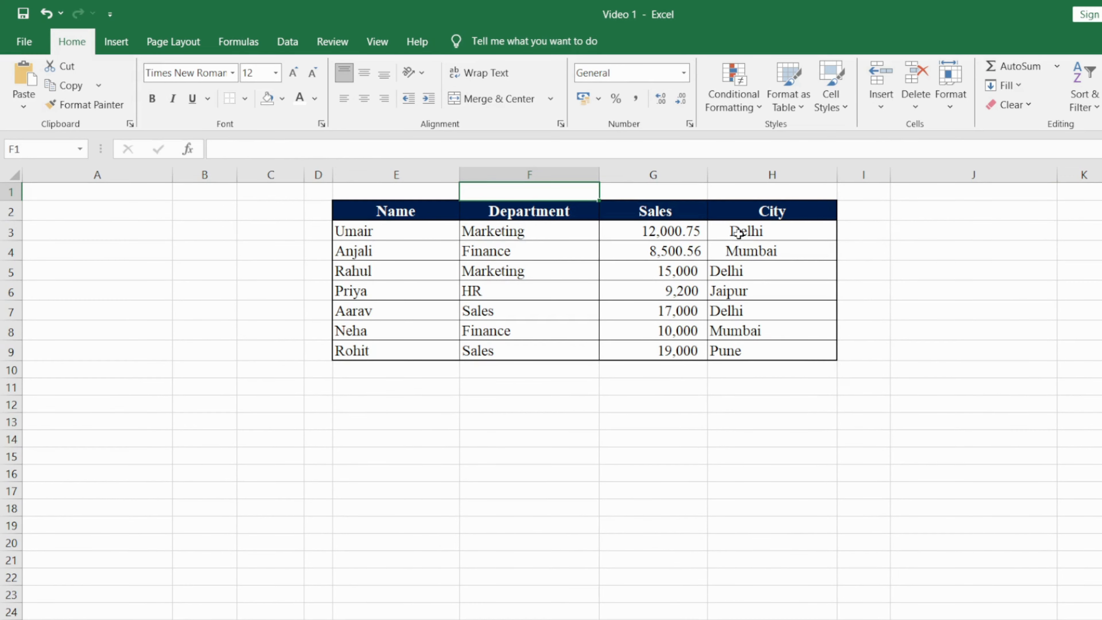
pyautogui.press('Down')
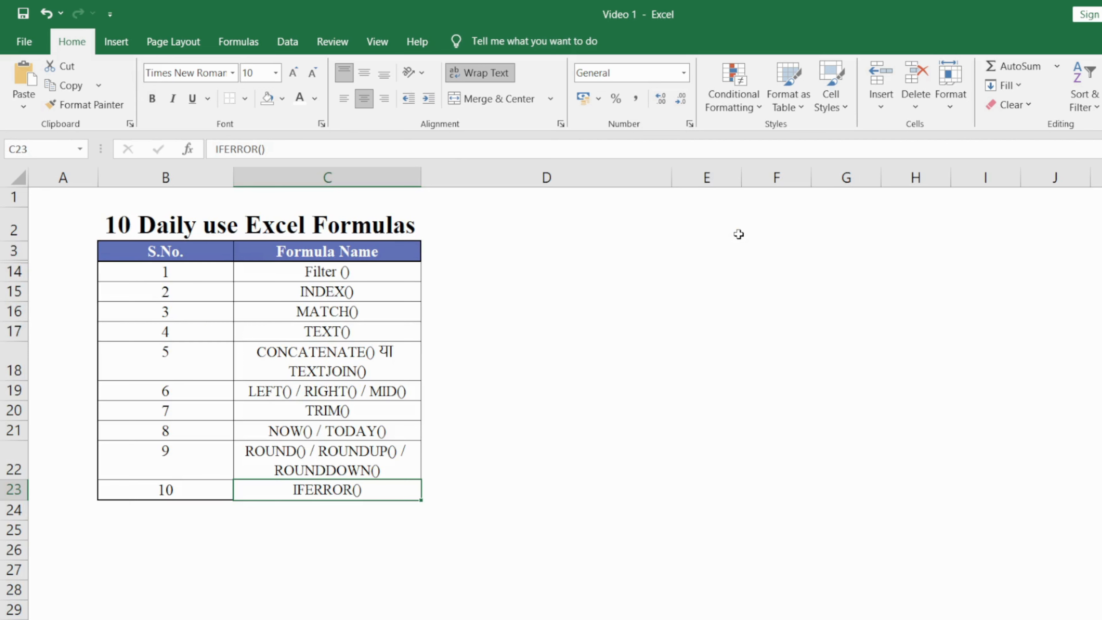
# Step: Unhide rows 10 to 13 of the formula list, one after another from the bottom up
pyautogui.doubleClick(21, 265)
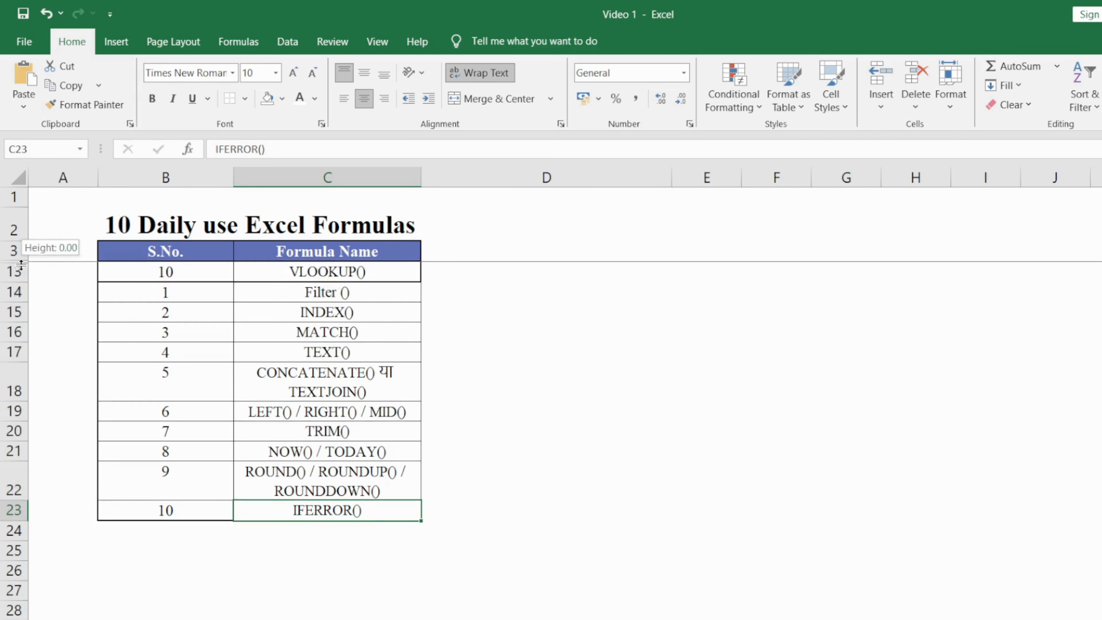
pyautogui.doubleClick(21, 265)
pyautogui.doubleClick(21, 264)
pyautogui.doubleClick(21, 265)
pyautogui.moveTo(21, 265); pyautogui.dragTo(17, 249)
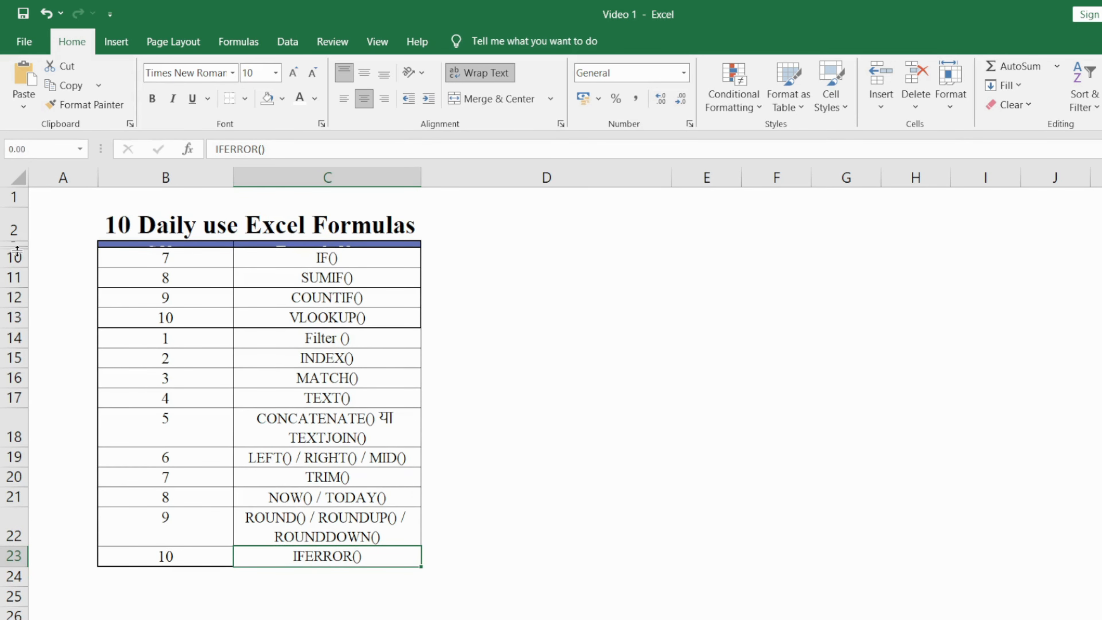
# Step: Unhide the remaining rows 4 to 9 of the formula list all at once
pyautogui.click(15, 232)
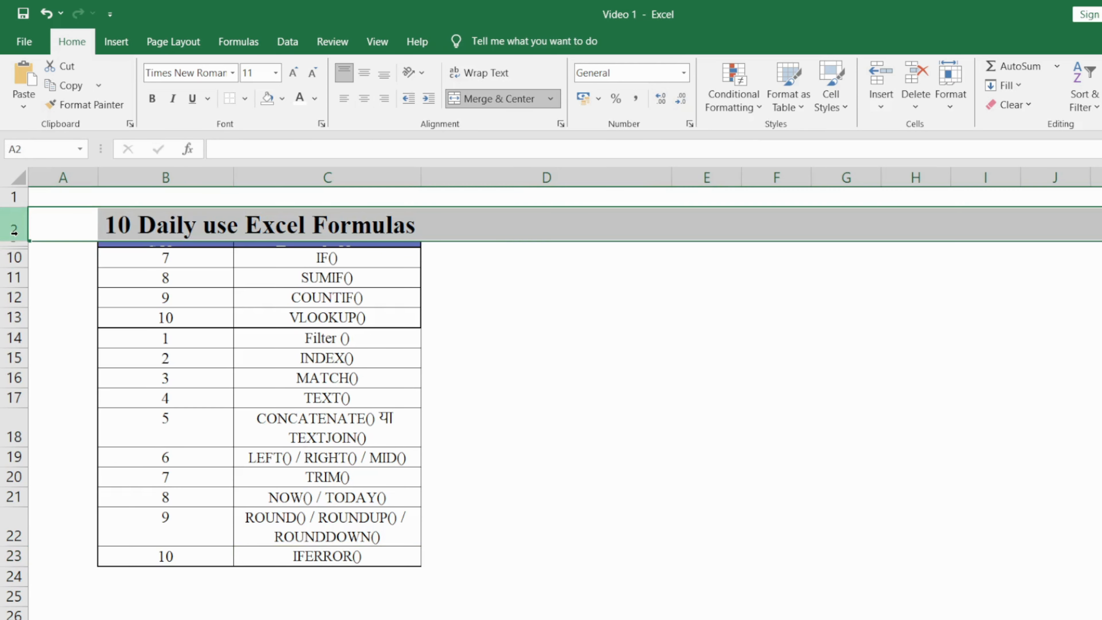
pyautogui.hotkey('shift', 'Down')
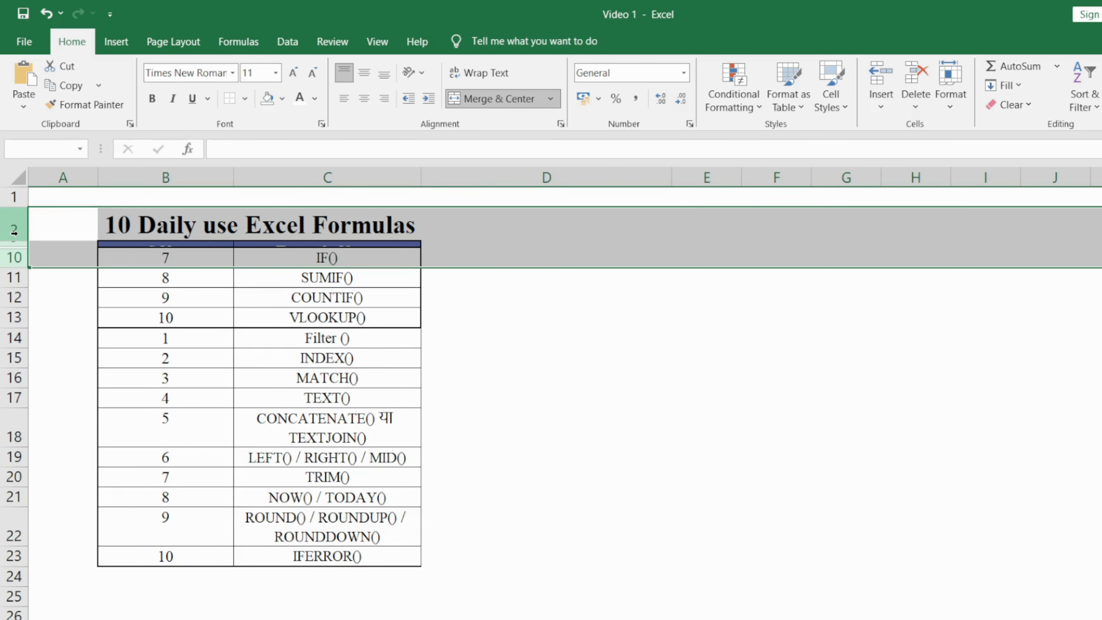
pyautogui.hotkey('ctrl', 'shift', '9')
pyautogui.press('Down')
pyautogui.press('Right')
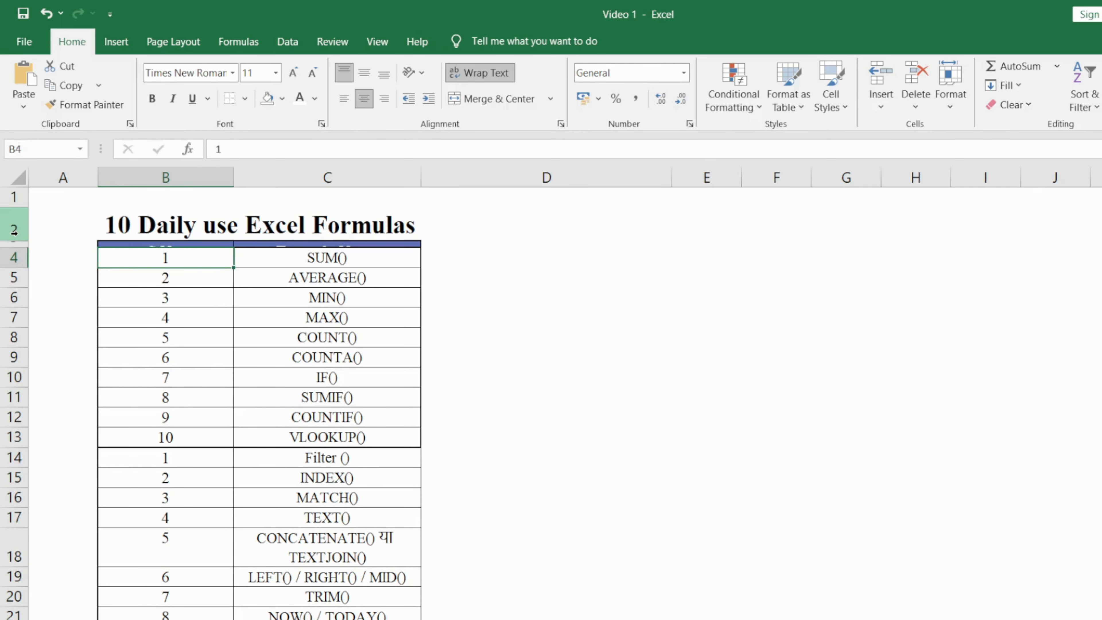
# Step: Auto-fit the height of header row 3 so its labels show in full
pyautogui.press('Up')
pyautogui.press('Left')
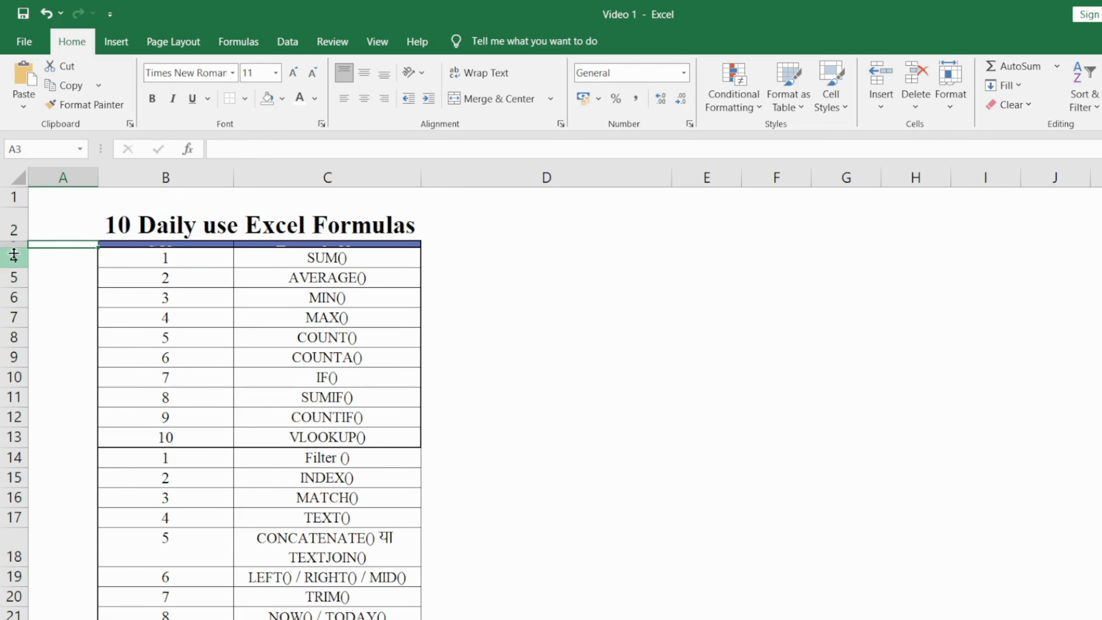
pyautogui.doubleClick(13, 254)
# Step: Enter the serial number formula =B4+1 in B5 of the formula list
pyautogui.click(120, 272)
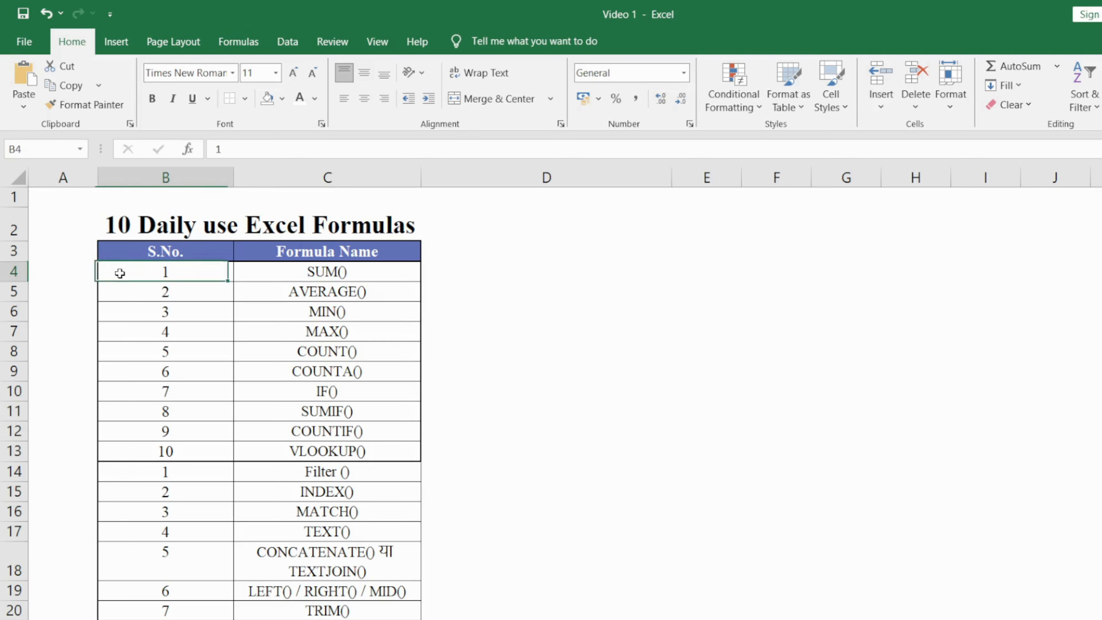
pyautogui.press('Down')
pyautogui.write('=')
pyautogui.click(119, 273)
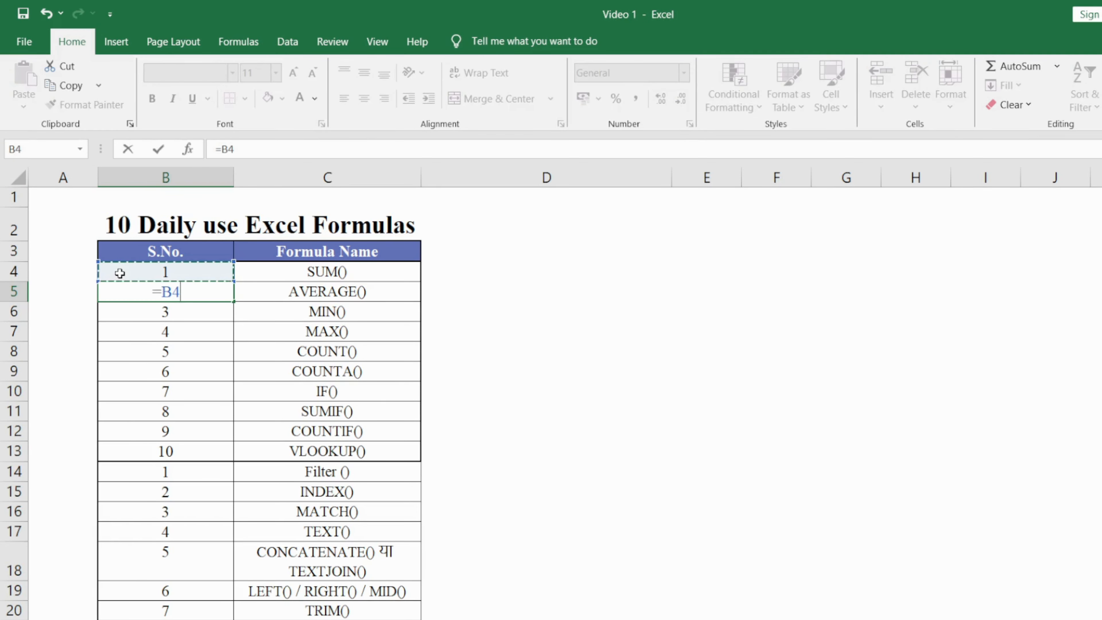
pyautogui.write('+!')
pyautogui.press('Return')
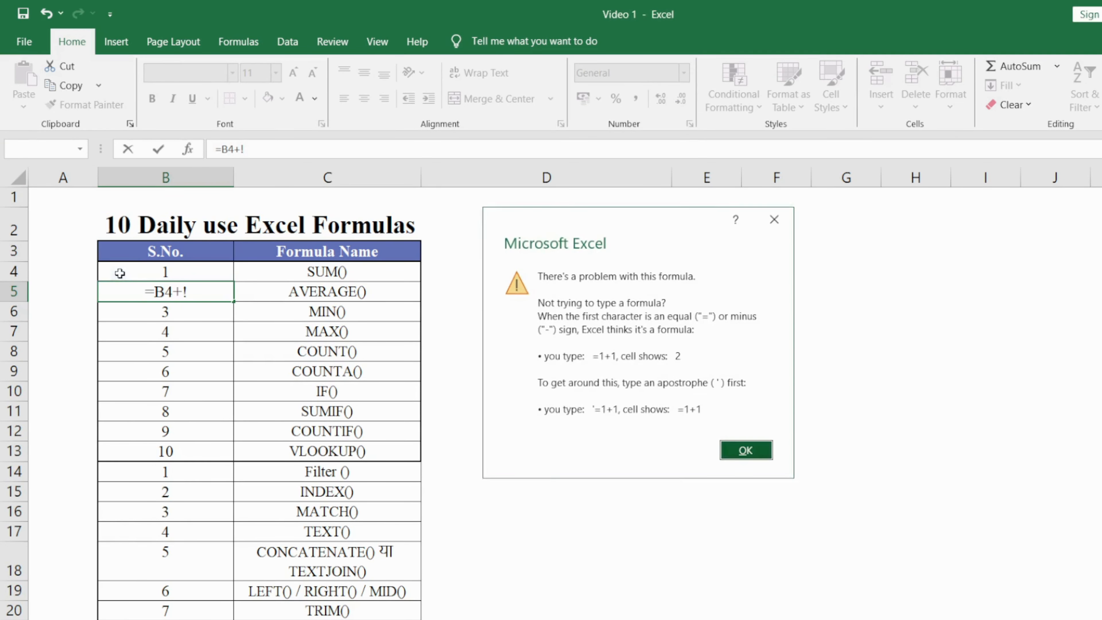
pyautogui.press('Return')
pyautogui.press('BackSpace')
pyautogui.write('1')
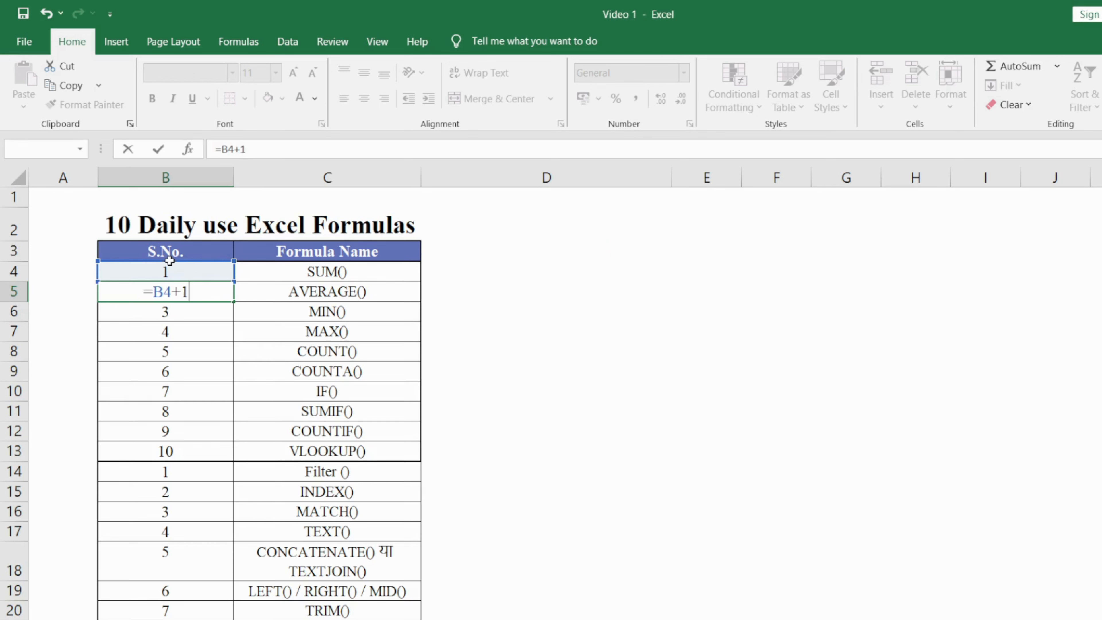
pyautogui.press('Return')
# Step: Fill the serial number formula from B5 down to the last formula row, B23
pyautogui.press('Up')
pyautogui.hotkey('ctrl', 'shift', 'Down')
pyautogui.hotkey('ctrl', 'd')
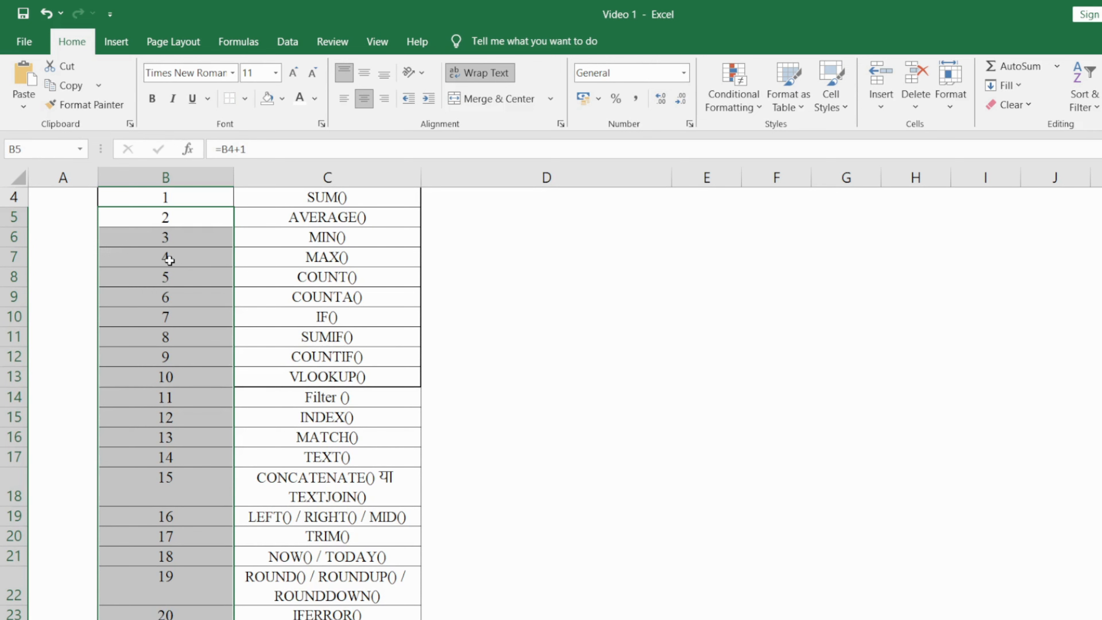
pyautogui.press('Up')
pyautogui.press('Up')
pyautogui.press('Up')
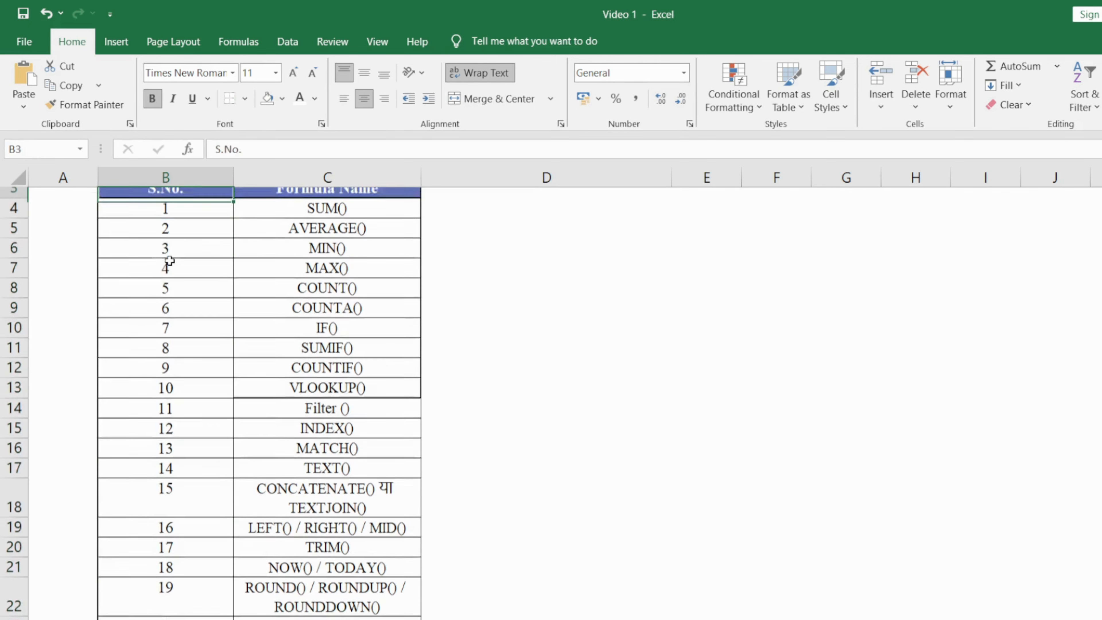
# Step: Apply All Borders to the formula list entries in B4:C23
pyautogui.click(170, 261)
pyautogui.hotkey('shift', 'Right')
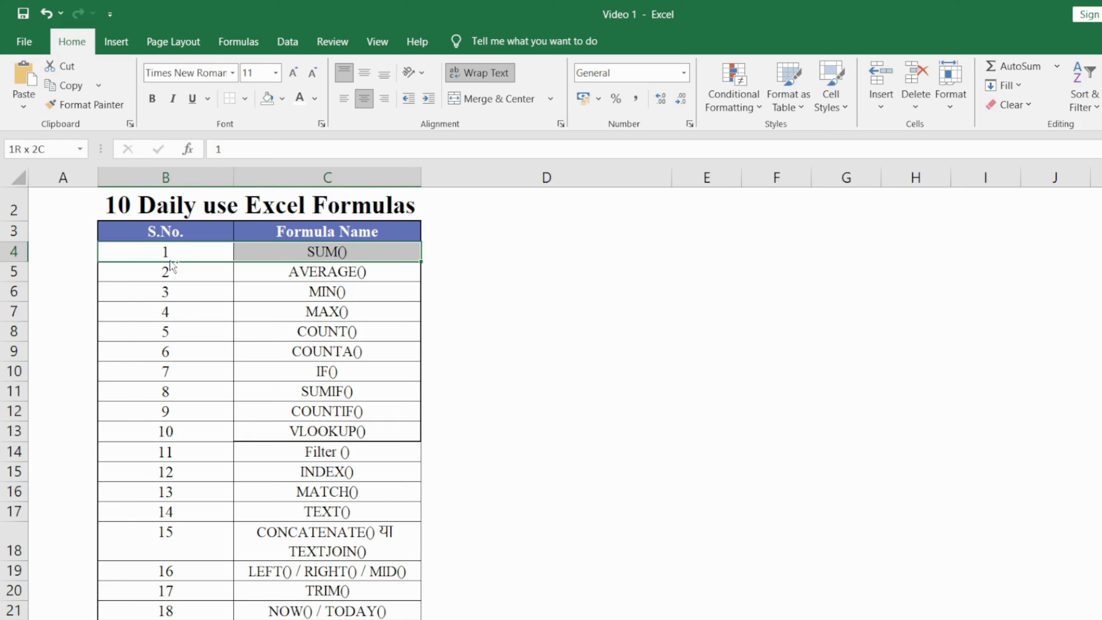
pyautogui.hotkey('ctrl', 'shift', 'Down')
pyautogui.press('alt')
pyautogui.press('h')
pyautogui.press('b')
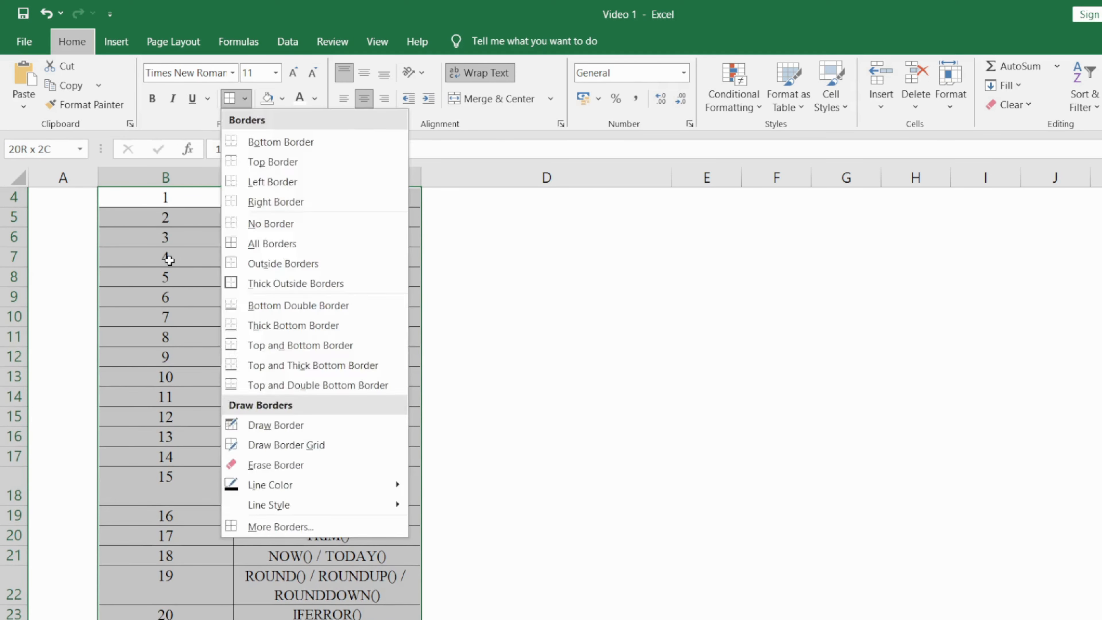
pyautogui.press('a')
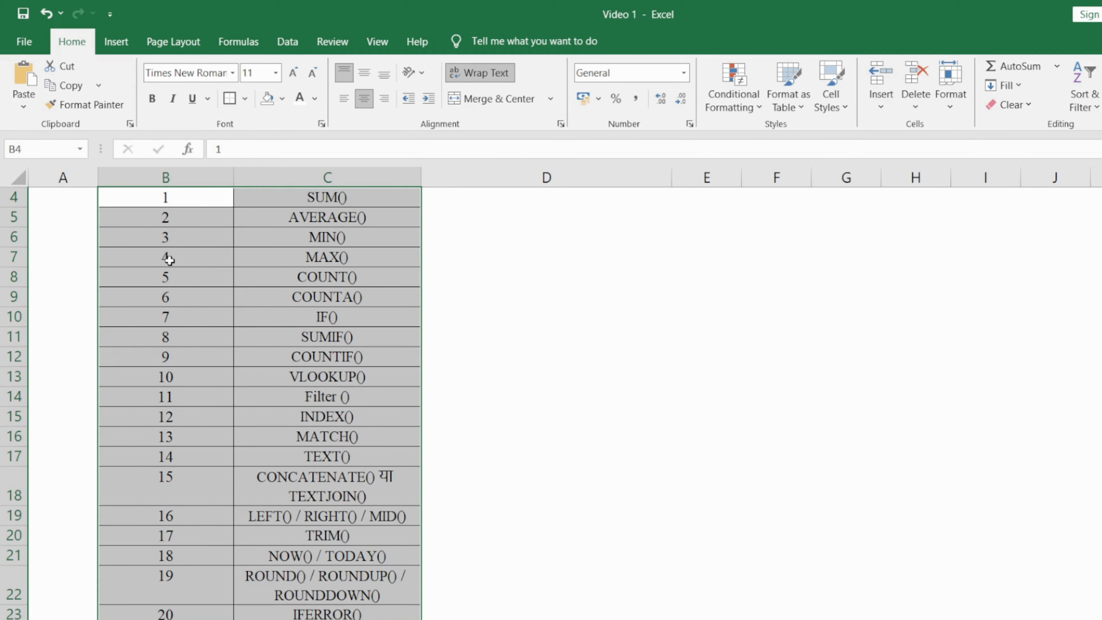
pyautogui.press('Up')
pyautogui.press('Up')
pyautogui.press('Up')
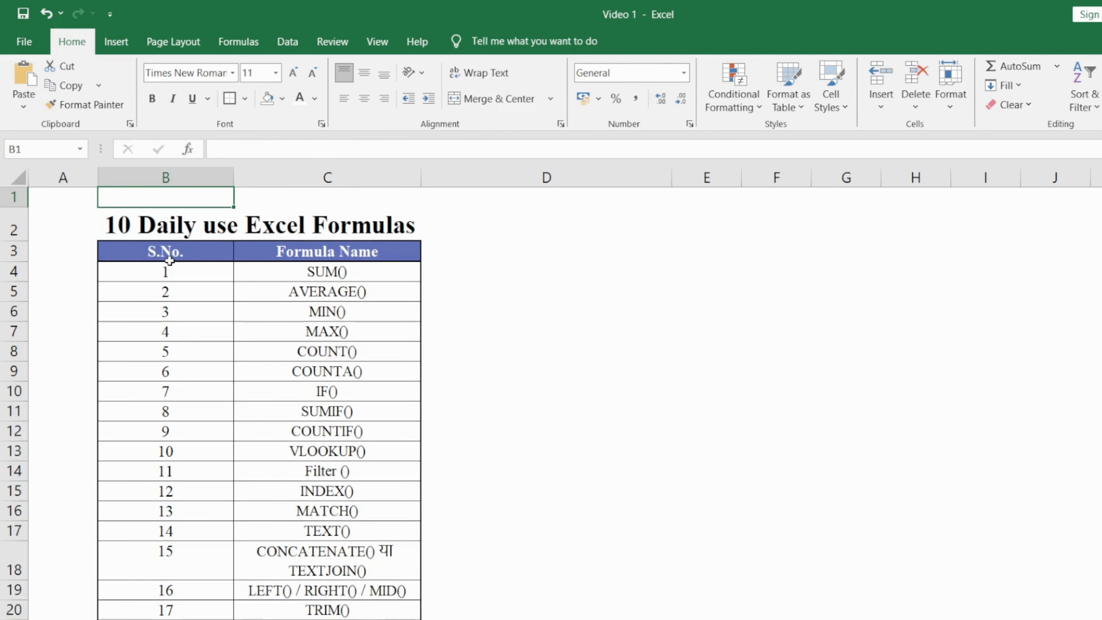
# Step: Switch from the formula list to the title sheet containing the presenter's photo
pyautogui.press('Down')
pyautogui.press('Down')
pyautogui.press('Down')
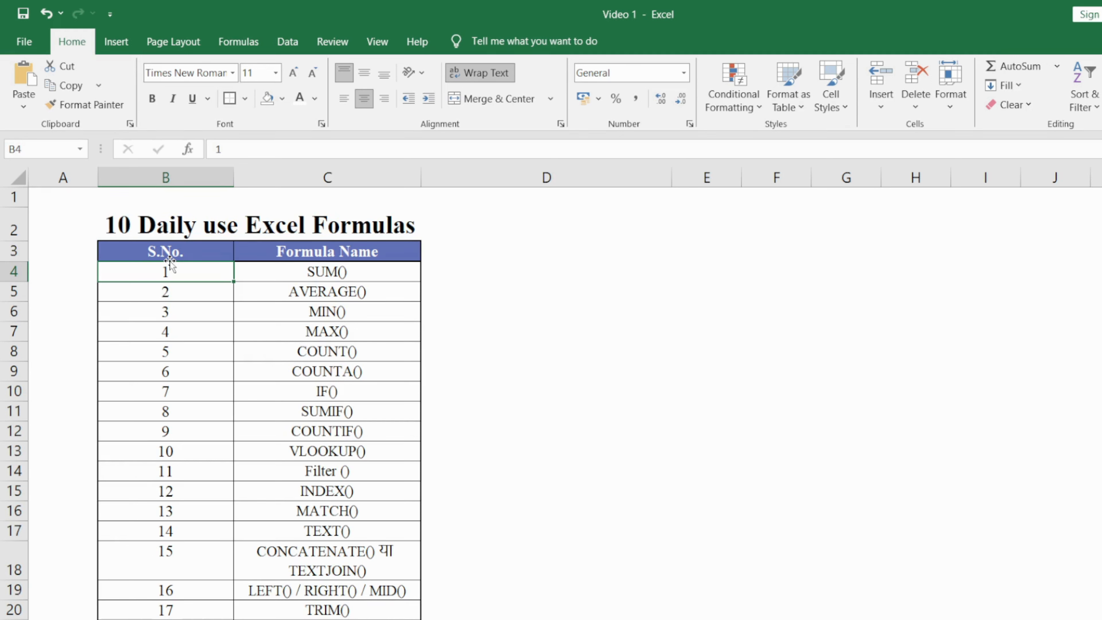
pyautogui.hotkey('ctrl', 'pagedown')
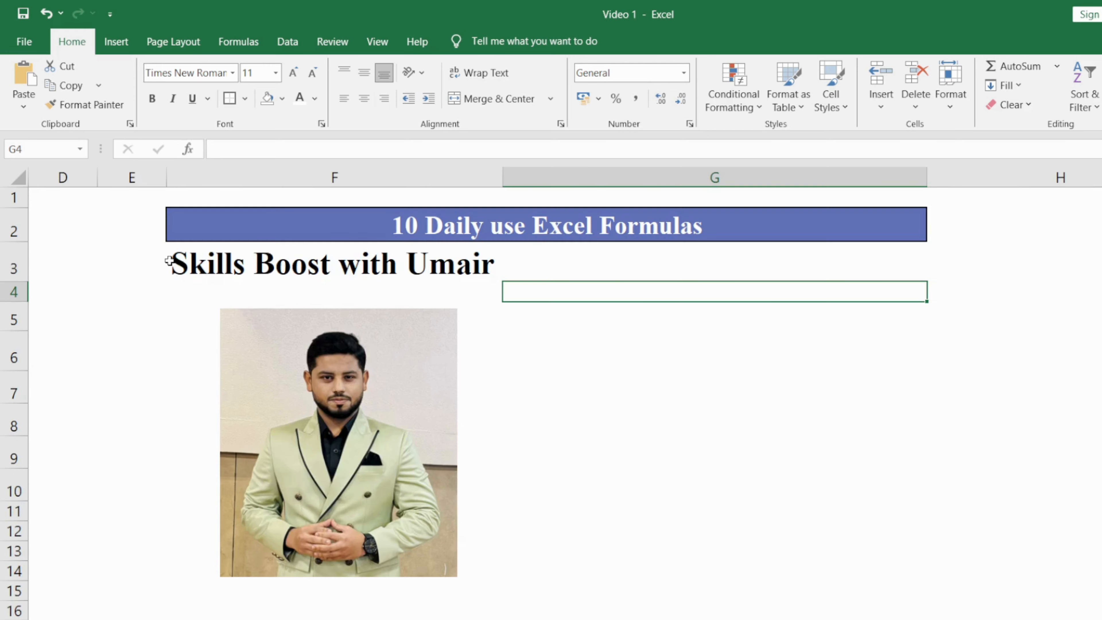